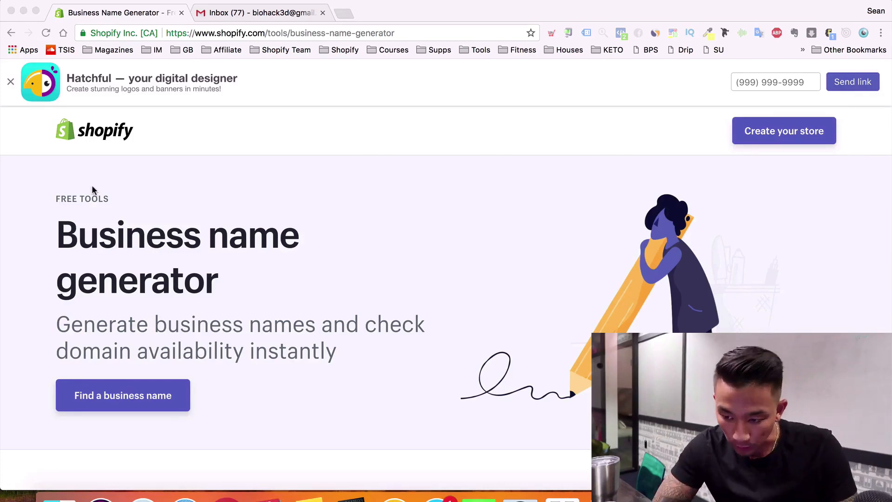
Generate business name ideas from the word 'survival' in the name generator
scroll(70, 192, "down", 6)
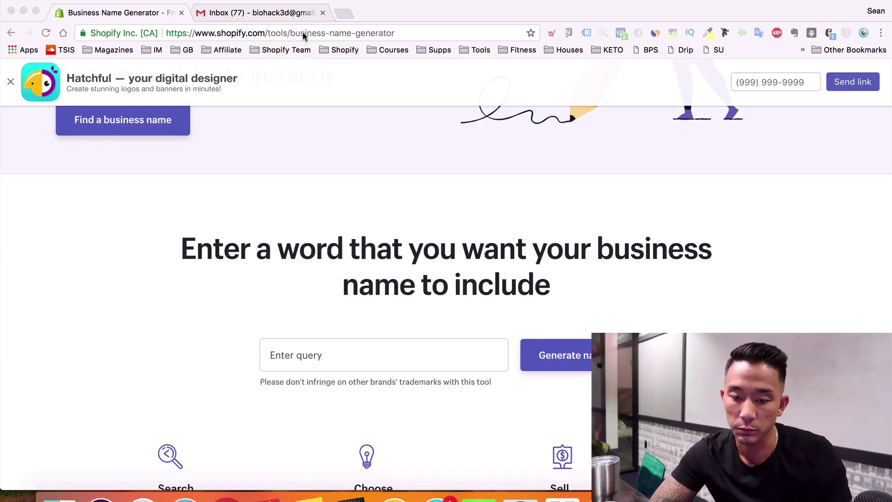
left_click(474, 348)
scroll(470, 350, "down", 3)
scroll(459, 348, "down", 3)
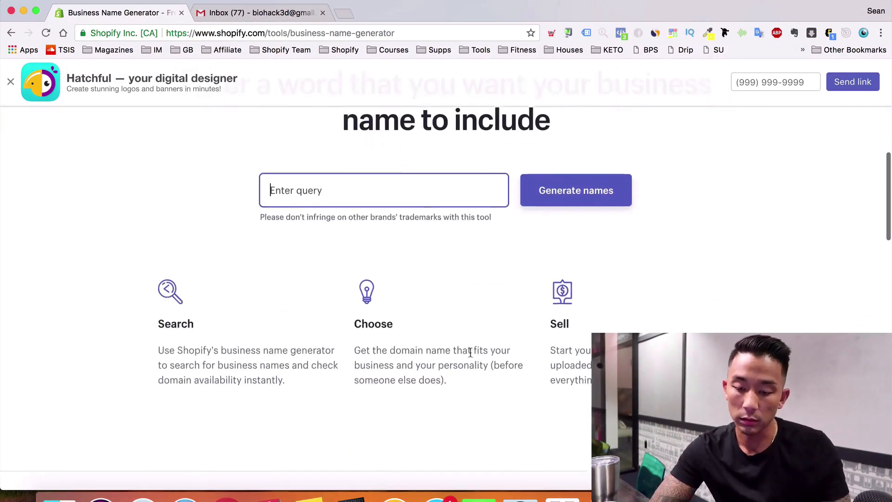
scroll(470, 354, "up", 2)
type("survival")
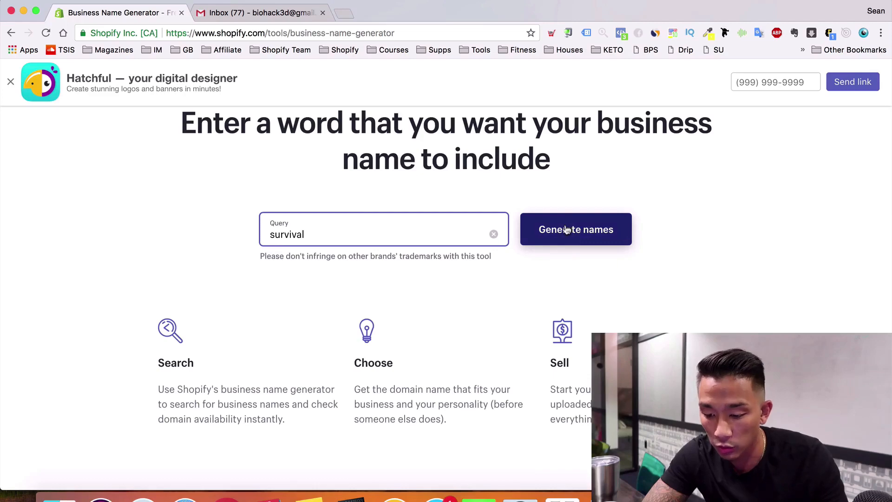
left_click(589, 229)
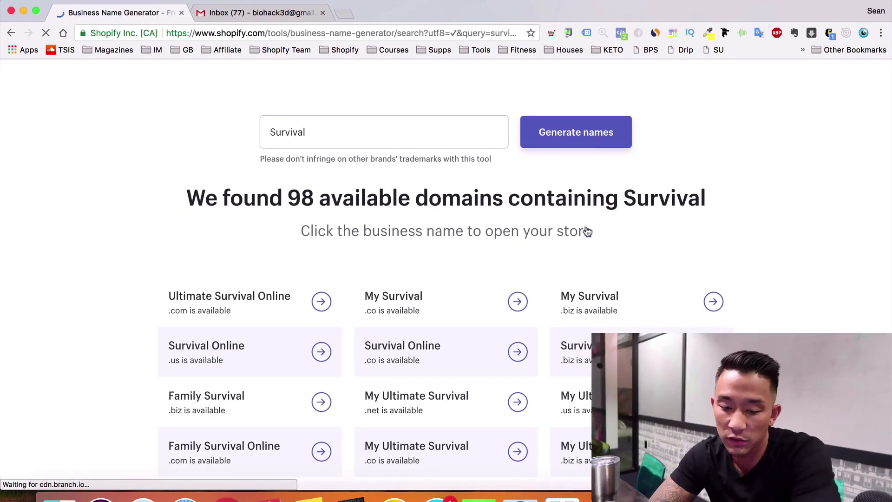
Browse the 98 available domains, such as Ultimate Survival Online .com
scroll(588, 231, "down", 3)
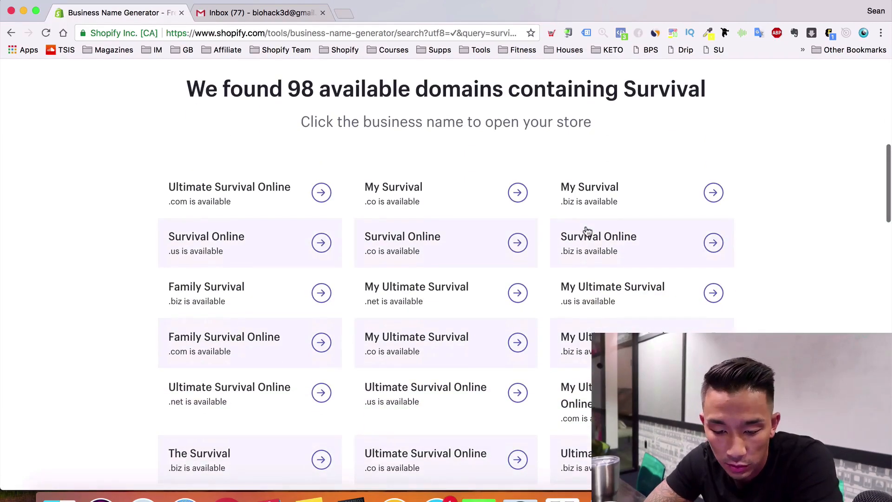
scroll(588, 231, "down", 1)
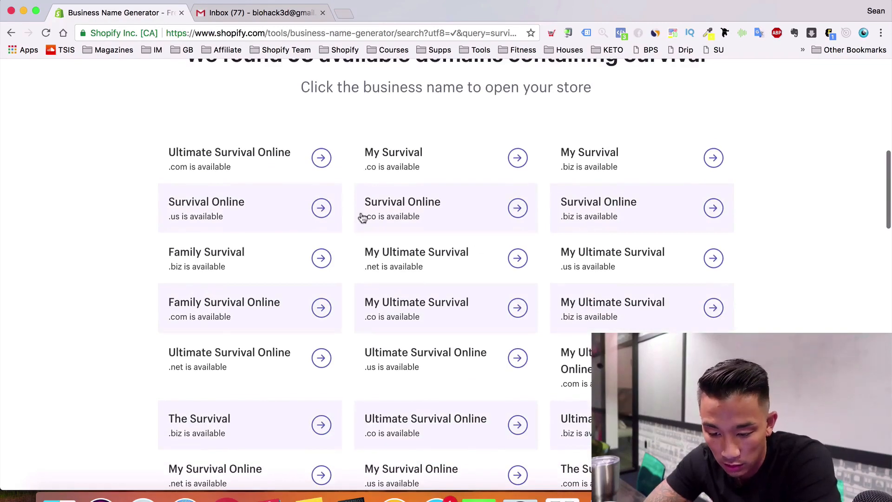
scroll(321, 279, "down", 1)
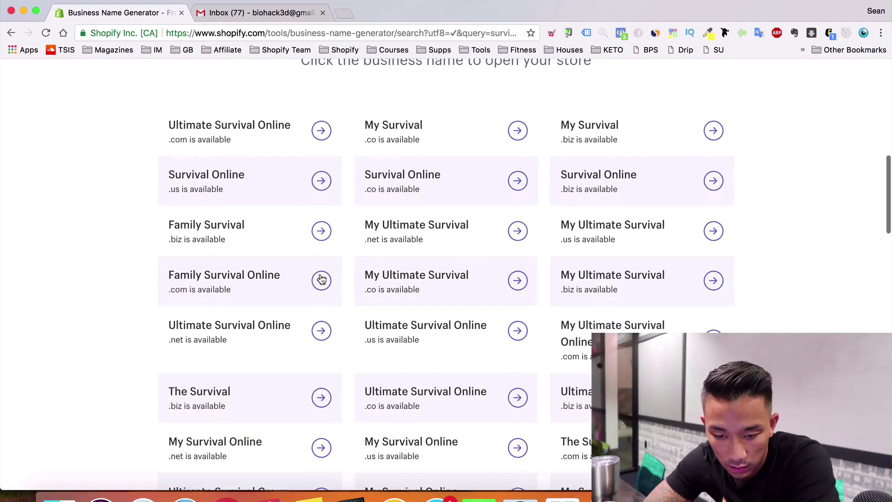
scroll(321, 279, "up", 2)
scroll(333, 197, "down", 2)
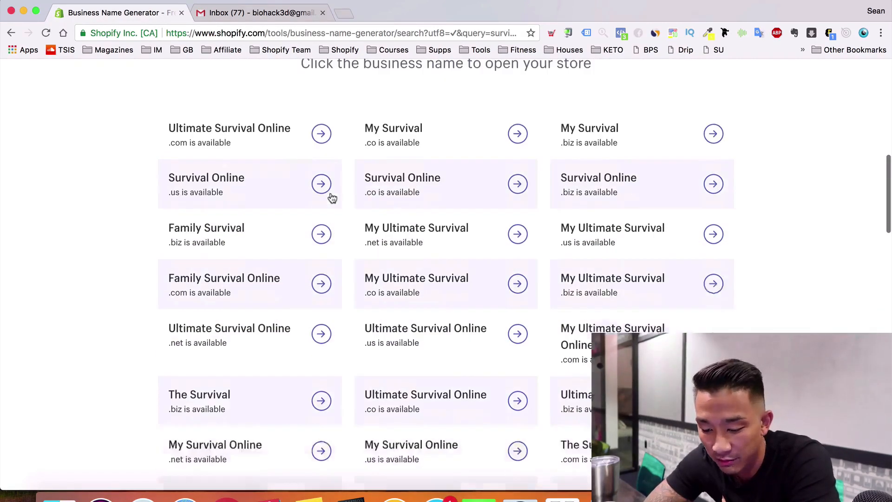
scroll(332, 197, "down", 4)
scroll(332, 198, "up", 2)
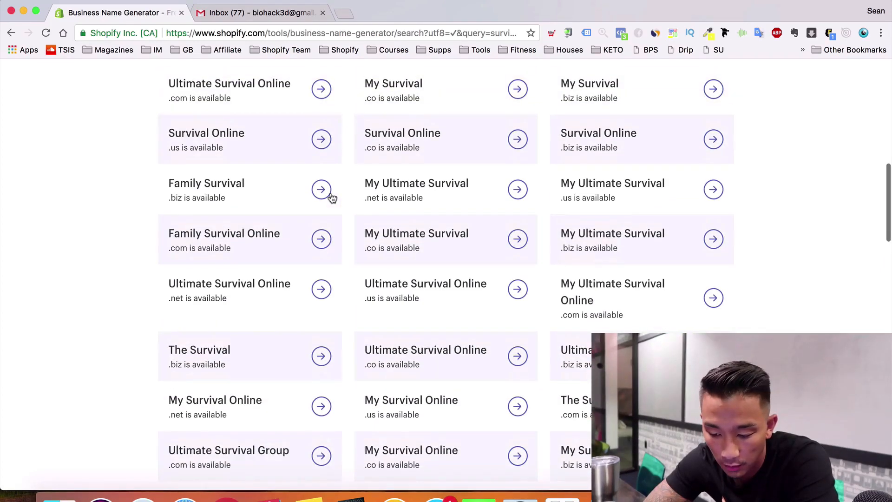
scroll(333, 197, "down", 8)
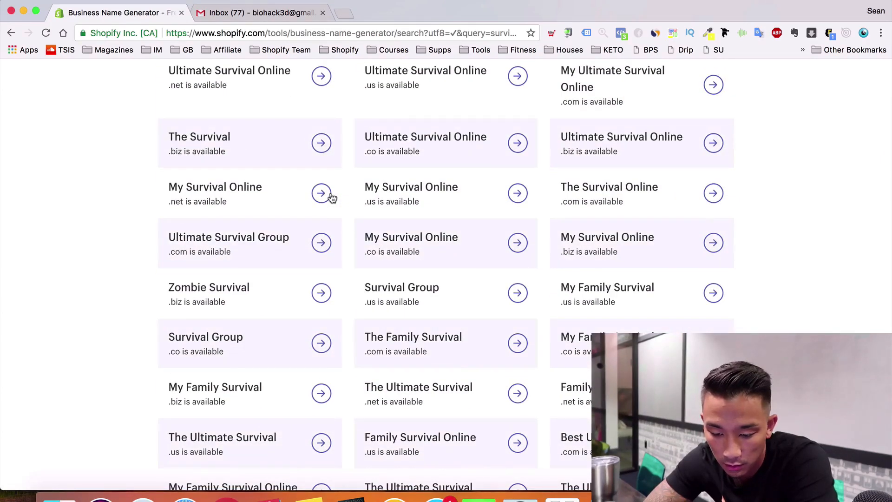
scroll(332, 197, "up", 20)
scroll(330, 195, "down", 15)
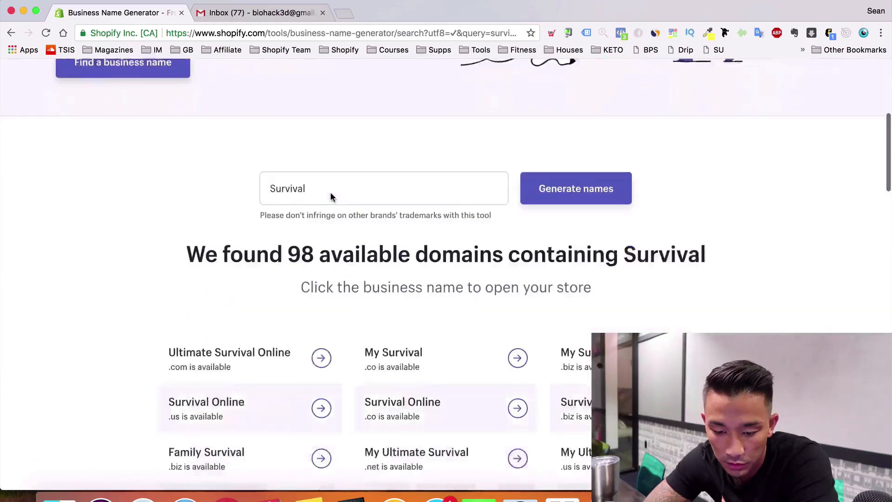
Start the store Ultimate Survival Online, entering the account e-mail and password, and submit
left_click(322, 216)
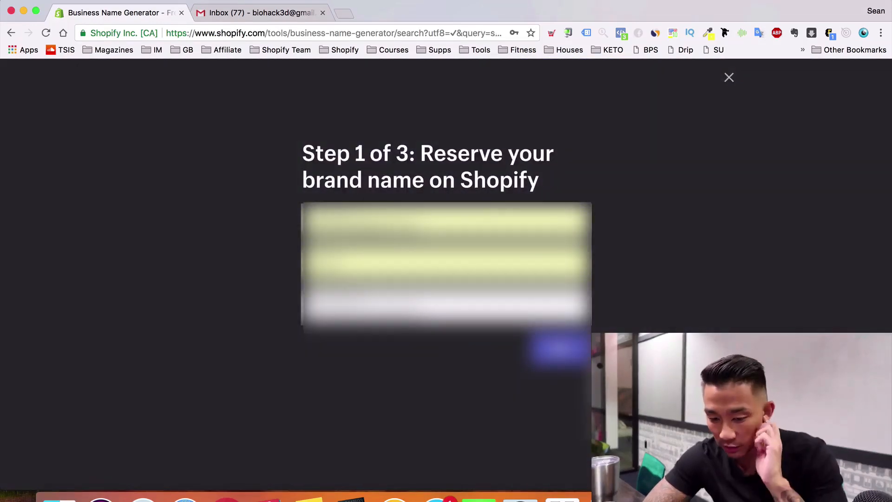
left_click_drag(417, 222, 266, 197)
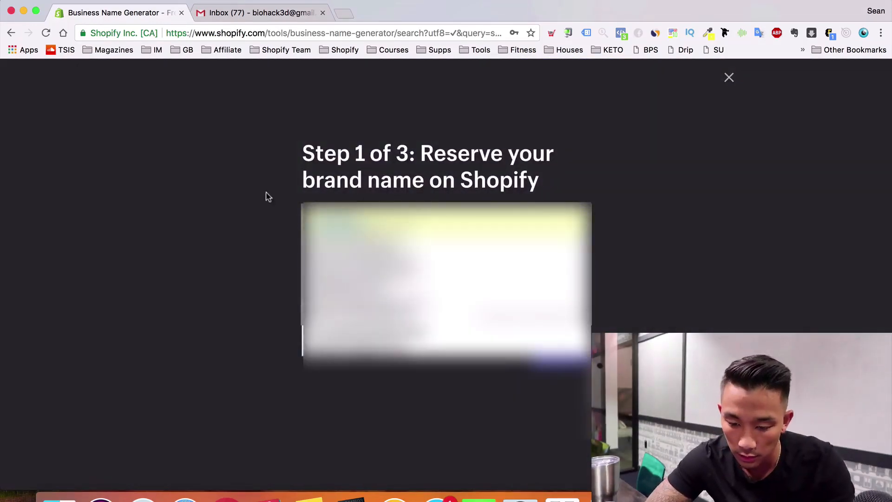
key("BackSpace")
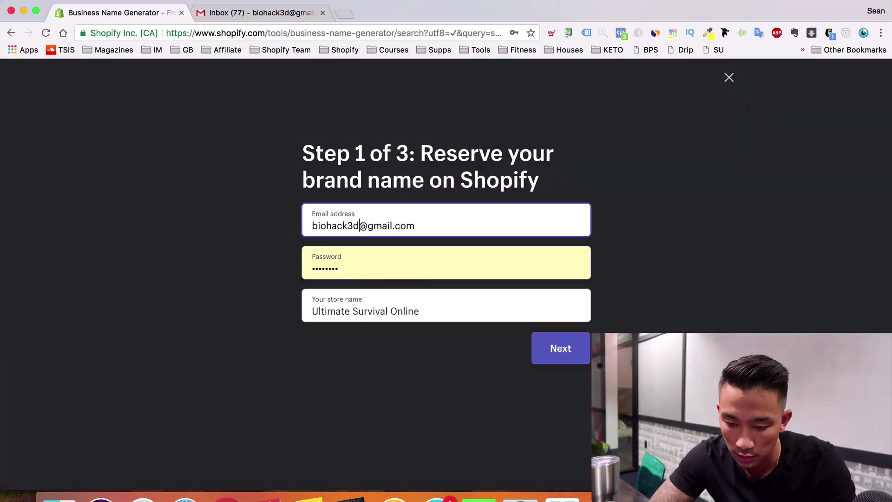
key("Tab")
type("•••••••")
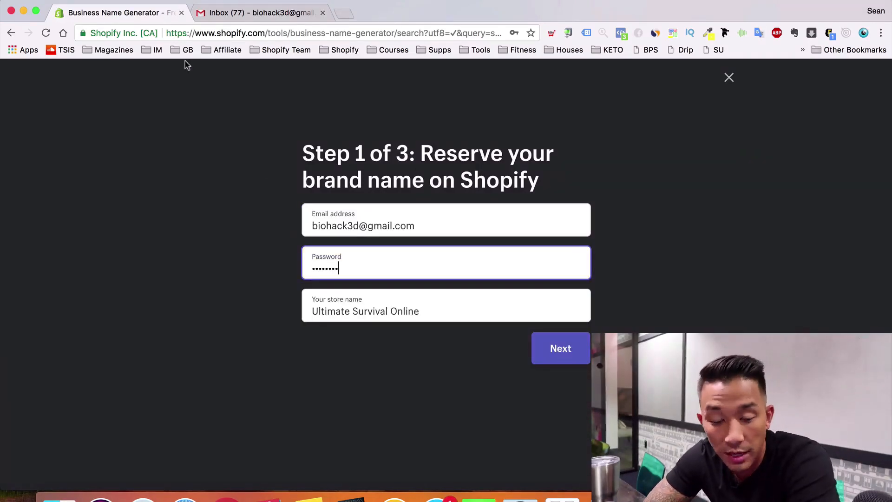
left_click(570, 361)
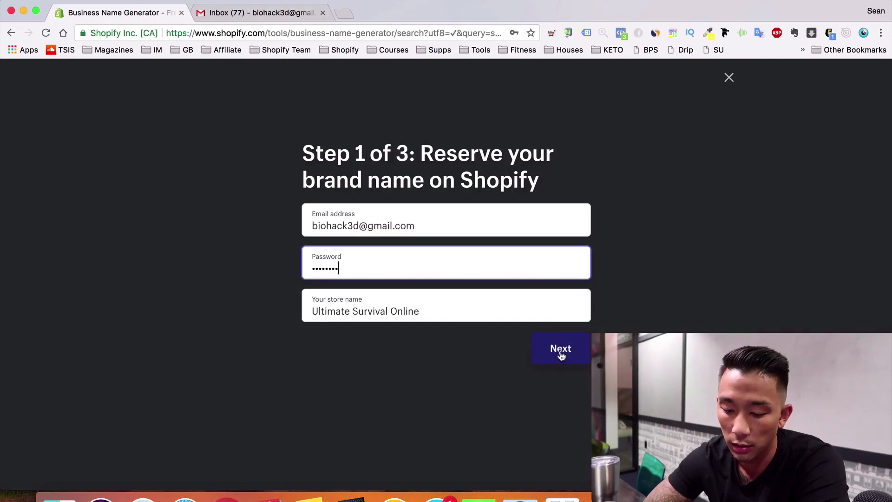
left_click(561, 355)
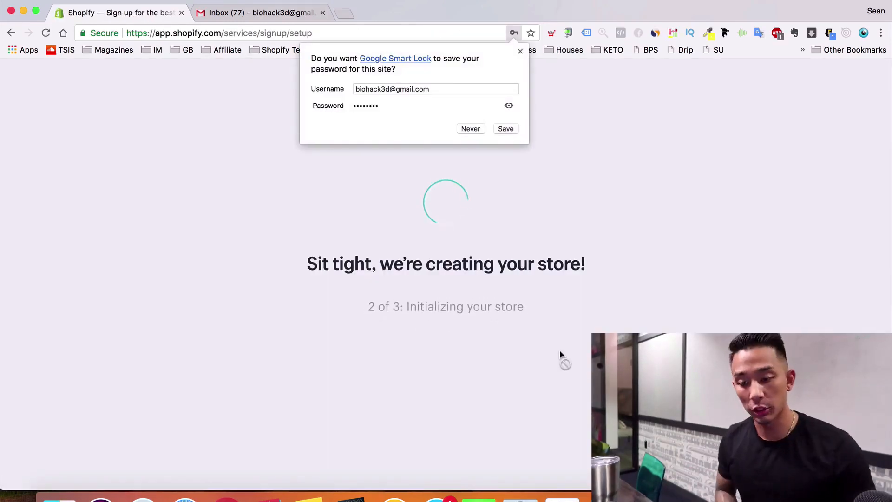
Answer the profile questions with 'I'm just playing around' and '$0 (I'm just getting started)' revenue
left_click(521, 51)
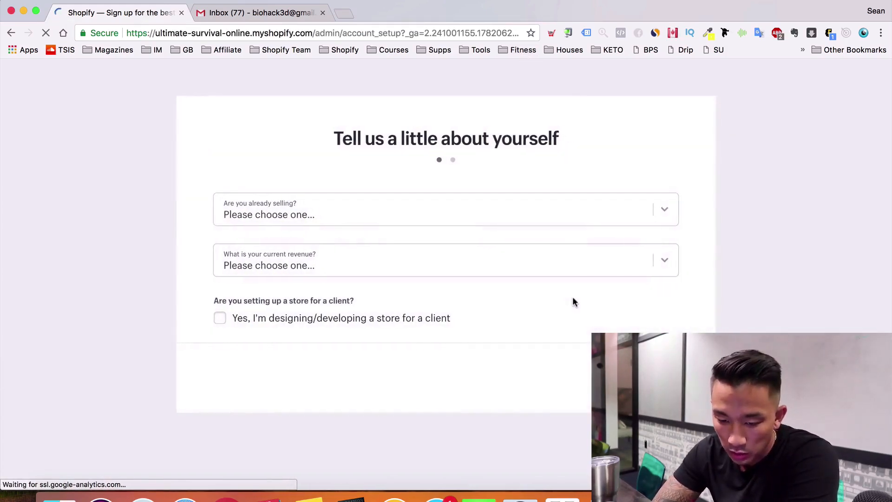
left_click(471, 219)
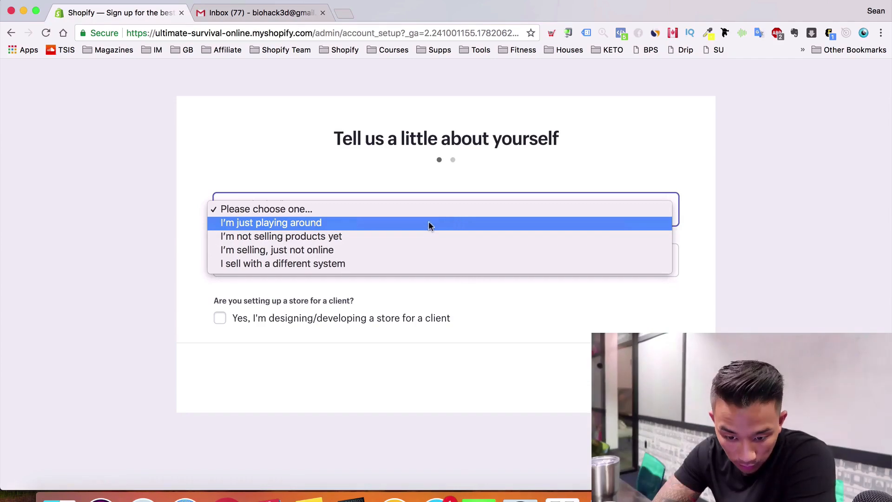
left_click(398, 222)
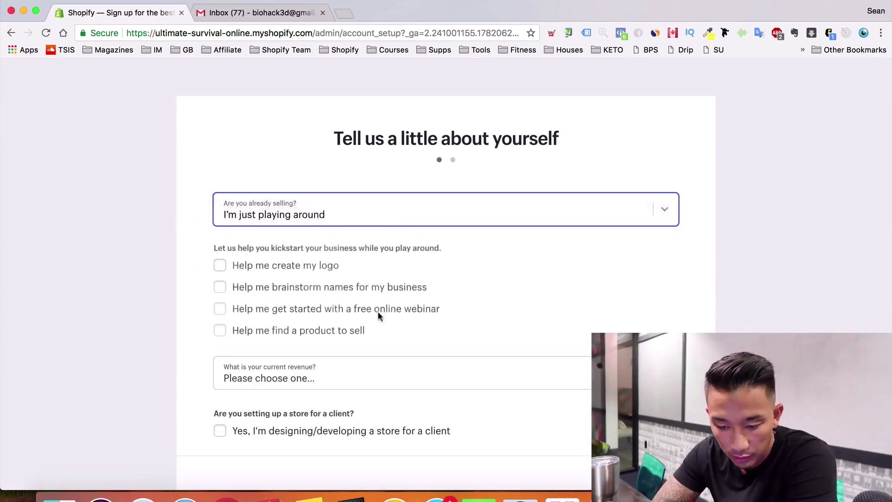
left_click(282, 367)
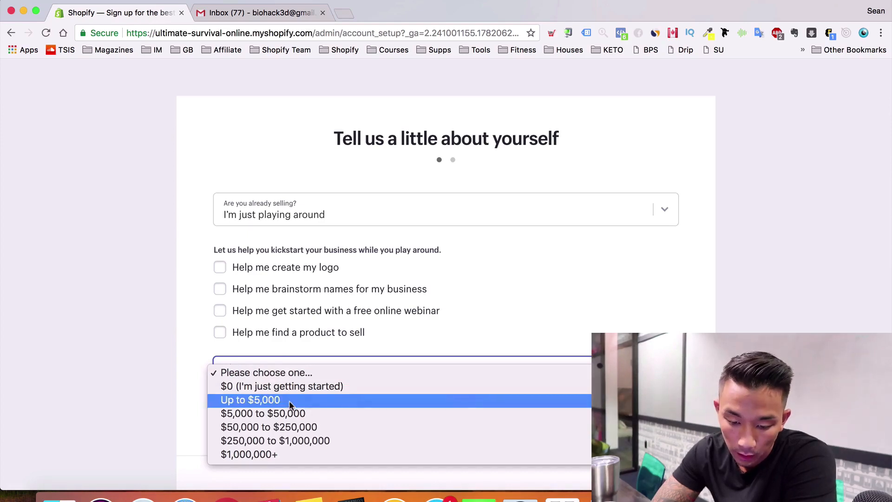
left_click(294, 385)
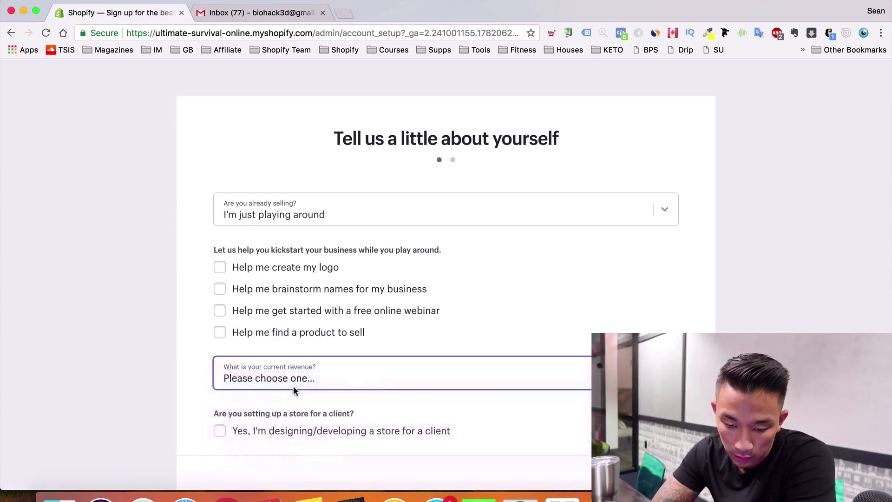
scroll(91, 364, "down", 3)
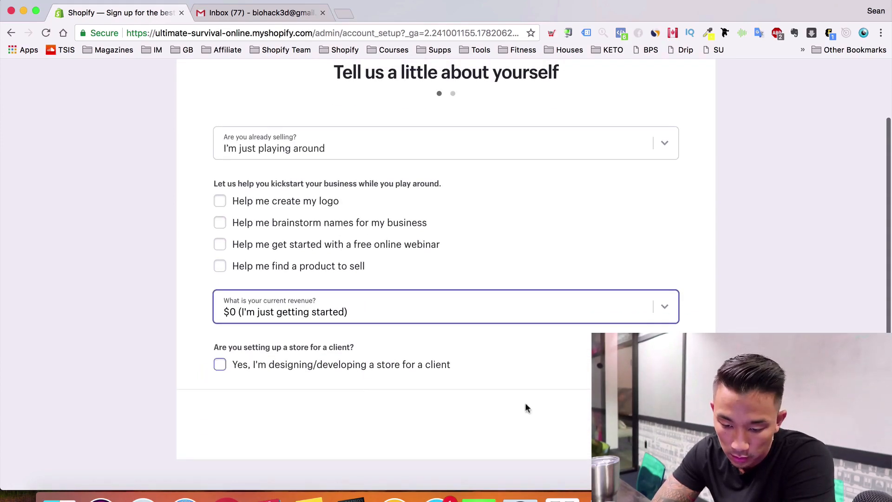
left_click(656, 424)
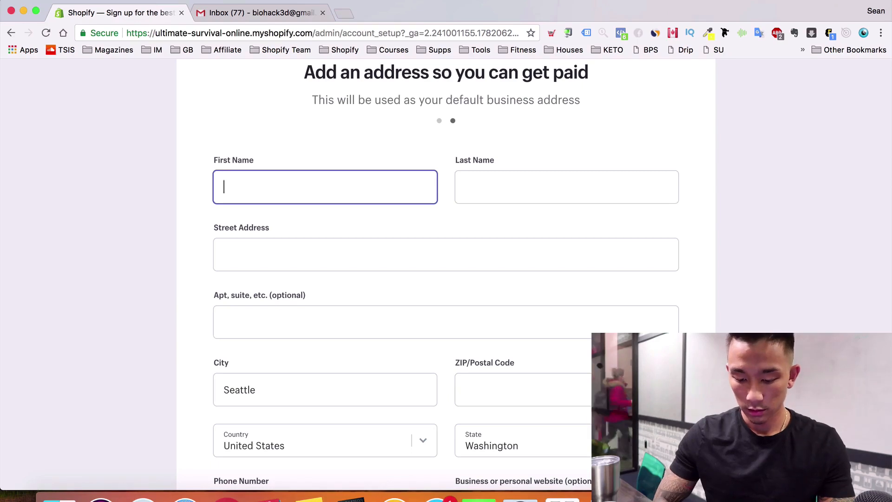
Fill in the first and last name, street address and ZIP code of the business address
type("Bla")
key("Tab")
type("Bla")
key("Tab")
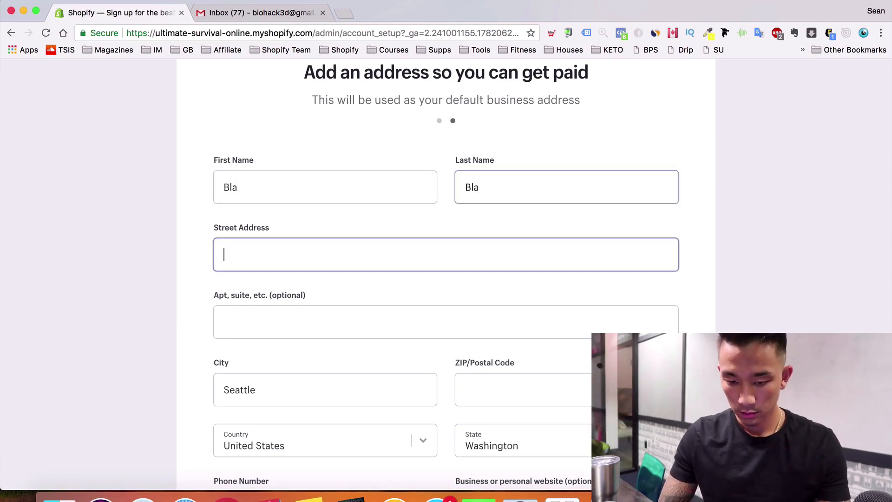
type("bla b")
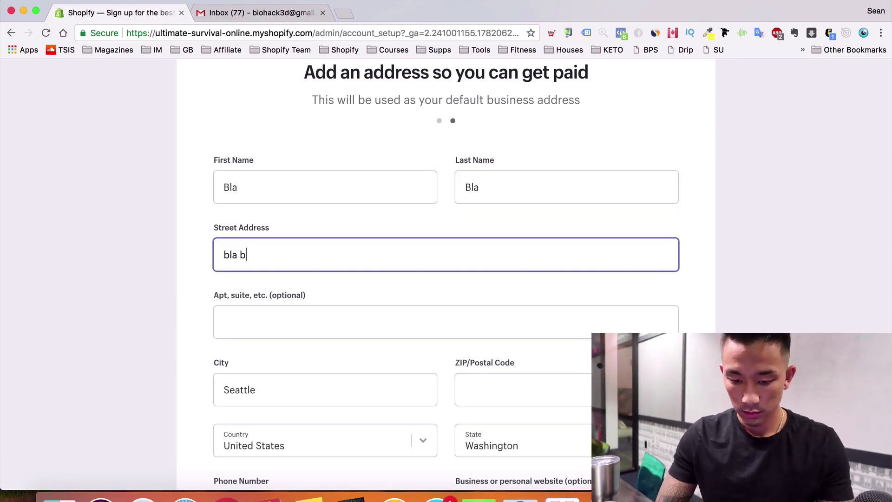
type("la ")
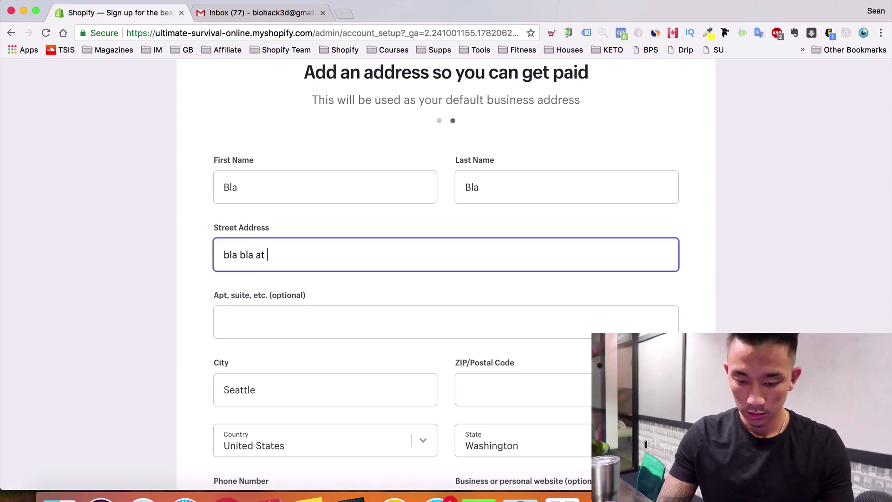
type("street")
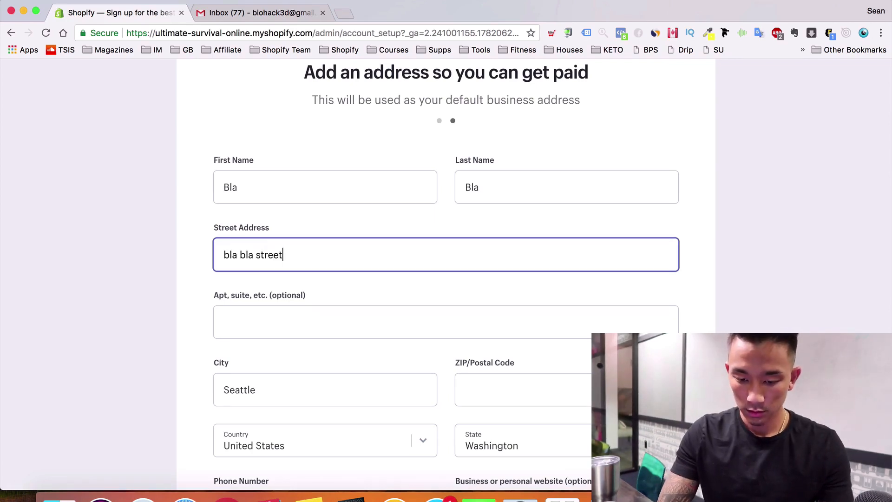
key("Tab")
key("Tab")
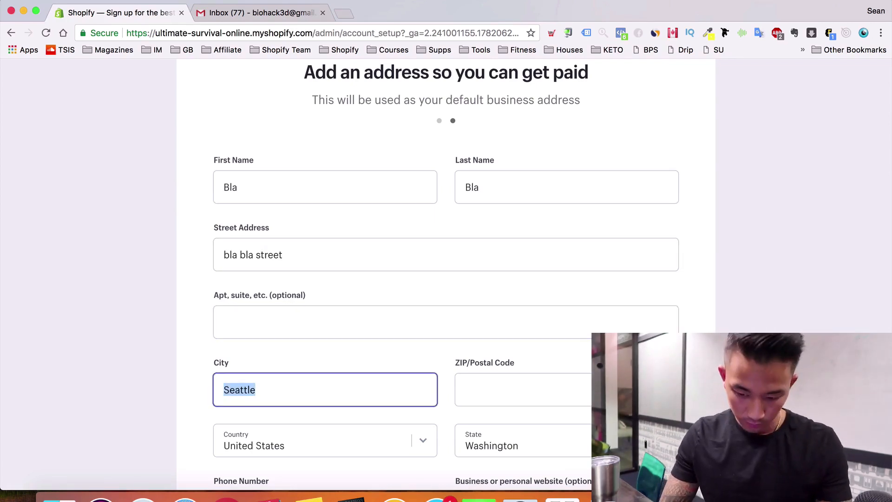
key("Tab")
type("98105")
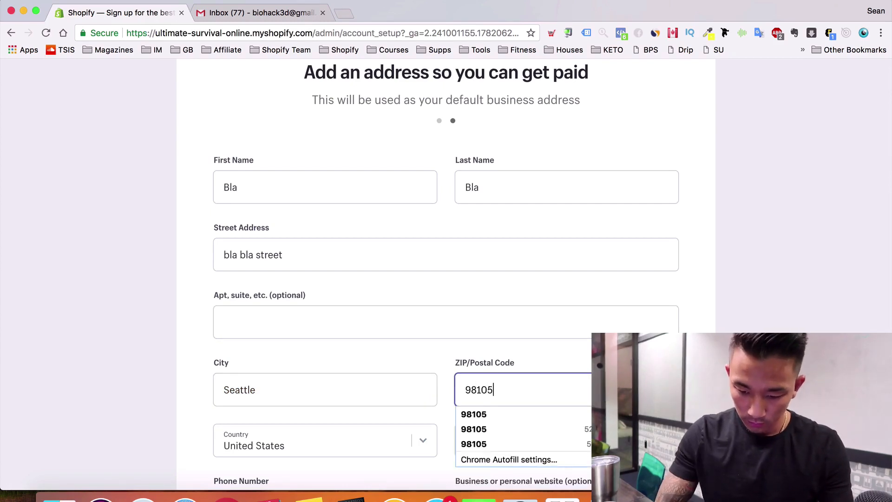
key("Tab")
Enter the store's phone number and submit the setup form
scroll(428, 344, "down", 5)
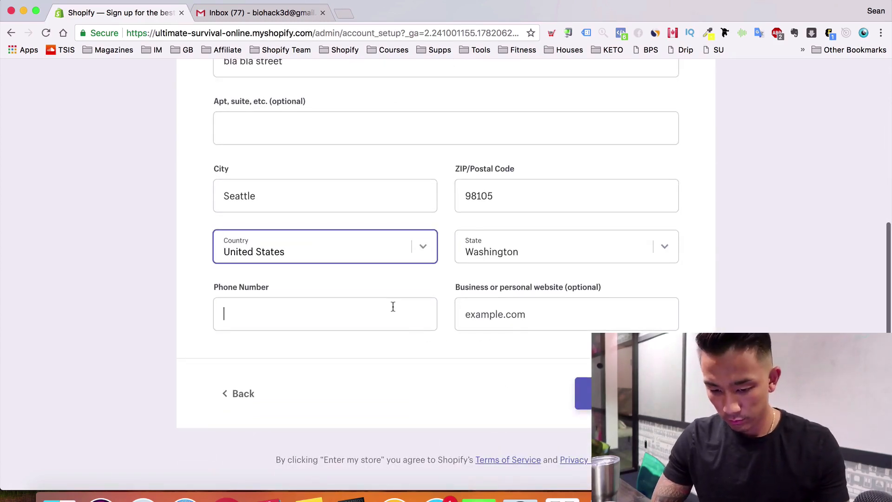
left_click(393, 306)
type("888")
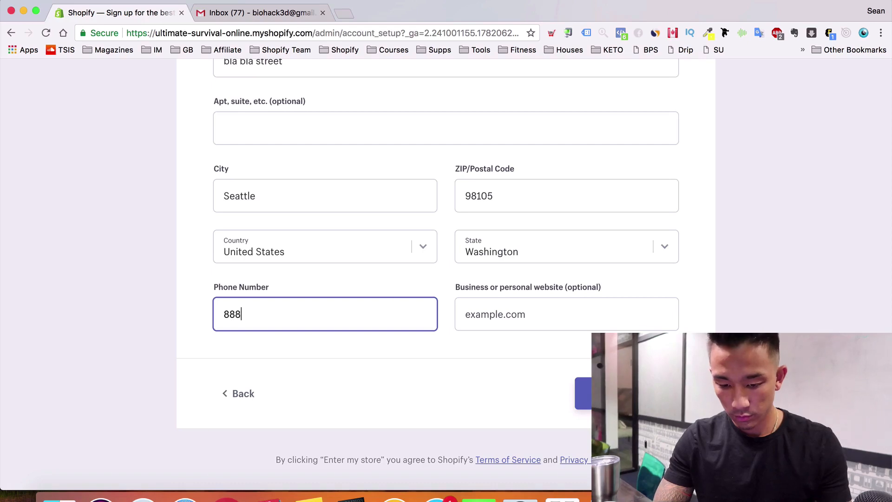
type("8888888")
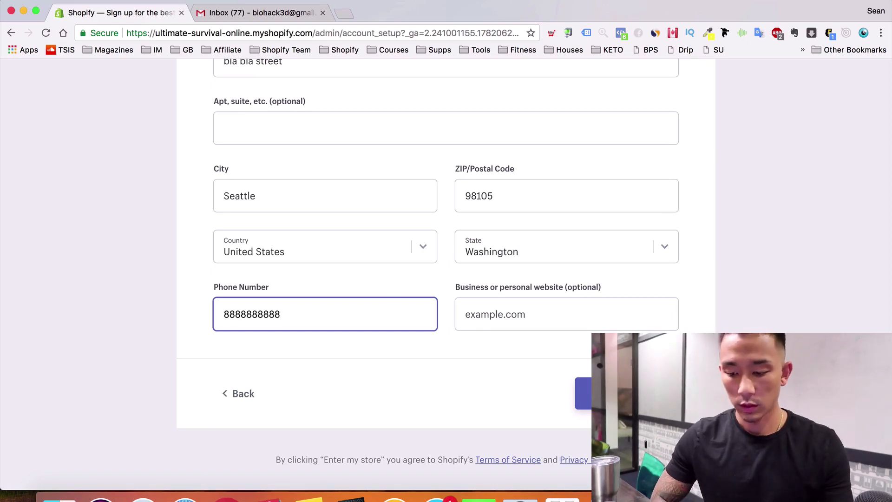
key("Return")
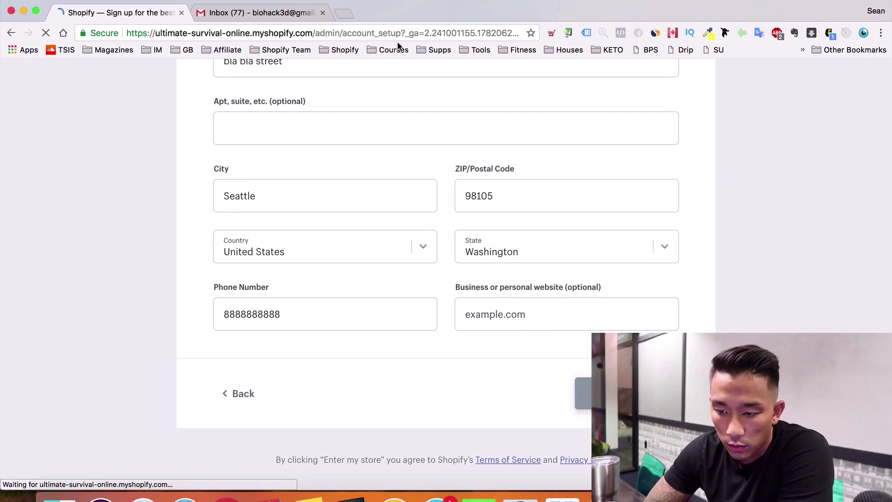
Return to the store admin, look over the Domains page, and go to Settings
left_click(237, 13)
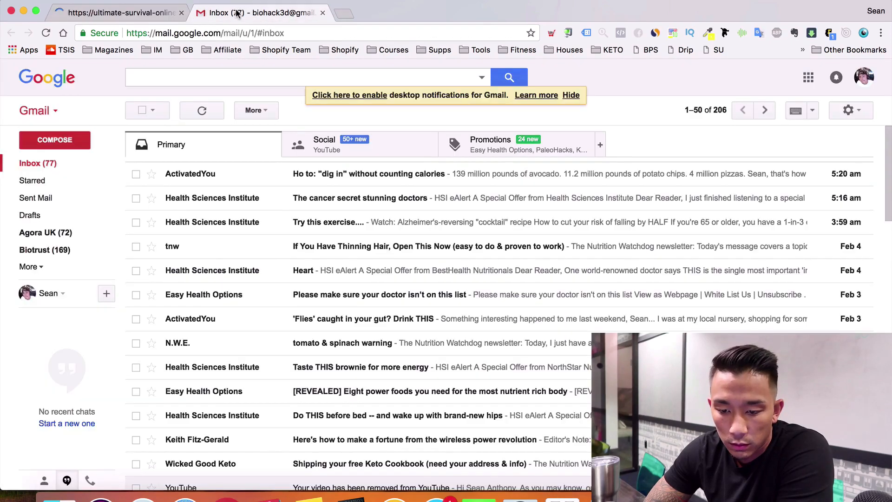
left_click(156, 13)
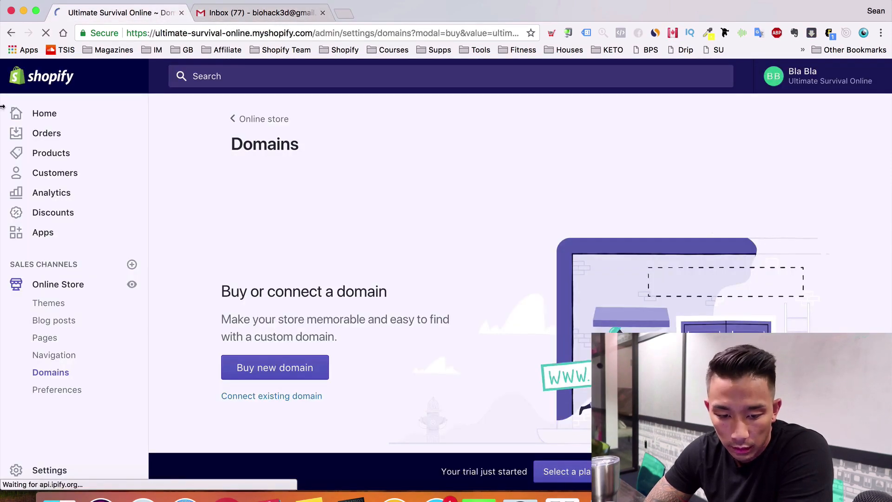
scroll(291, 367, "down", 4)
scroll(291, 363, "up", 3)
scroll(291, 363, "up", 1)
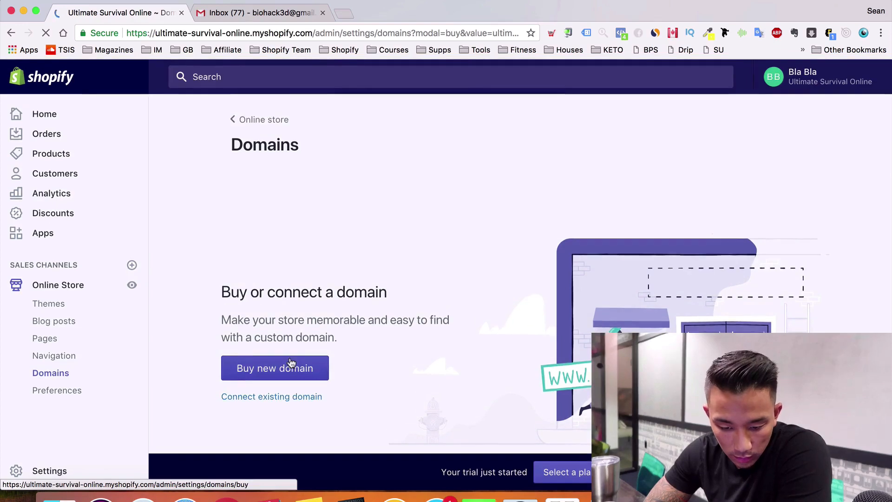
scroll(291, 364, "down", 5)
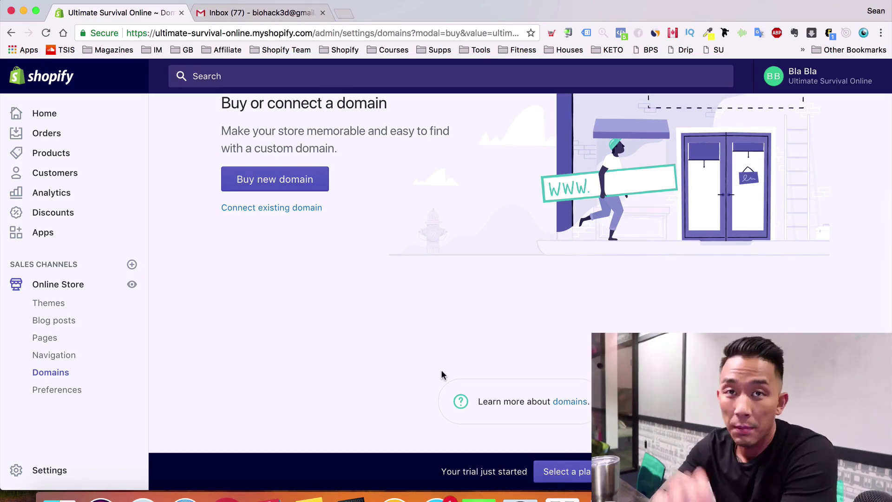
scroll(543, 255, "up", 3)
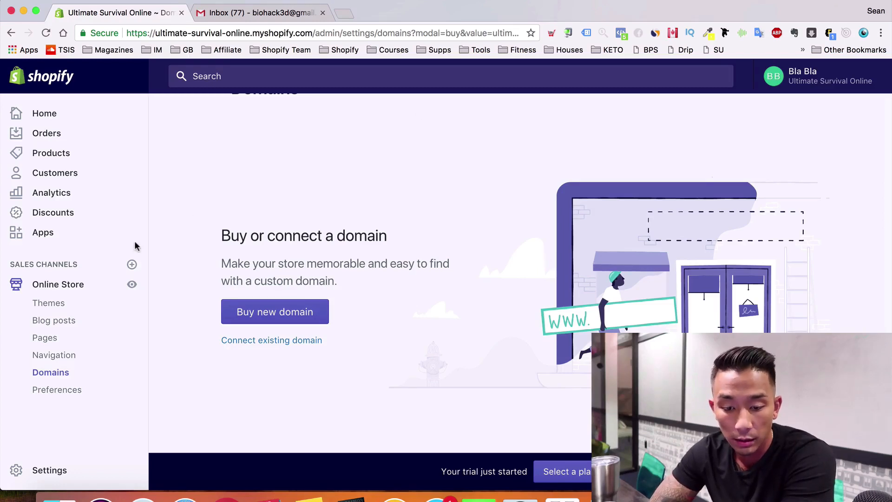
scroll(188, 247, "down", 2)
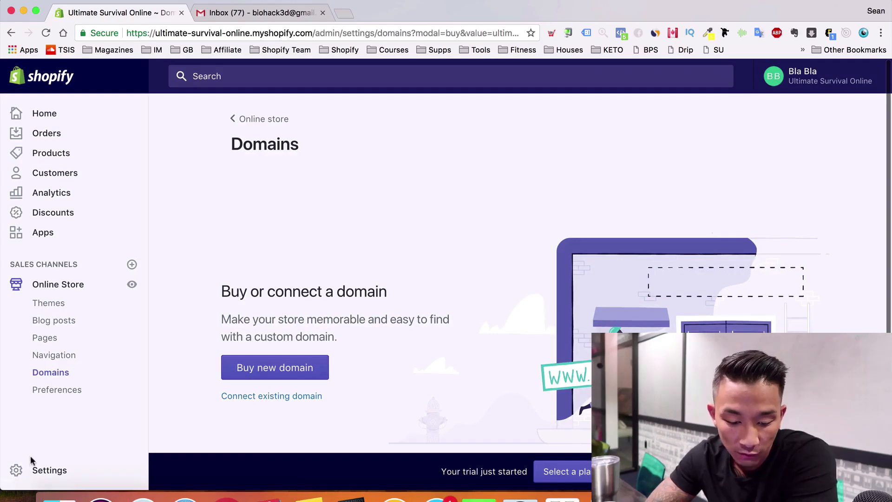
left_click(46, 470)
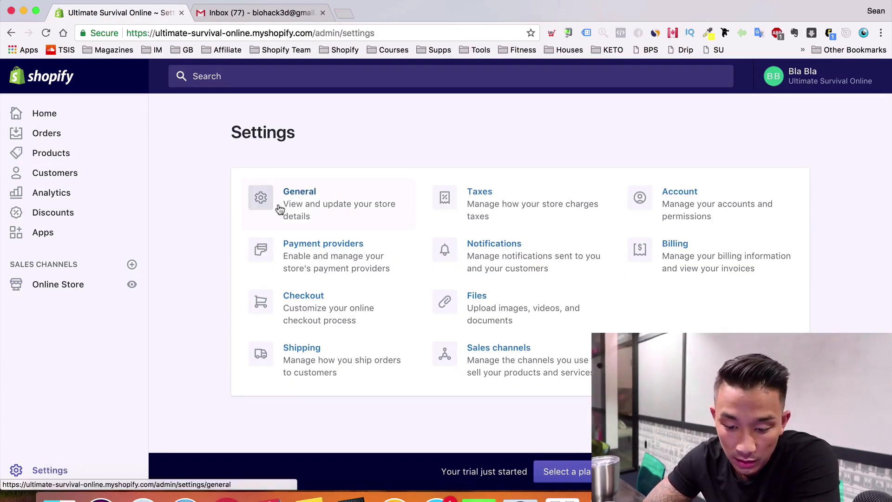
Set the legal business name to 'Ultimate Survival Online' in General settings and save it
left_click(296, 196)
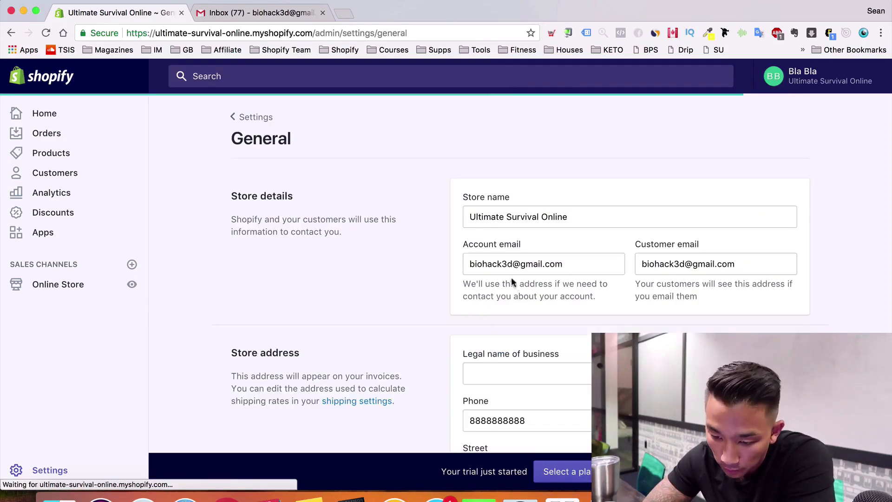
scroll(512, 280, "down", 2)
scroll(594, 256, "down", 3)
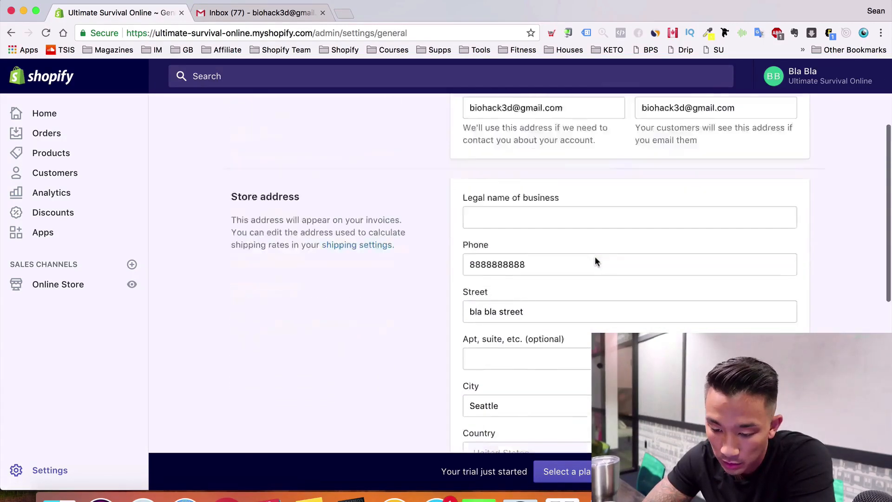
left_click(581, 160)
type("Ultimate")
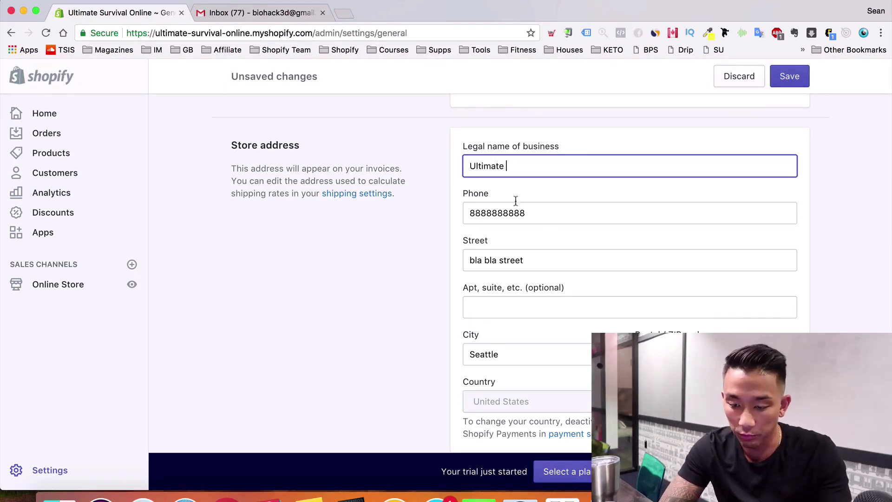
type("Surv")
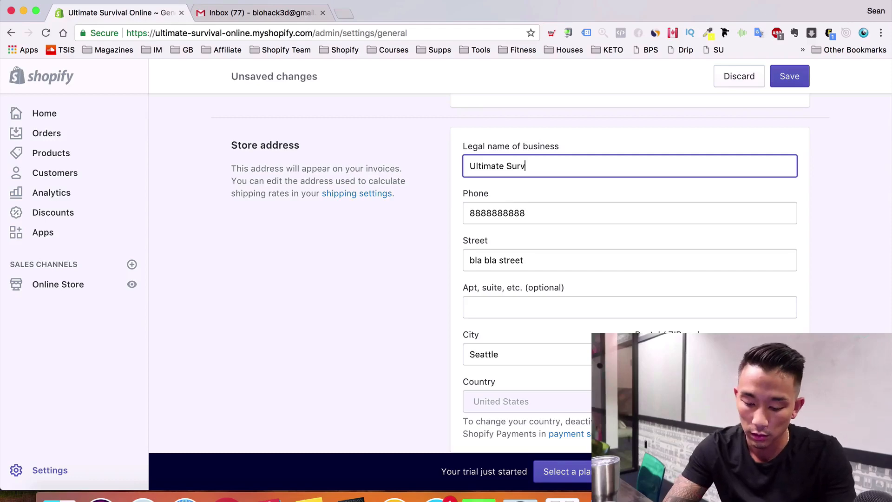
type("ival Online")
key("Tab")
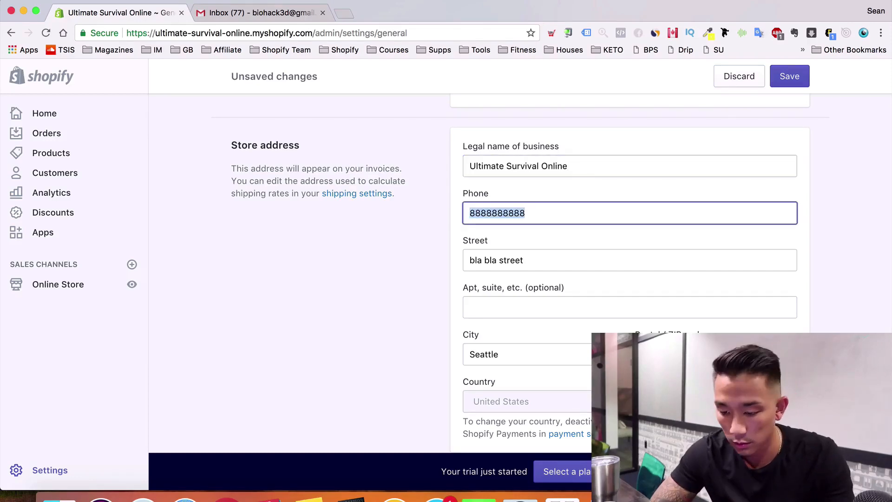
scroll(520, 274, "down", 7)
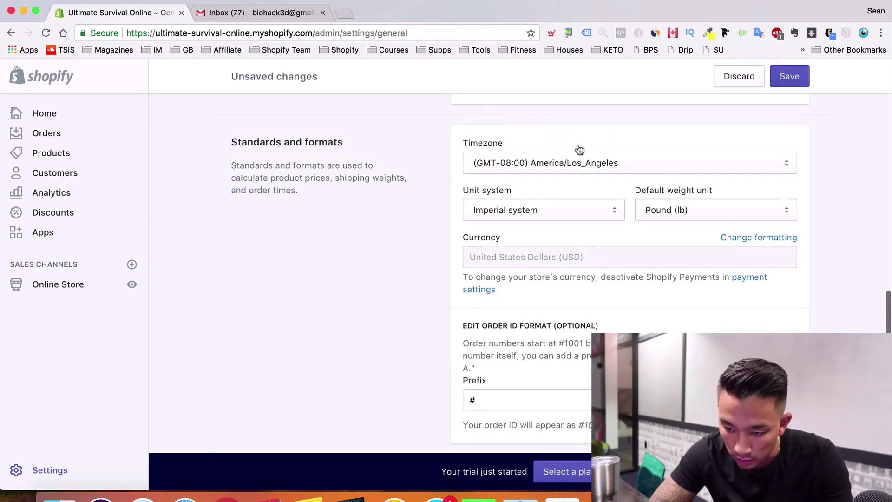
scroll(542, 344, "down", 2)
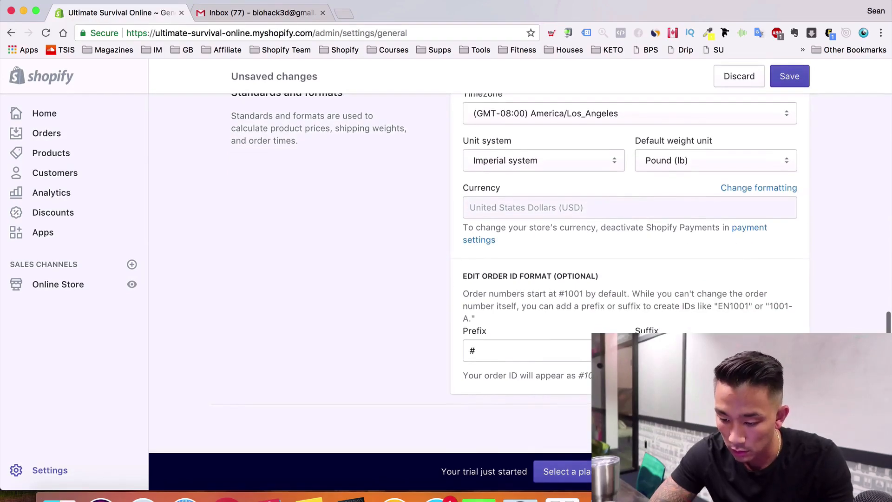
left_click(789, 424)
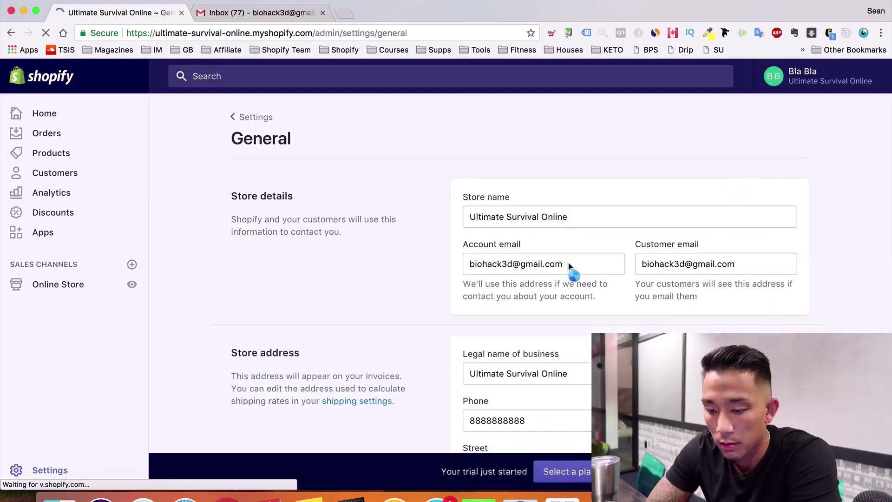
left_click(50, 470)
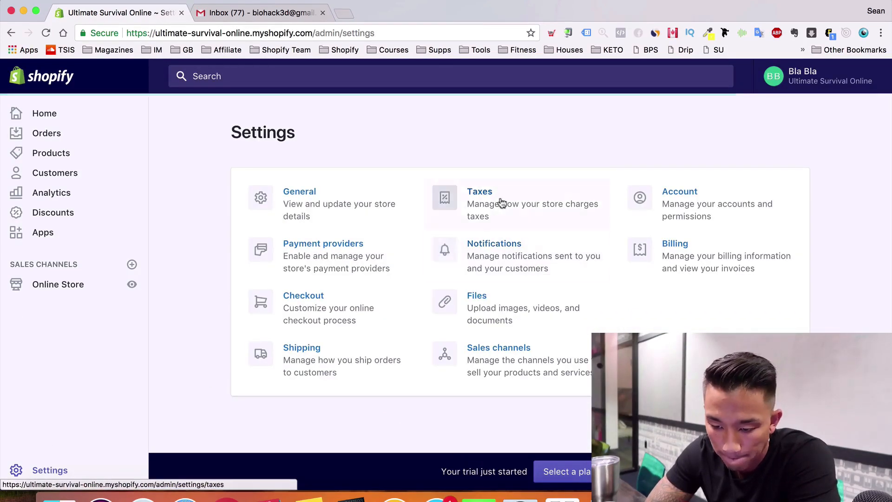
Review the Taxes settings page and return to the Settings overview
left_click(495, 205)
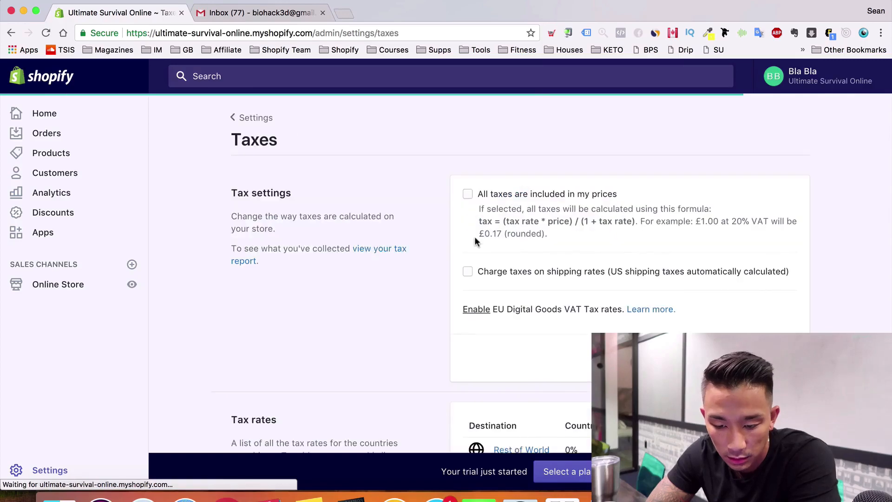
scroll(475, 236, "down", 2)
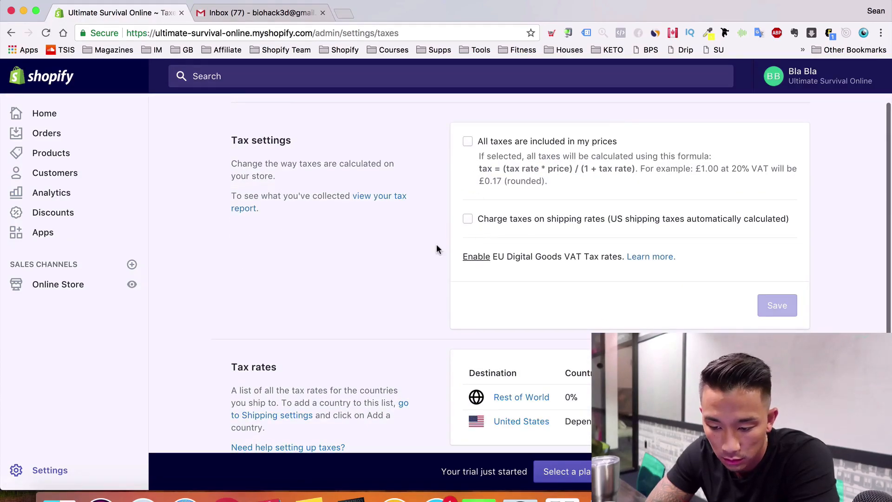
scroll(436, 249, "down", 1)
scroll(436, 249, "up", 3)
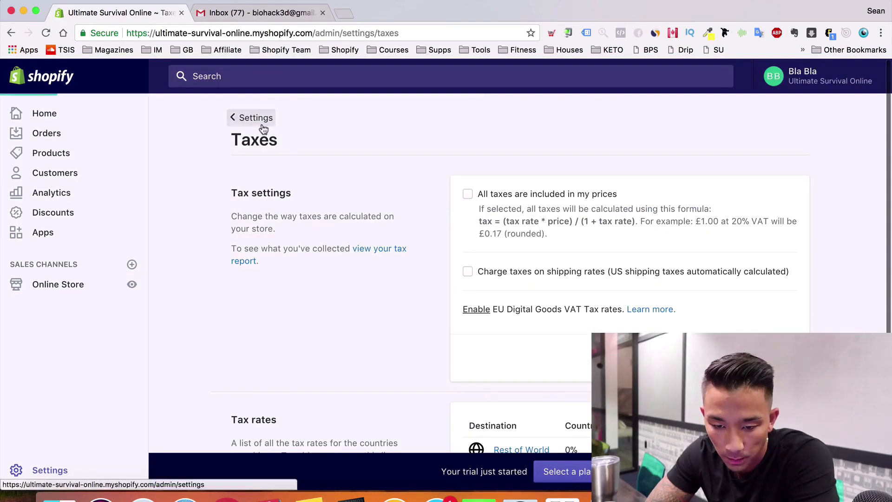
left_click(258, 119)
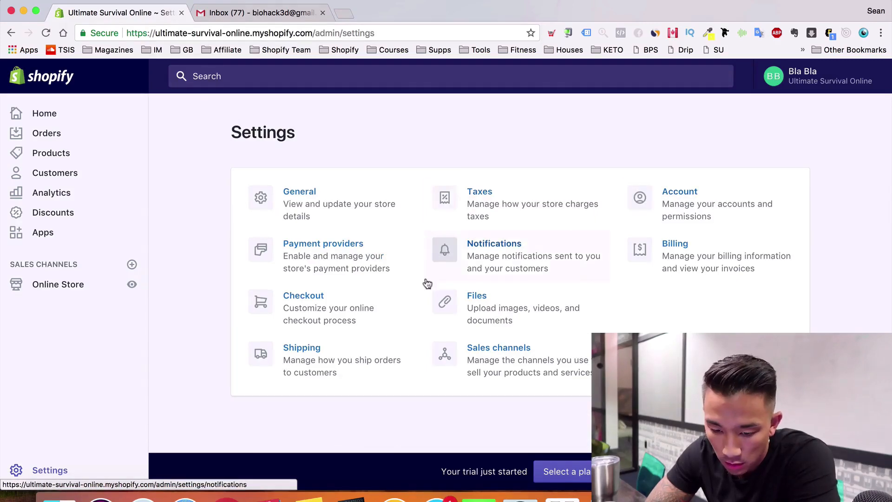
Review the Account page's plan, status and staff accounts, then go back to Settings
left_click(696, 199)
scroll(534, 207, "down", 2)
scroll(534, 212, "down", 7)
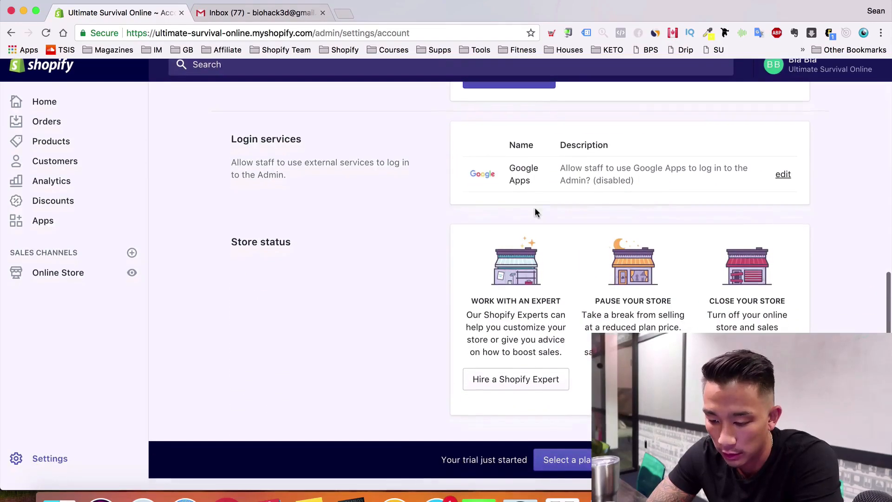
scroll(535, 209, "up", 10)
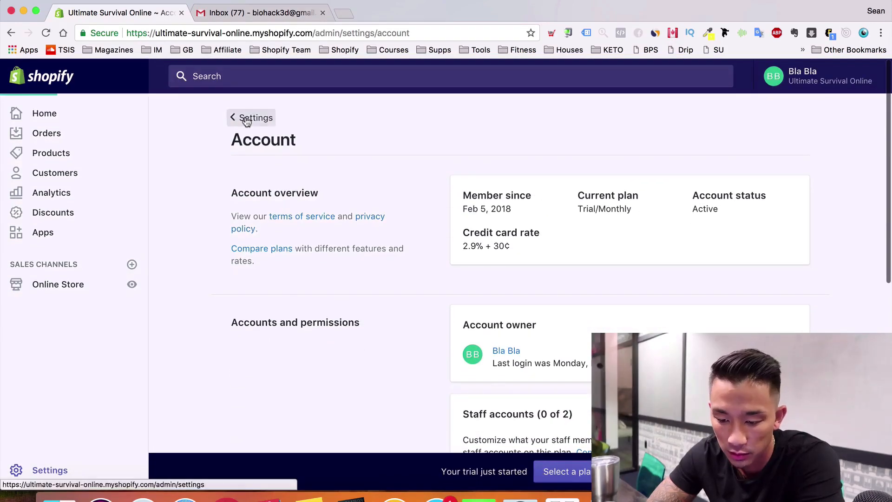
left_click(246, 117)
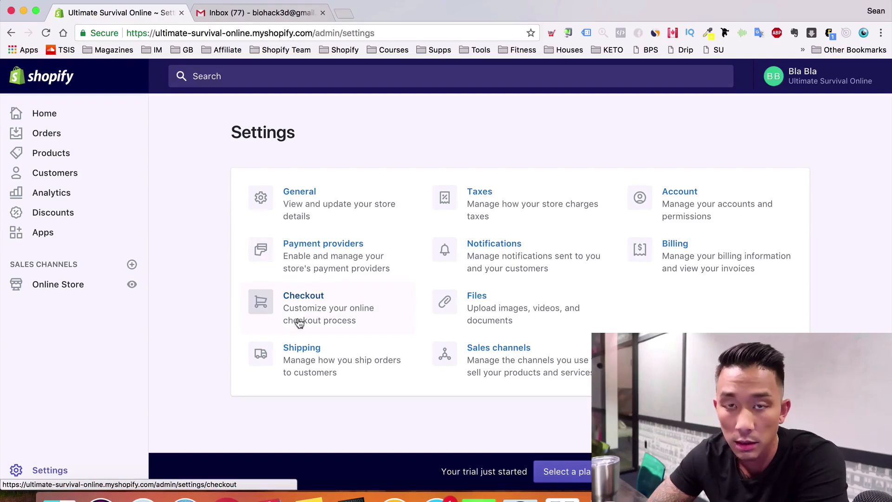
Look through the Shopify Payments account setup form from Payment providers without completing it
left_click(327, 256)
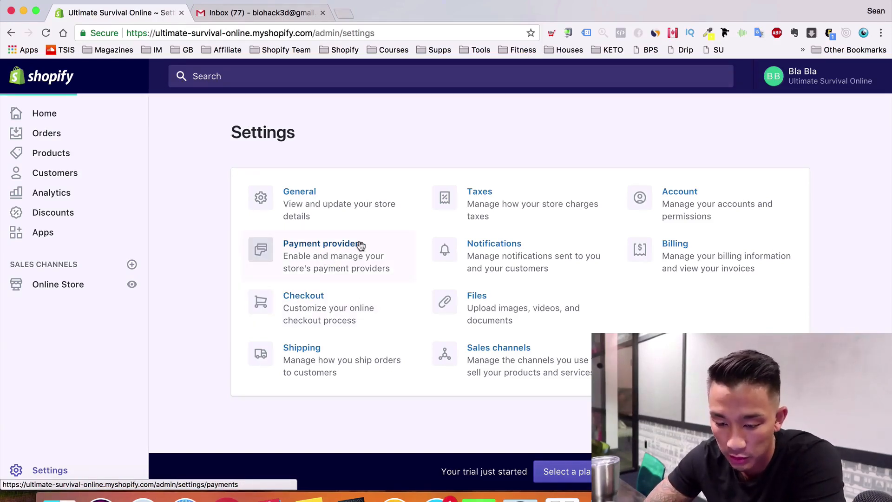
scroll(348, 282, "down", 3)
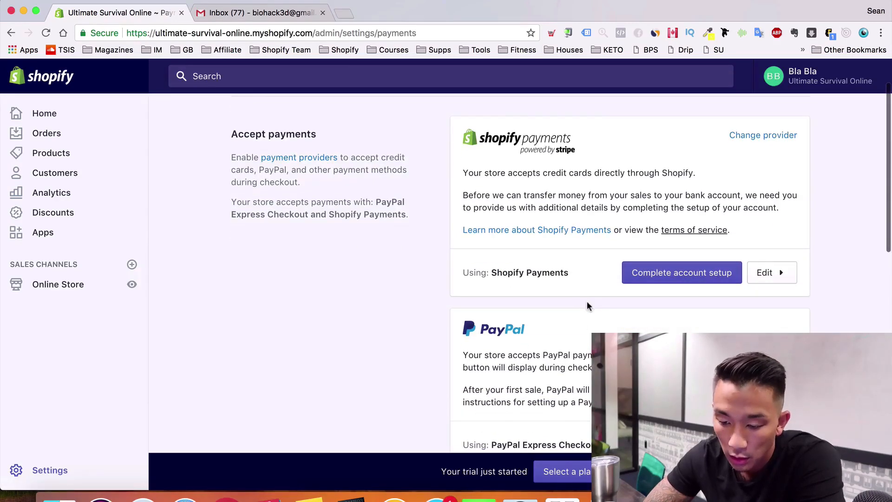
scroll(586, 303, "up", 1)
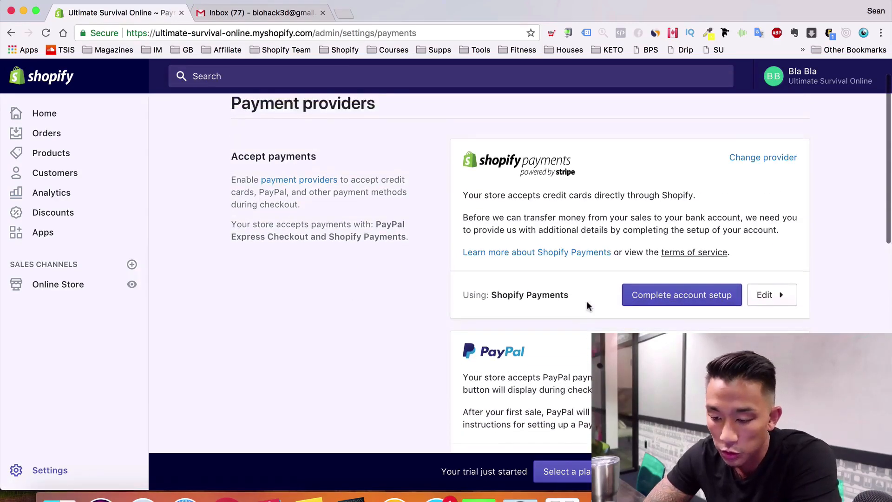
left_click(706, 303)
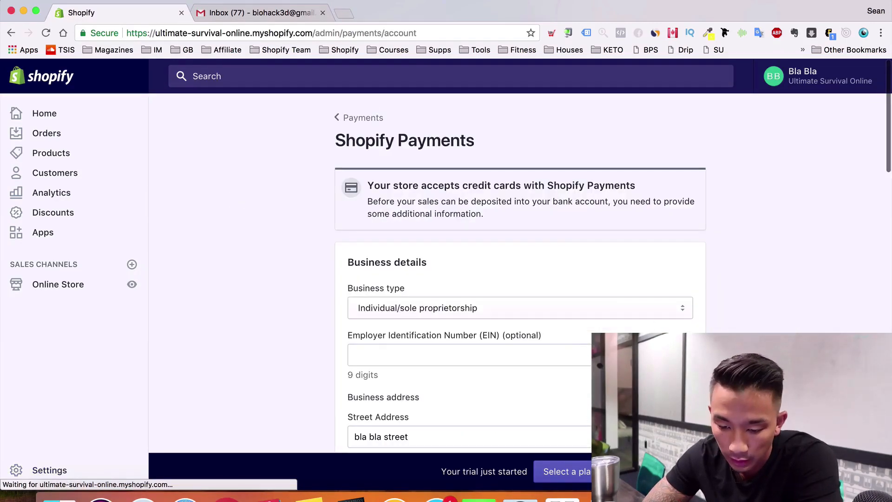
scroll(604, 344, "down", 4)
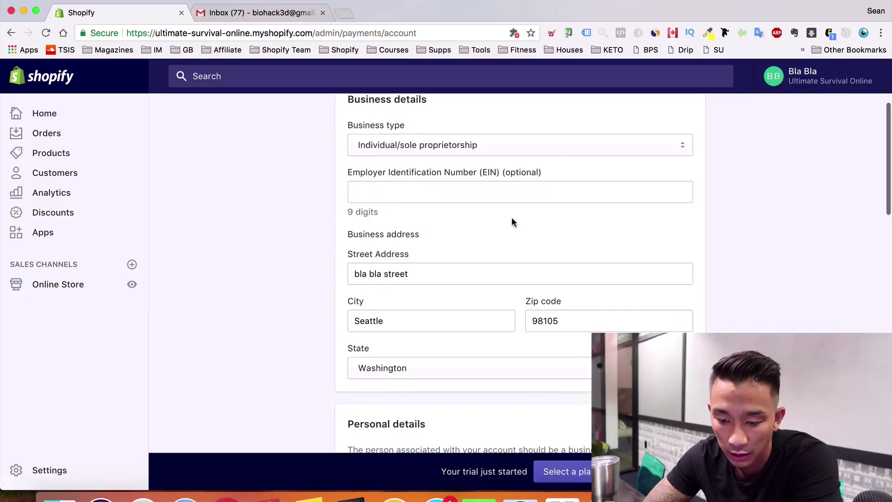
left_click(483, 196)
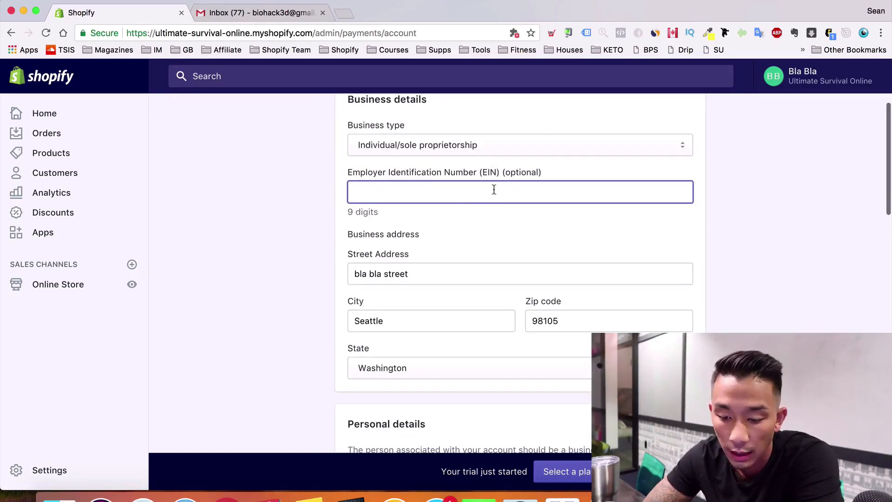
scroll(490, 185, "down", 5)
scroll(491, 199, "down", 2)
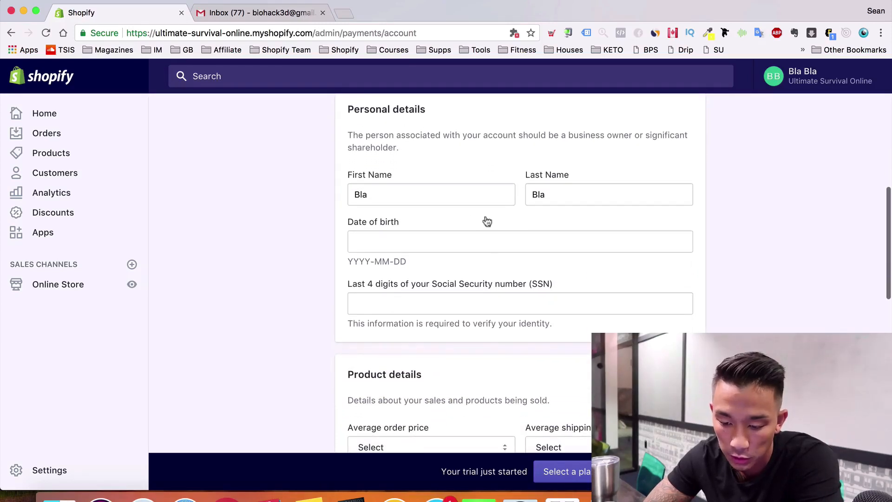
scroll(485, 325, "down", 2)
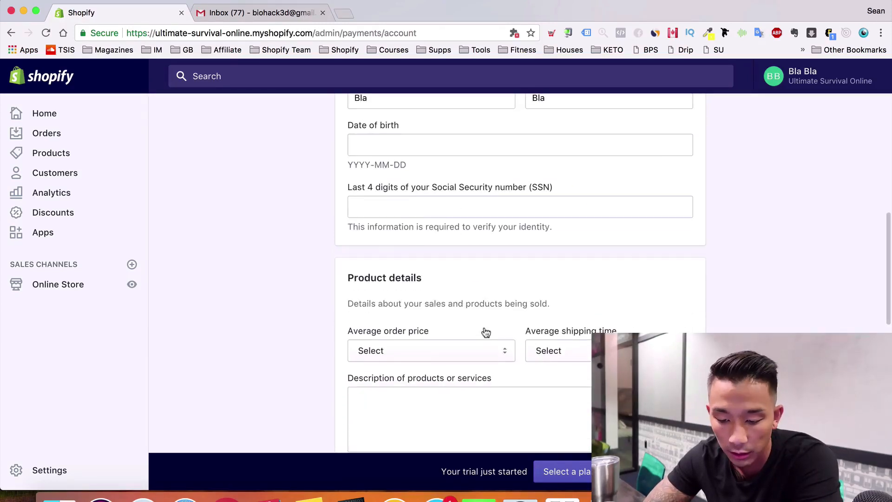
scroll(485, 332, "down", 8)
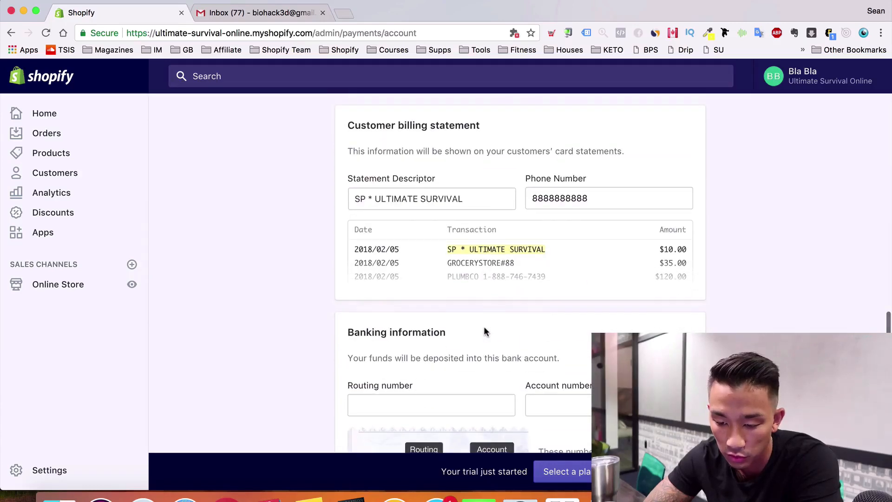
scroll(483, 327, "down", 5)
scroll(484, 328, "up", 15)
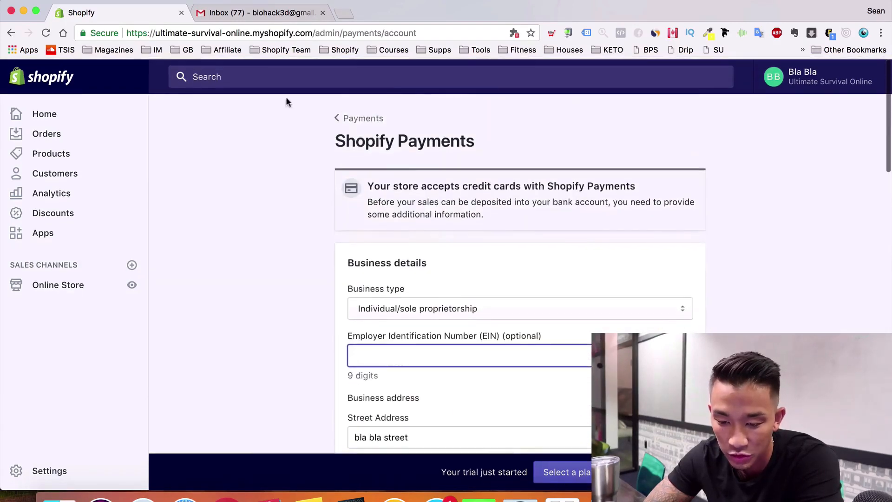
Review the active Shopify Payments and PayPal Express Checkout providers, then return to Settings
left_click(374, 127)
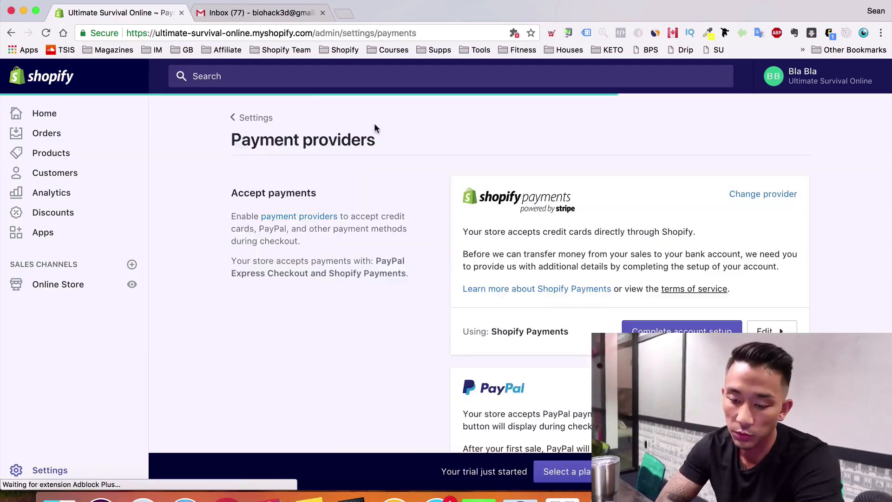
scroll(375, 124, "down", 5)
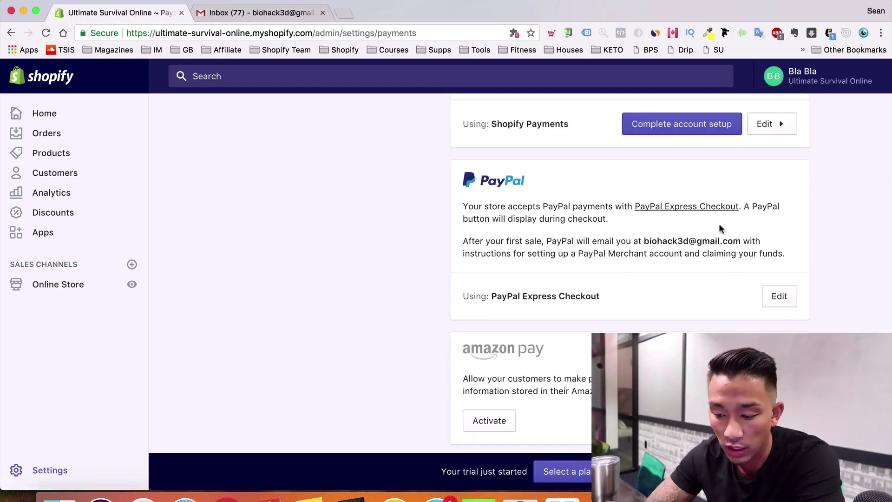
scroll(769, 290, "down", 6)
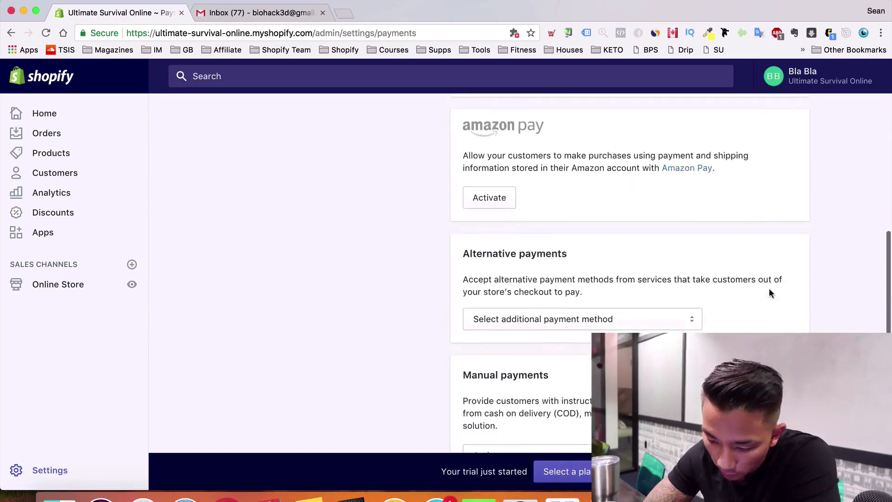
scroll(768, 290, "up", 8)
scroll(769, 290, "up", 3)
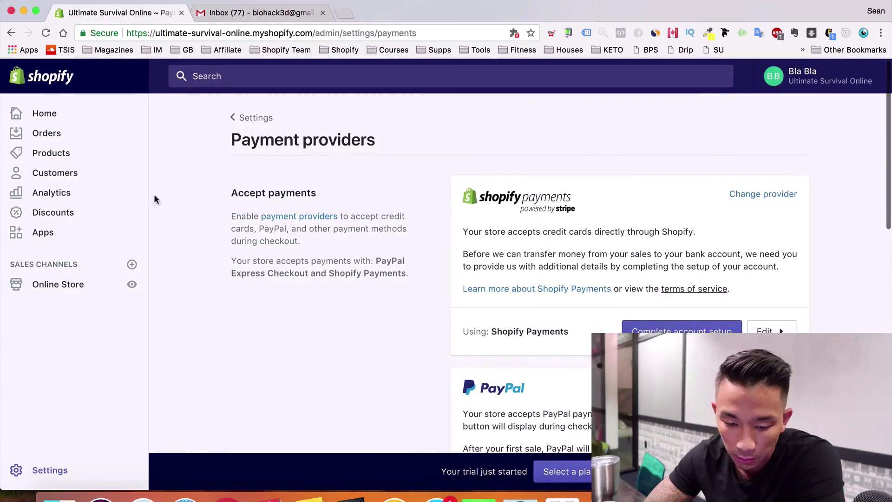
left_click(241, 122)
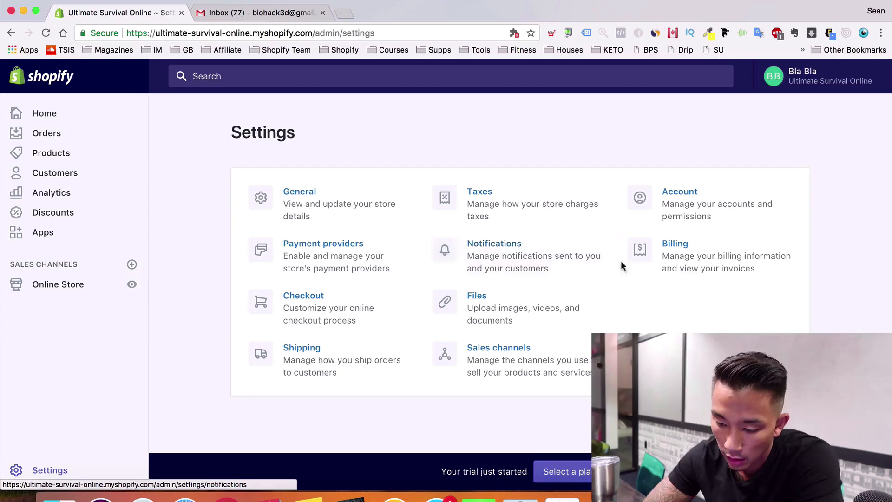
left_click(543, 244)
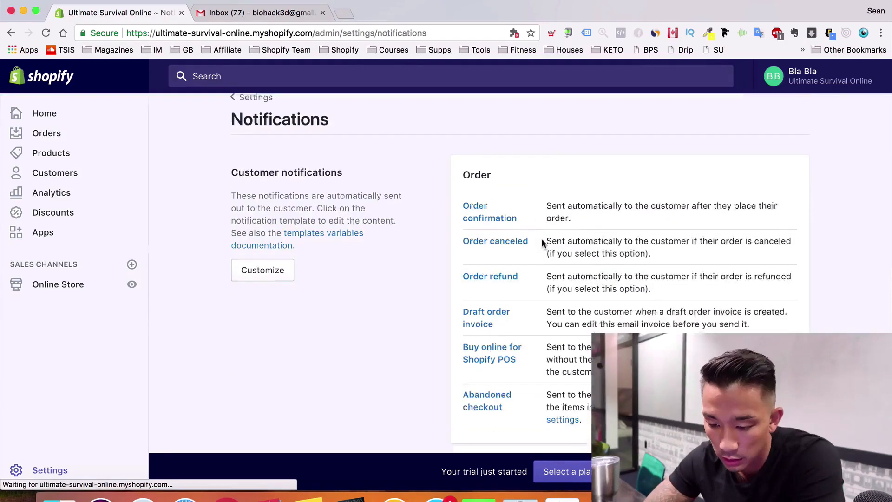
left_click(255, 108)
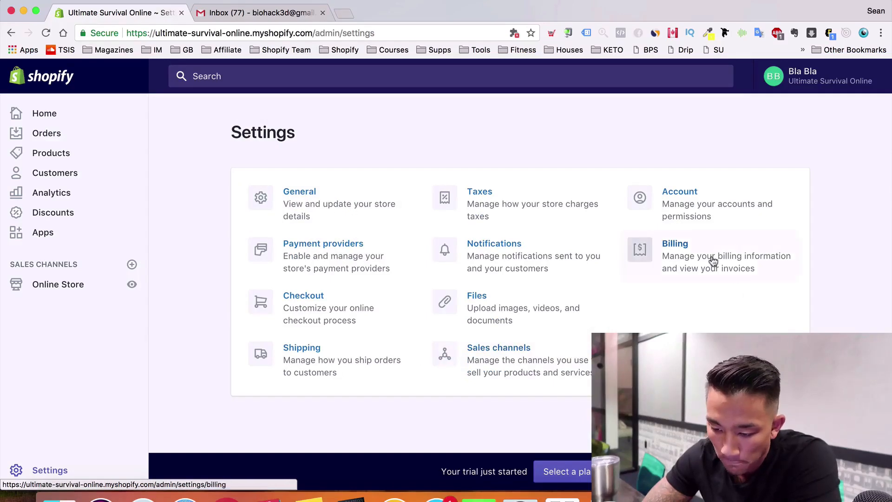
left_click(713, 261)
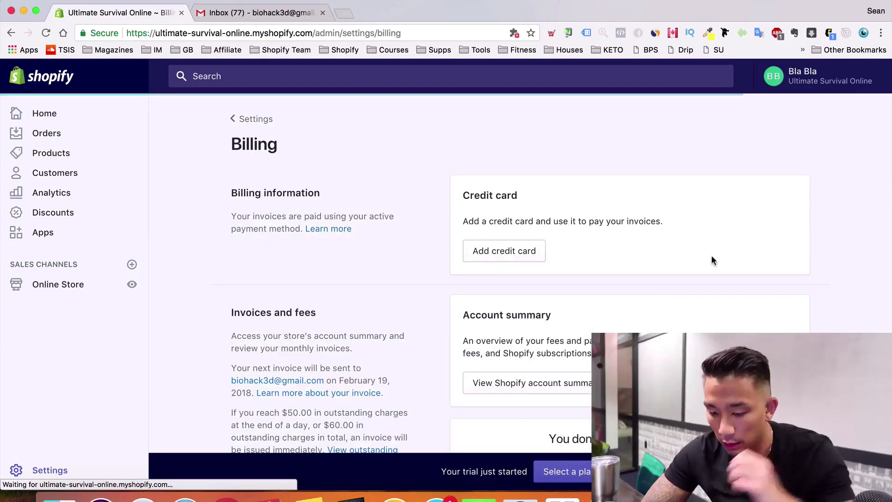
scroll(713, 260, "down", 2)
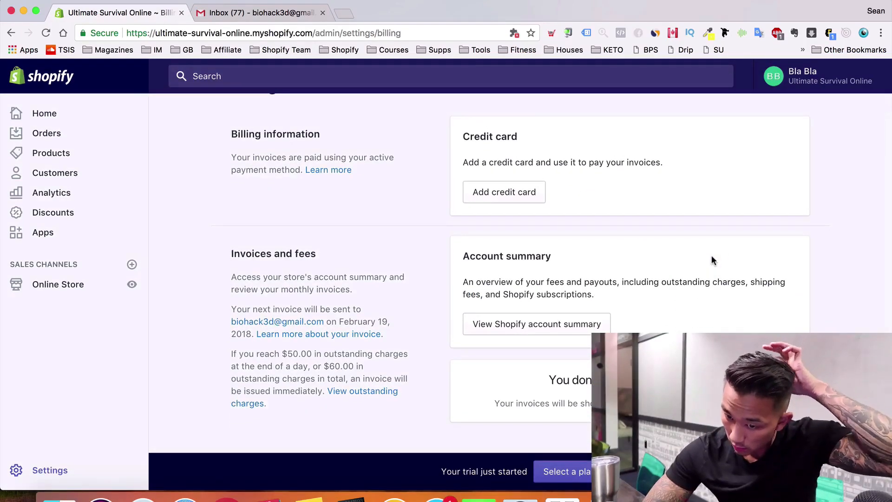
scroll(483, 249, "up", 2)
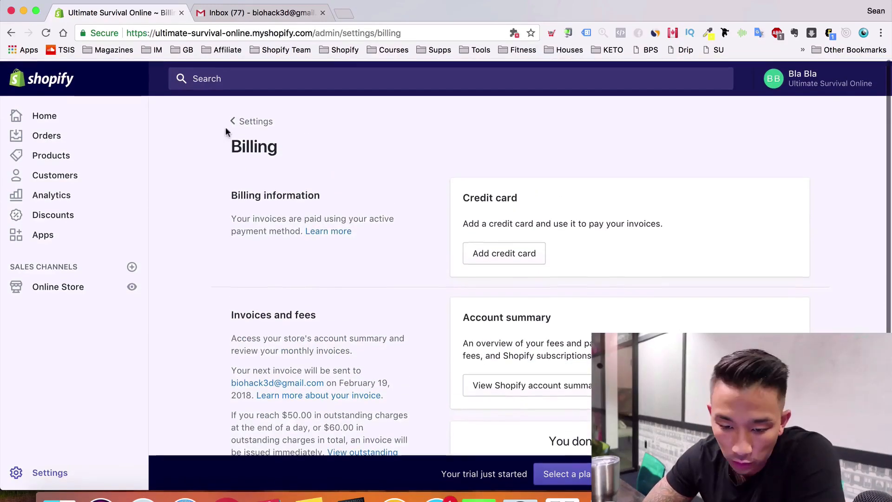
left_click(245, 121)
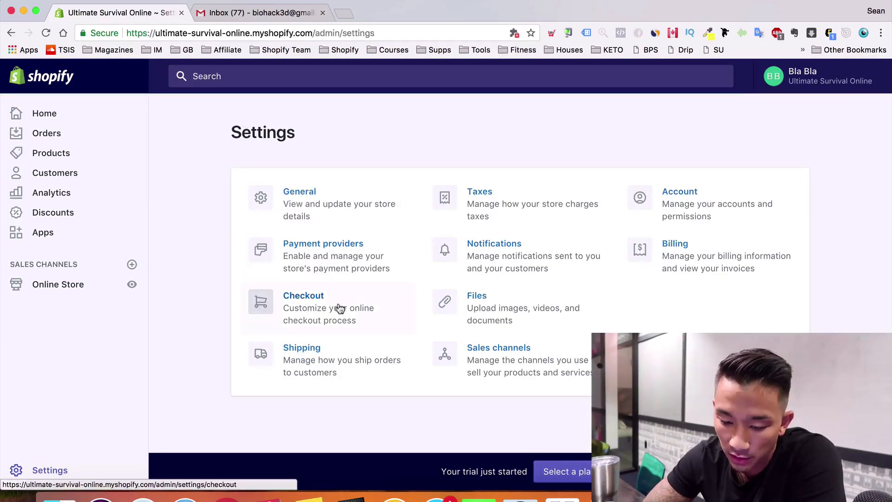
In Checkout settings, require first and last name and a shipping address phone number
left_click(307, 301)
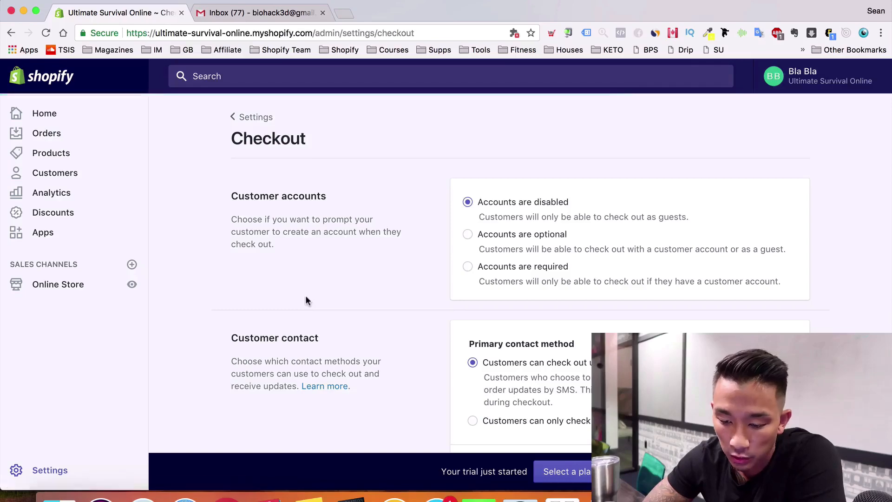
scroll(305, 294, "down", 1)
scroll(305, 295, "down", 7)
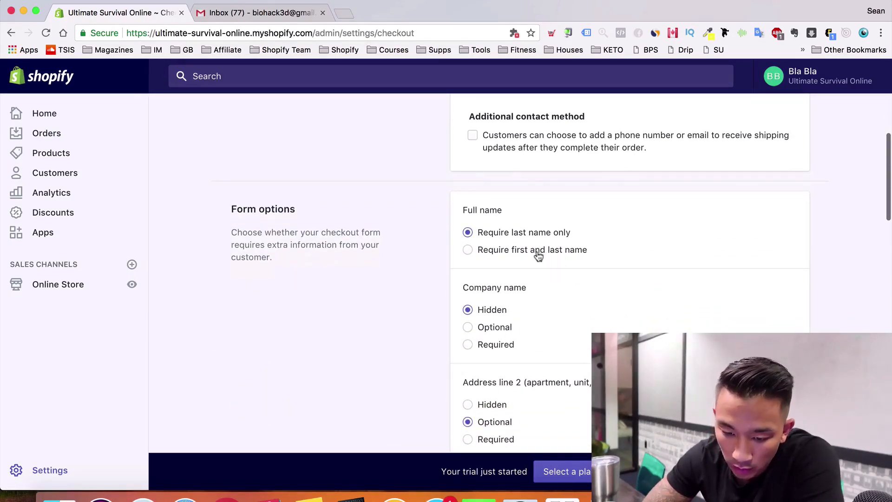
left_click(534, 252)
scroll(532, 253, "down", 2)
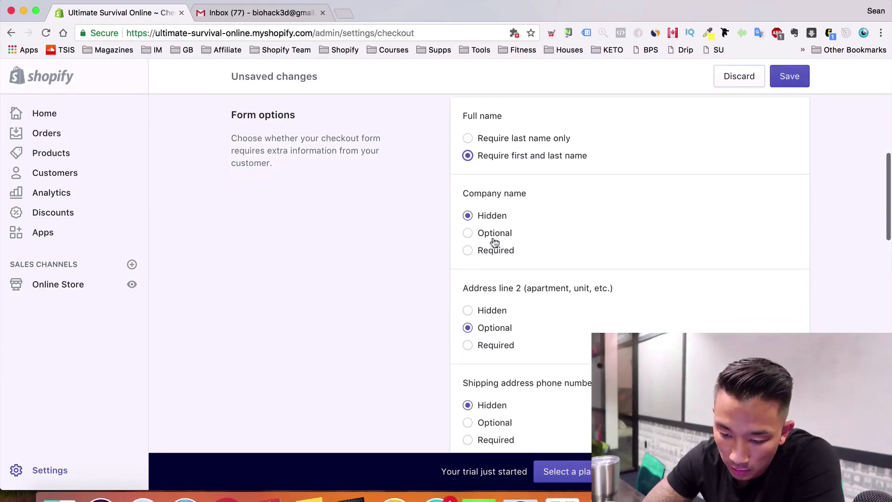
scroll(490, 238, "down", 2)
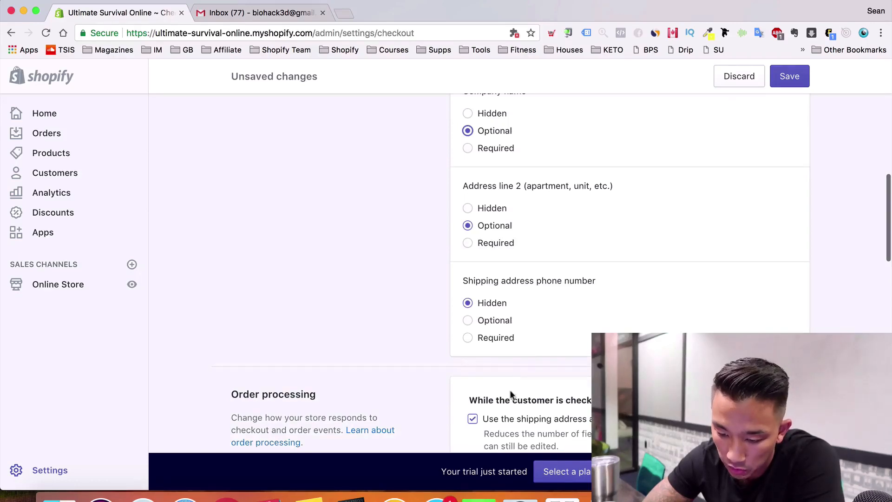
scroll(509, 311, "down", 2)
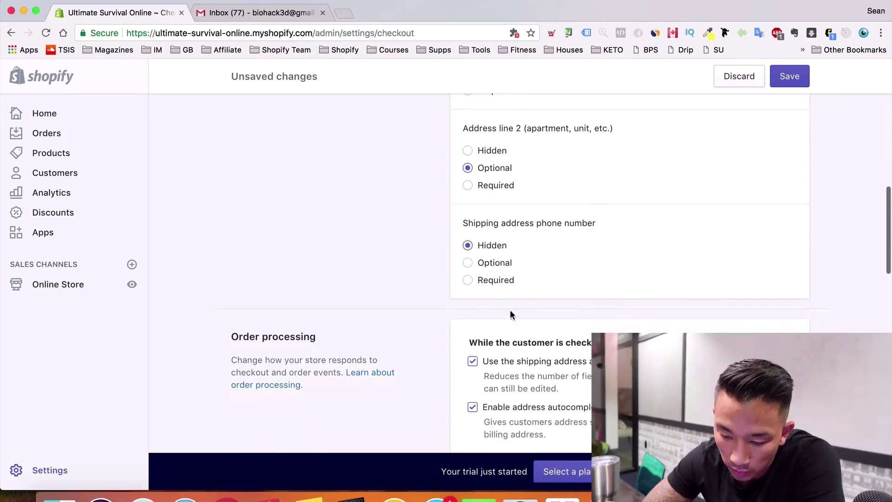
left_click(496, 281)
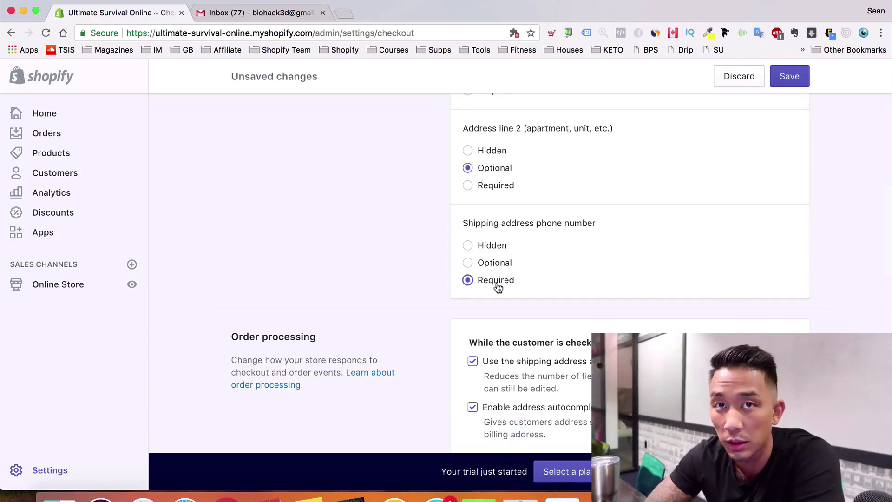
Default promotional email consent to 'customer agrees'
scroll(498, 288, "down", 3)
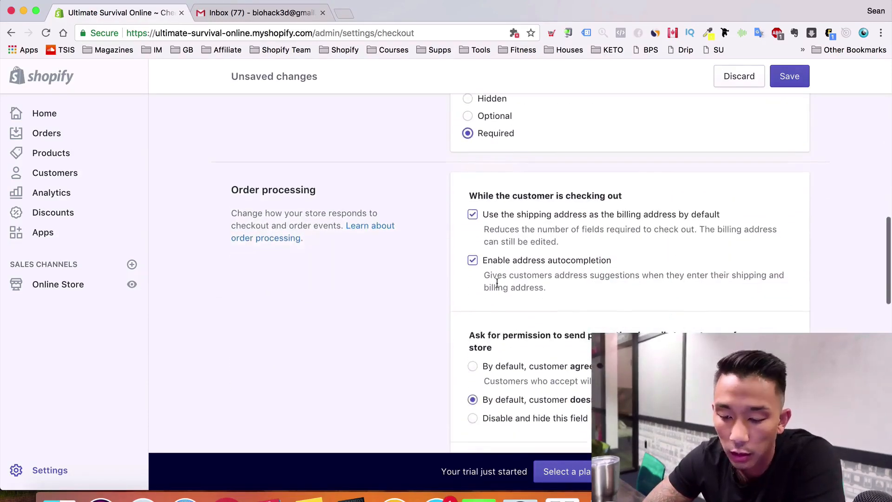
scroll(497, 283, "down", 3)
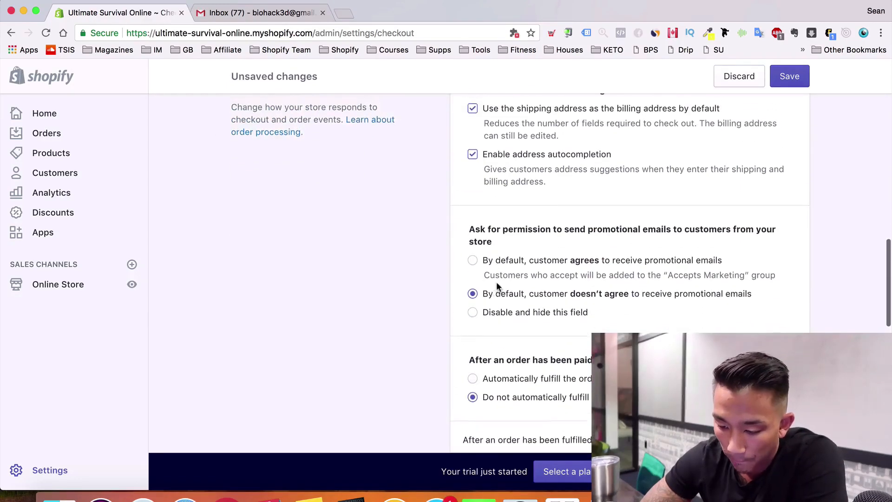
scroll(497, 287, "up", 2)
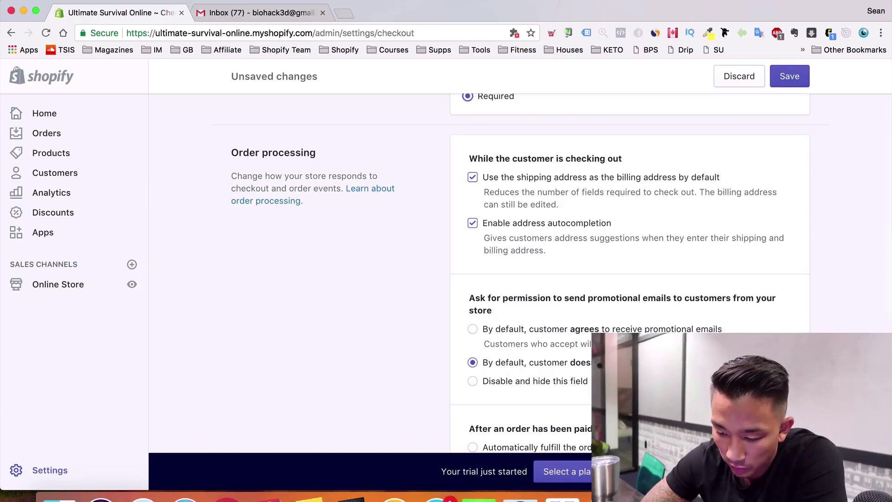
scroll(557, 289, "down", 1)
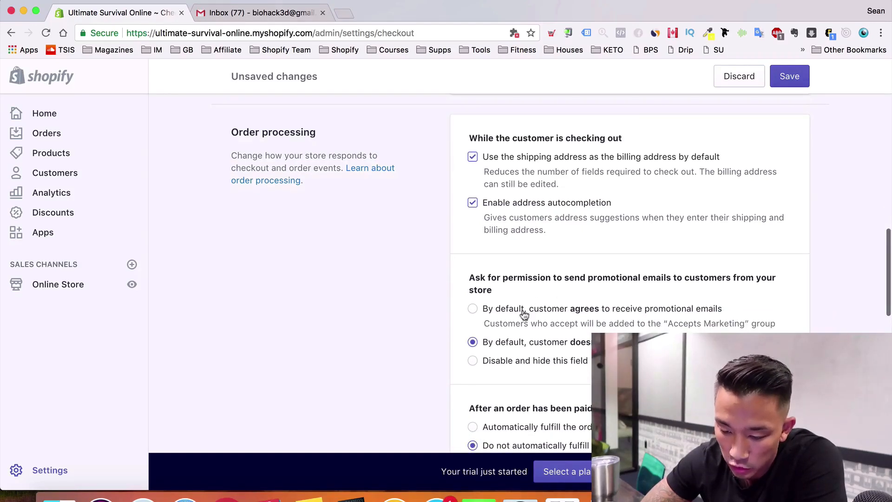
left_click(625, 310)
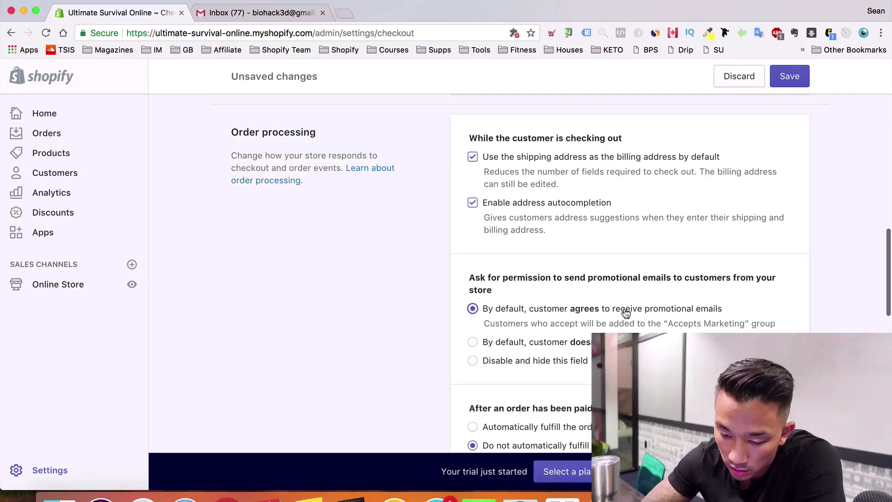
scroll(358, 229, "down", 1)
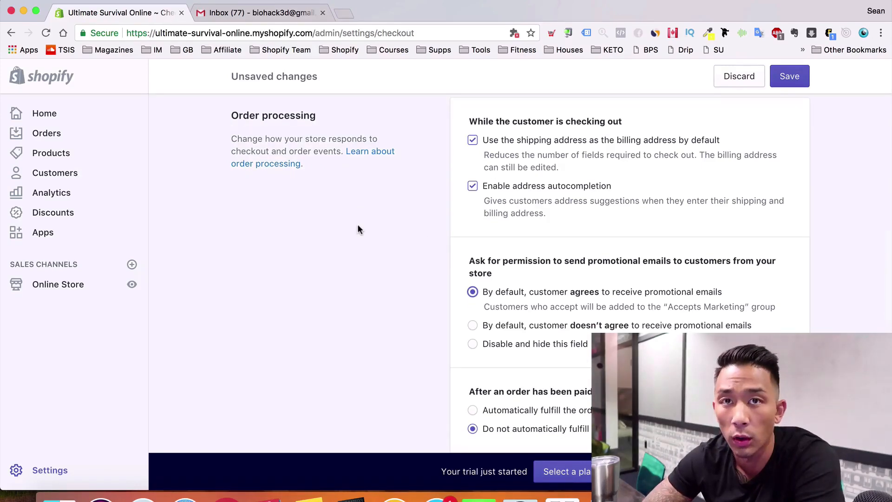
scroll(358, 229, "down", 3)
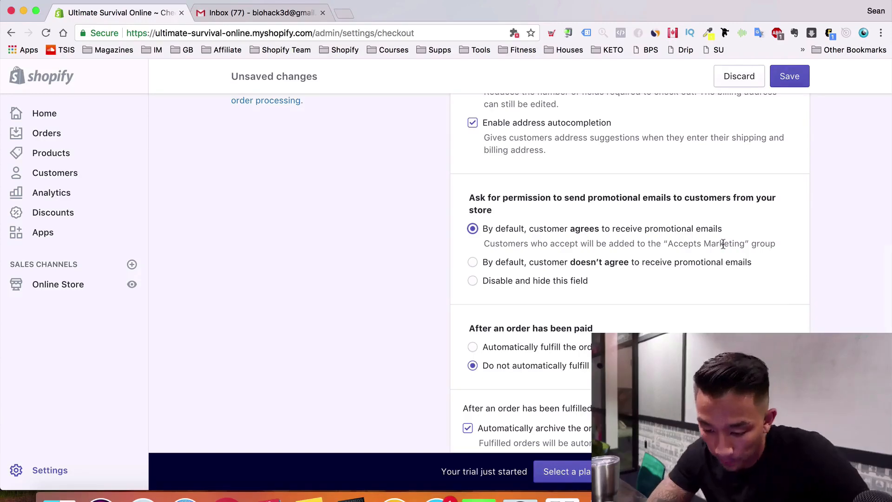
scroll(722, 244, "down", 5)
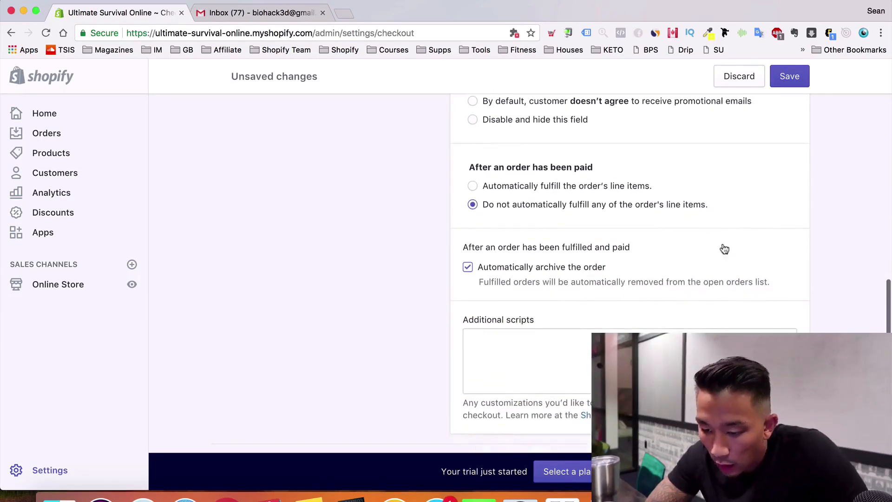
Generate the sample refund, privacy and terms of service policies
scroll(723, 246, "down", 10)
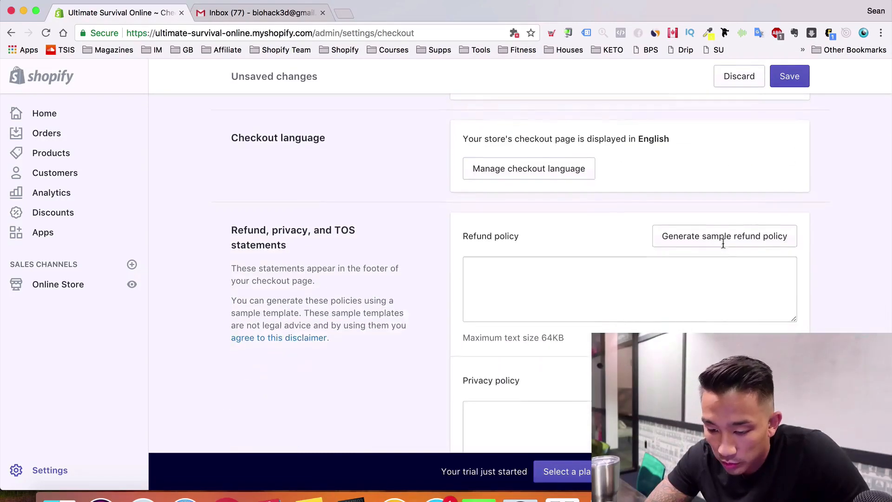
scroll(722, 245, "down", 5)
scroll(723, 243, "up", 7)
left_click(665, 252)
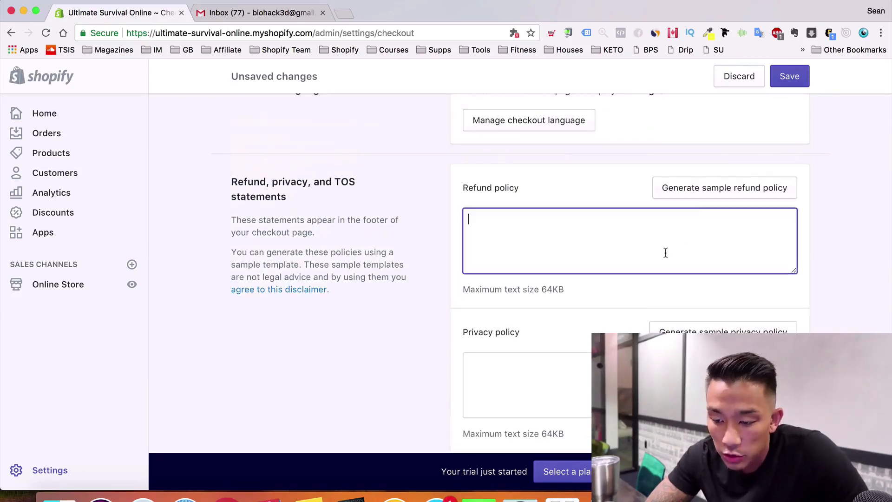
left_click(710, 189)
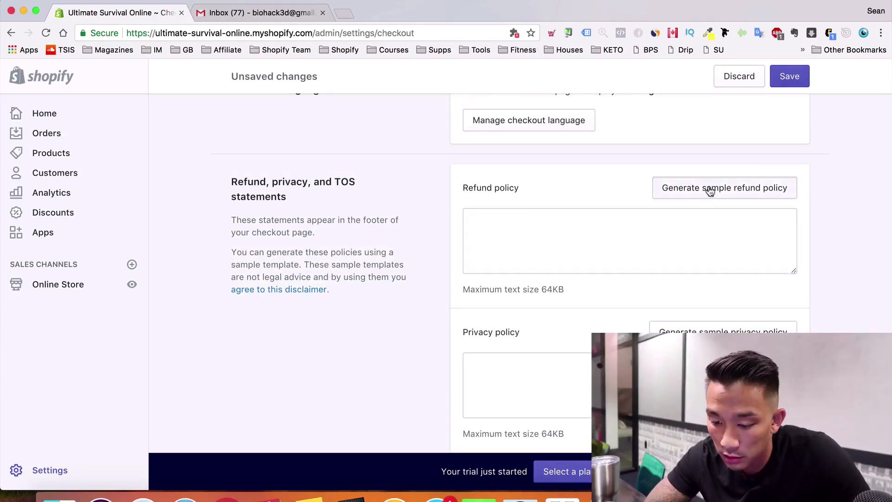
scroll(669, 297, "down", 2)
left_click(564, 275)
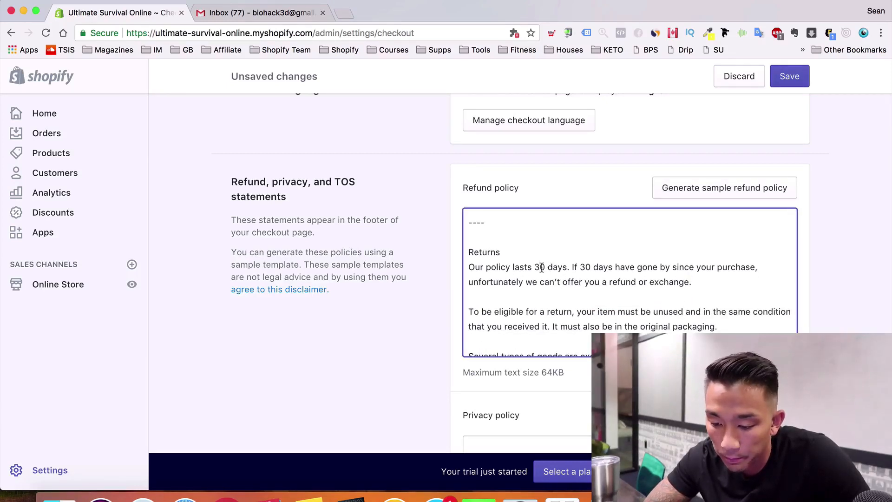
scroll(656, 290, "down", 2)
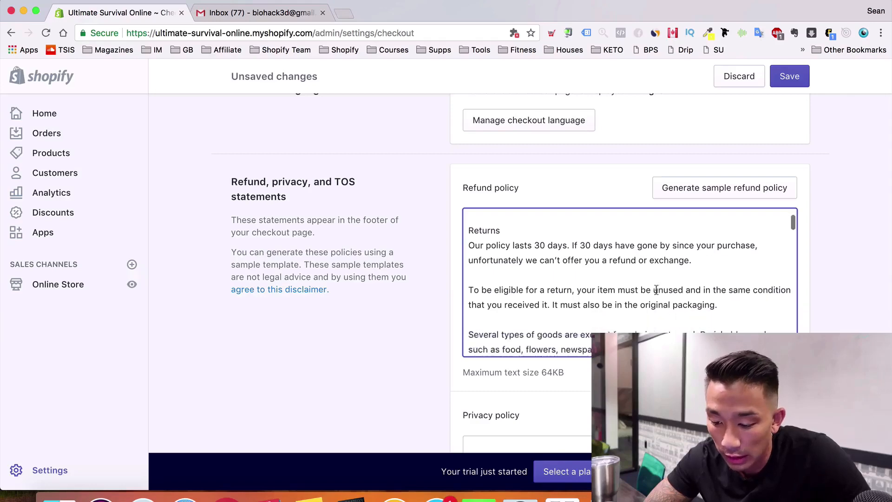
scroll(799, 289, "down", 3)
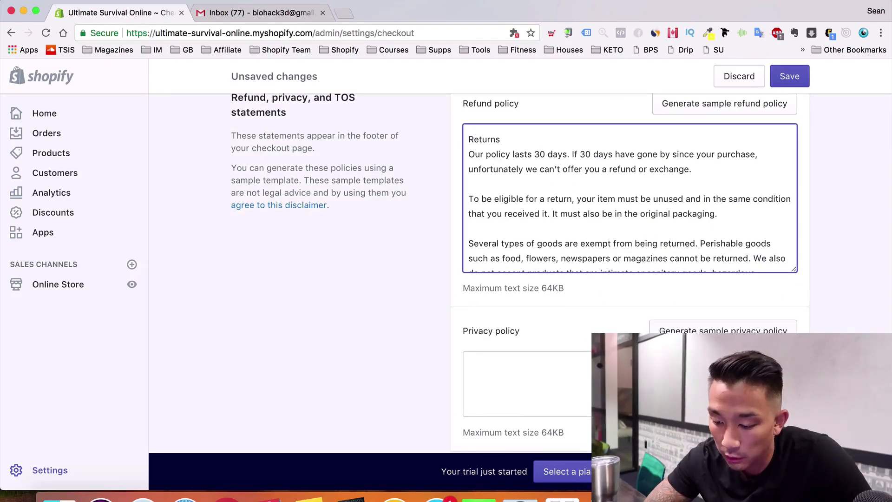
left_click(762, 328)
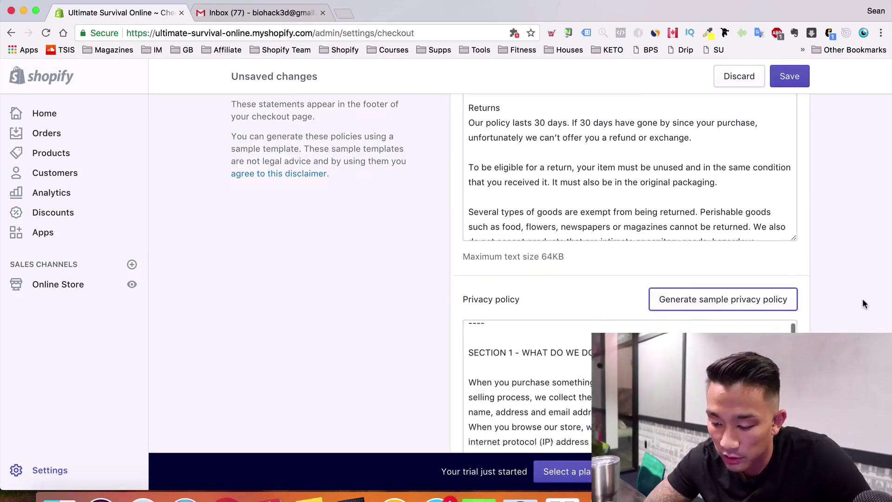
scroll(862, 298, "down", 5)
left_click(783, 274)
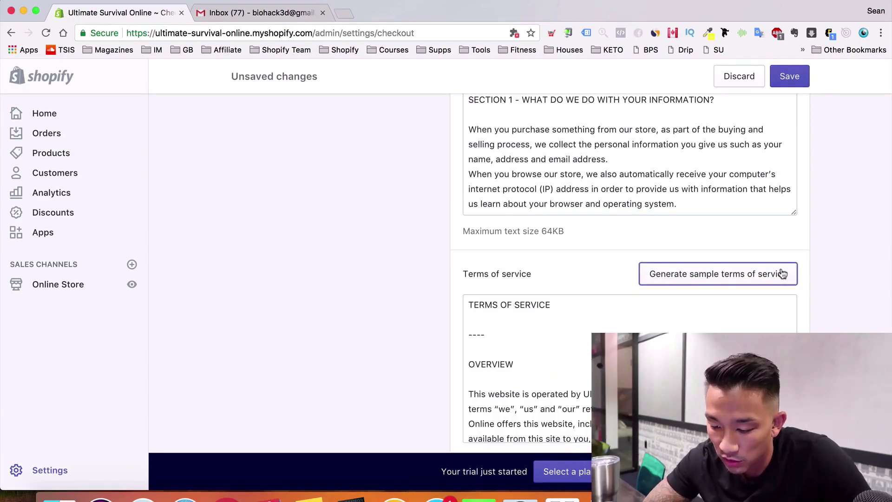
Save the checkout settings with the new policies
scroll(799, 272, "down", 2)
scroll(820, 102, "up", 5)
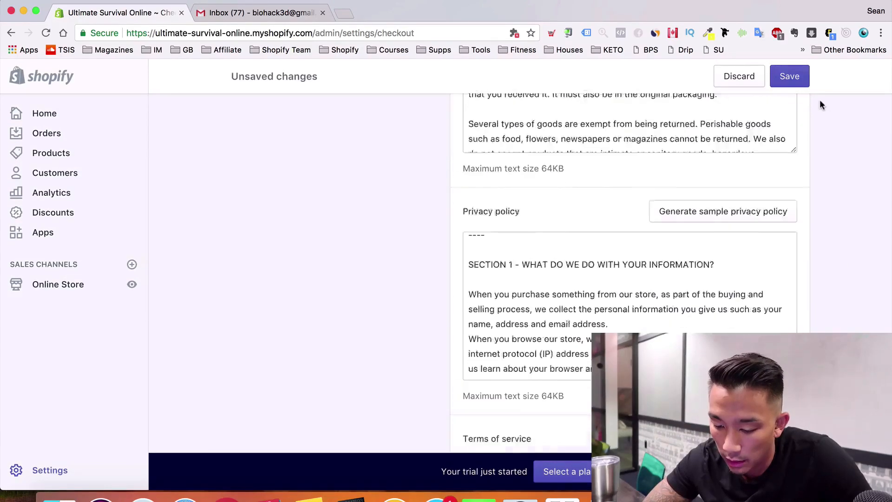
scroll(820, 102, "up", 10)
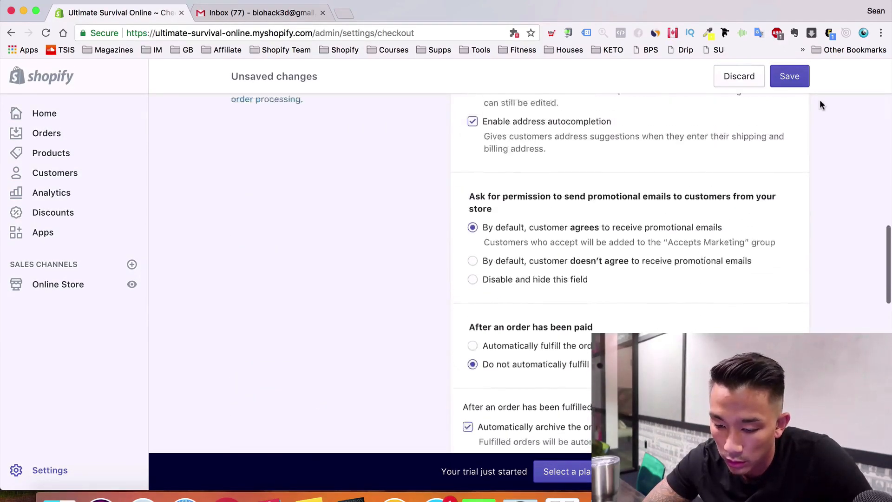
scroll(819, 99, "up", 5)
left_click(792, 70)
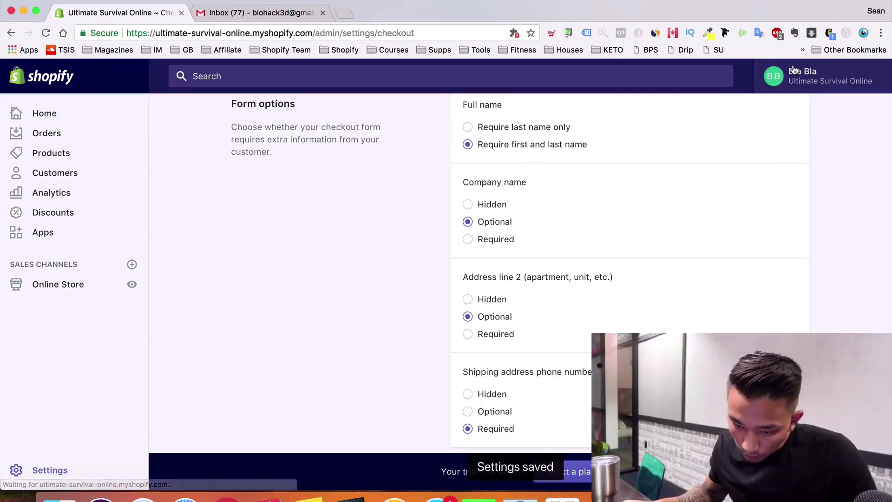
scroll(420, 202, "up", 15)
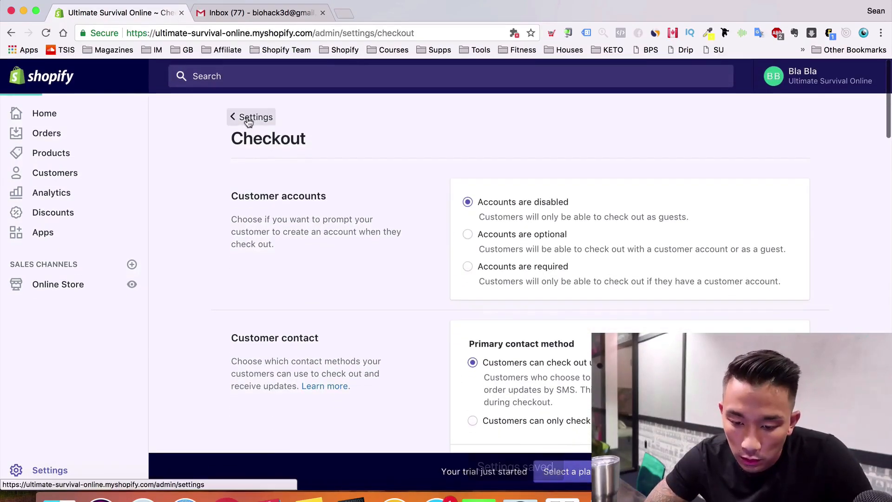
From the Settings overview, go to Shipping and open the Domestic zone showing its Free Shipping rate
left_click(248, 119)
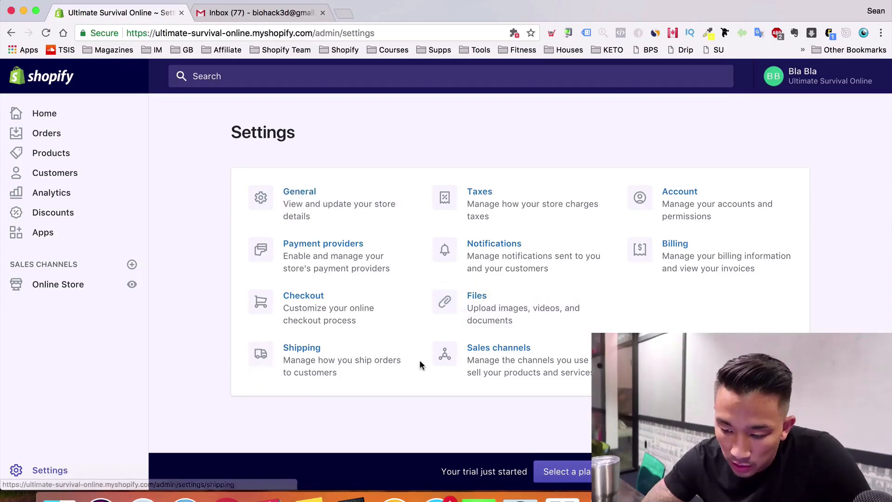
left_click(286, 351)
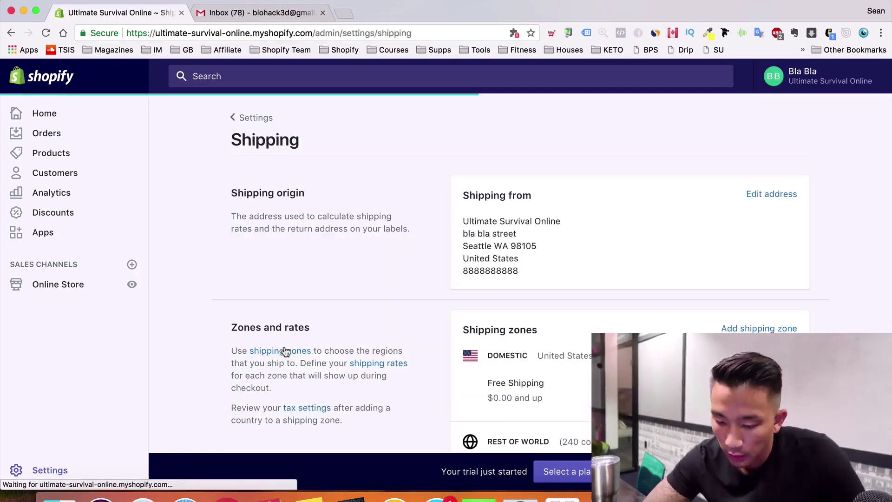
scroll(286, 351, "down", 5)
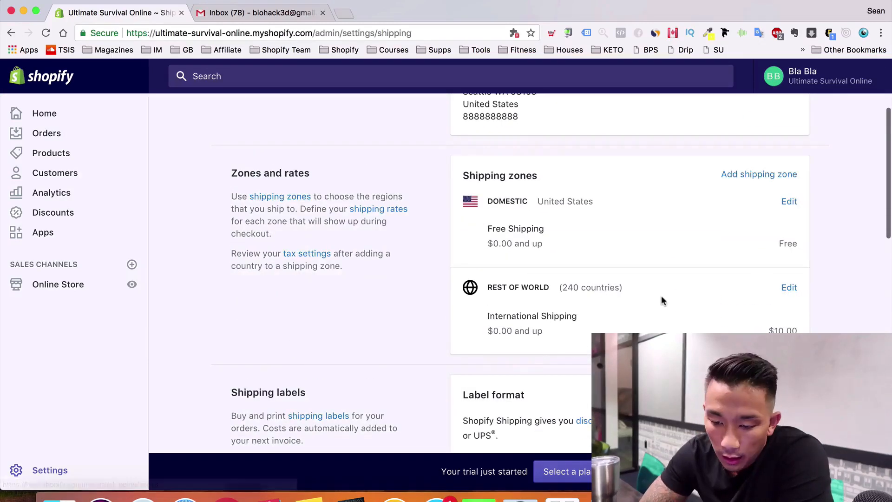
scroll(661, 300, "down", 3)
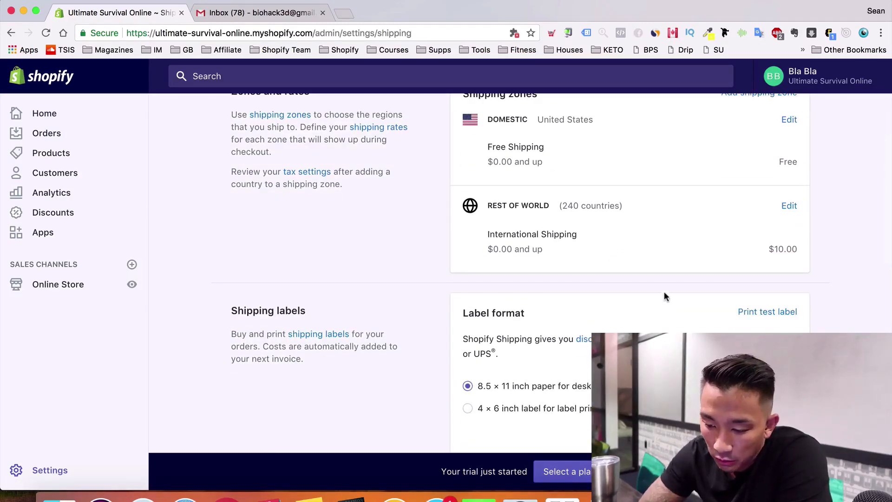
scroll(771, 262, "up", 1)
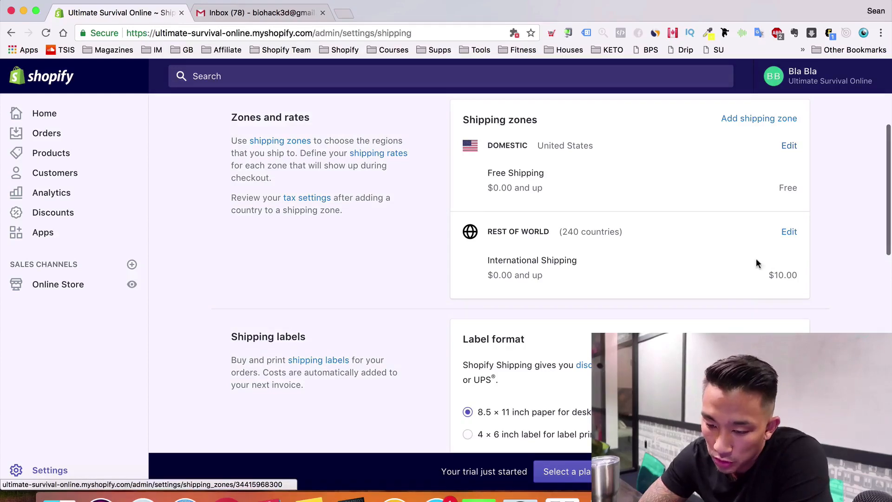
left_click(789, 147)
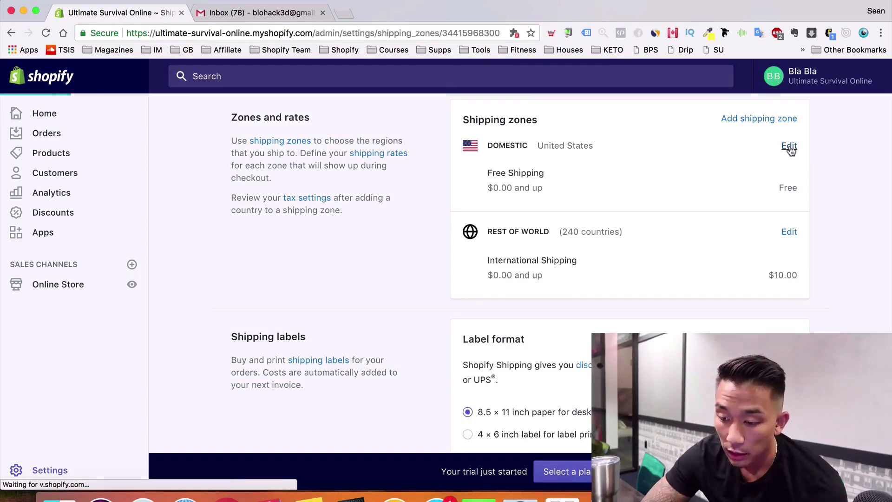
scroll(430, 277, "down", 3)
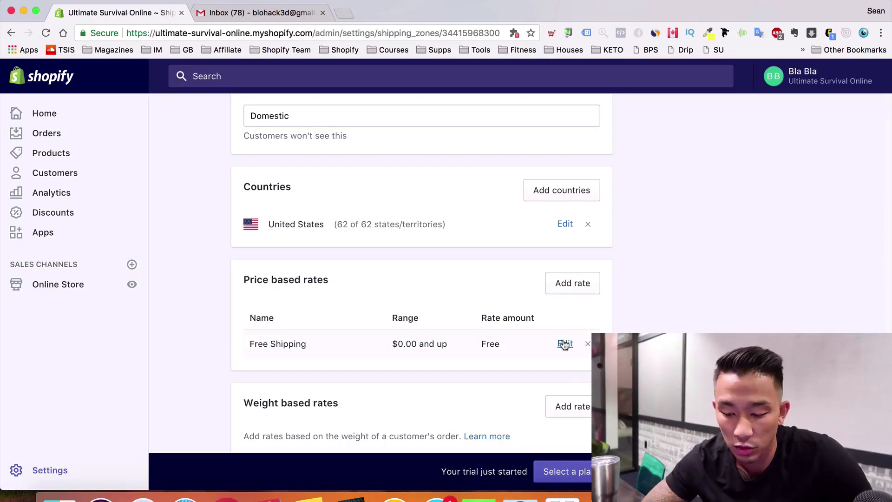
Limit Free Shipping to orders $50.00–$999,999,999.00 and rename it 'Free Shipping (15-20 business days)'
left_click(565, 344)
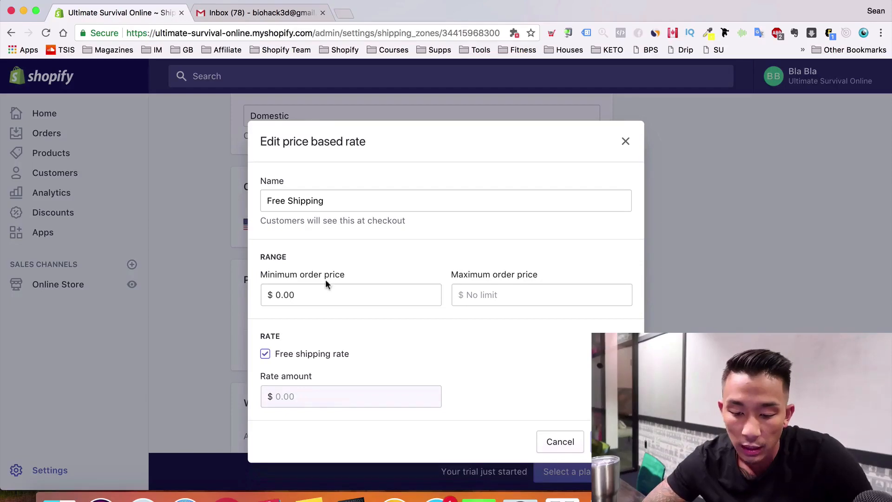
left_click(319, 292)
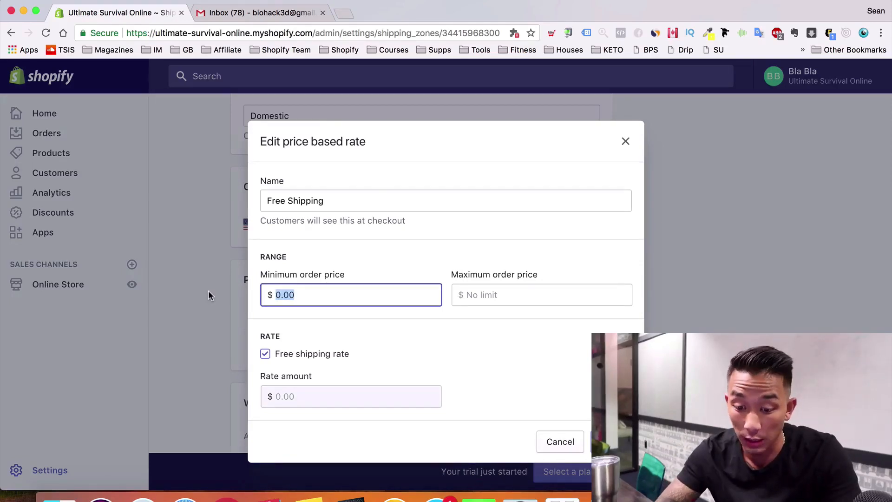
type("49.")
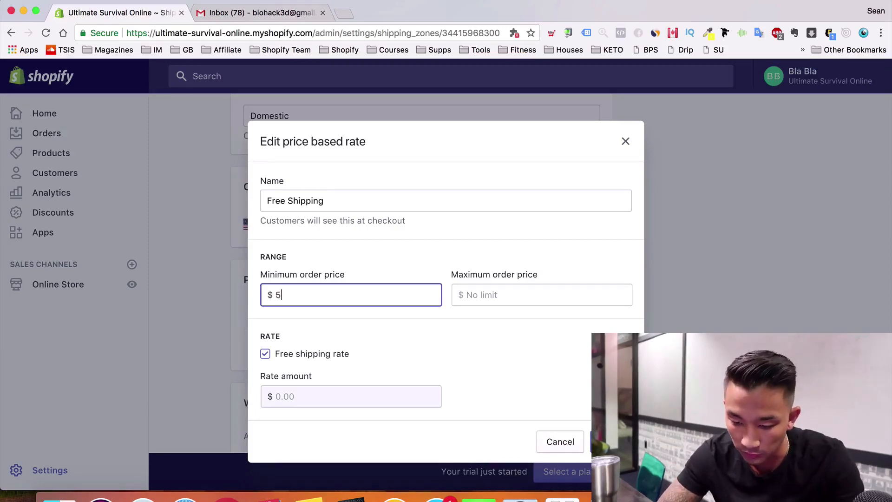
type("0")
key("Tab")
type("9999")
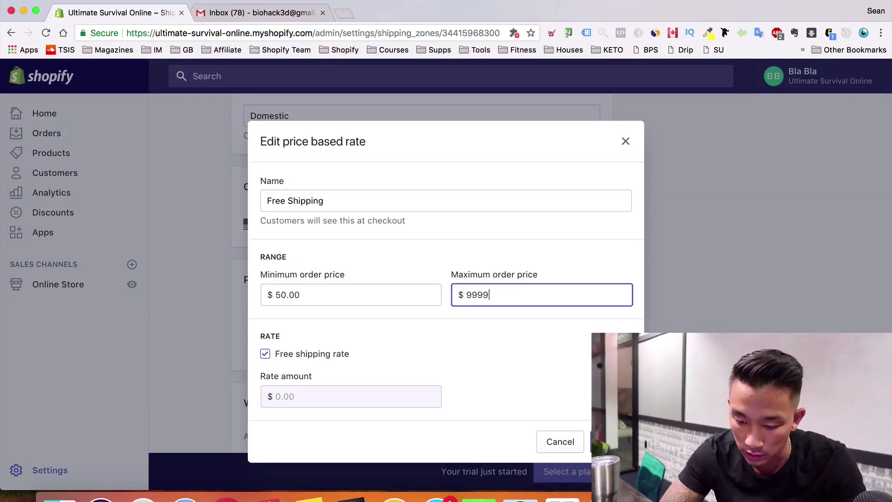
type("99999")
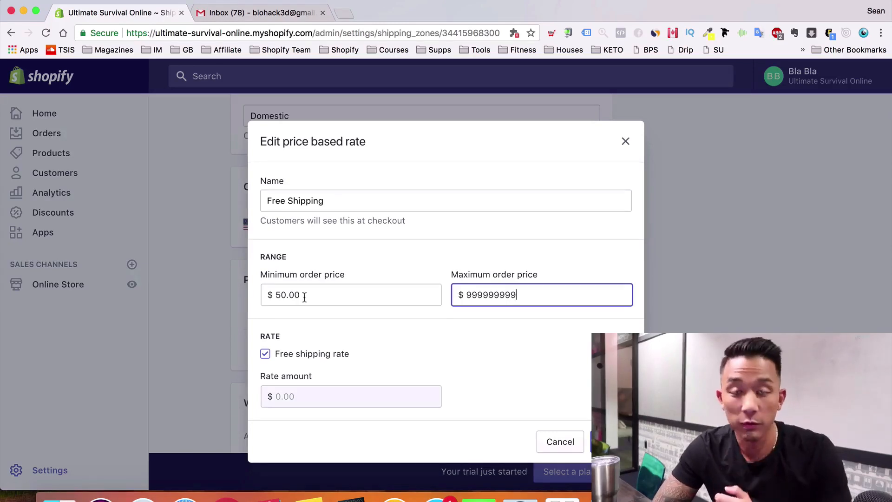
left_click(385, 210)
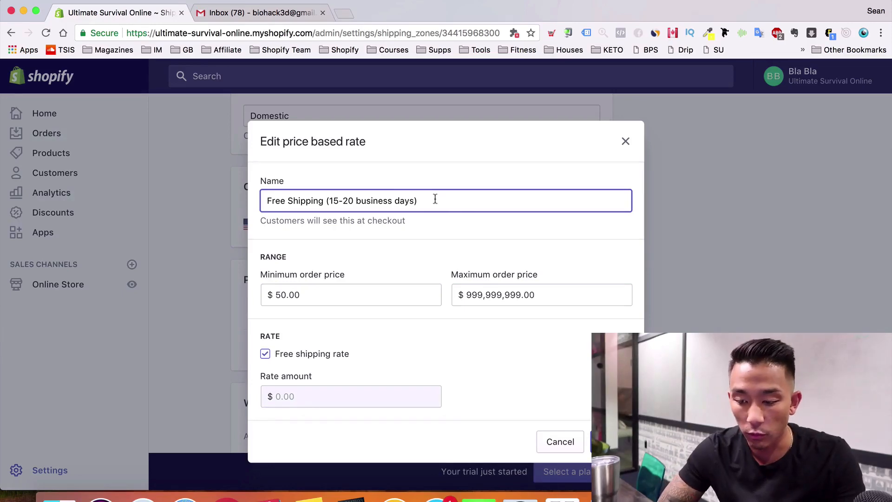
left_click(612, 441)
scroll(611, 442, "down", 4)
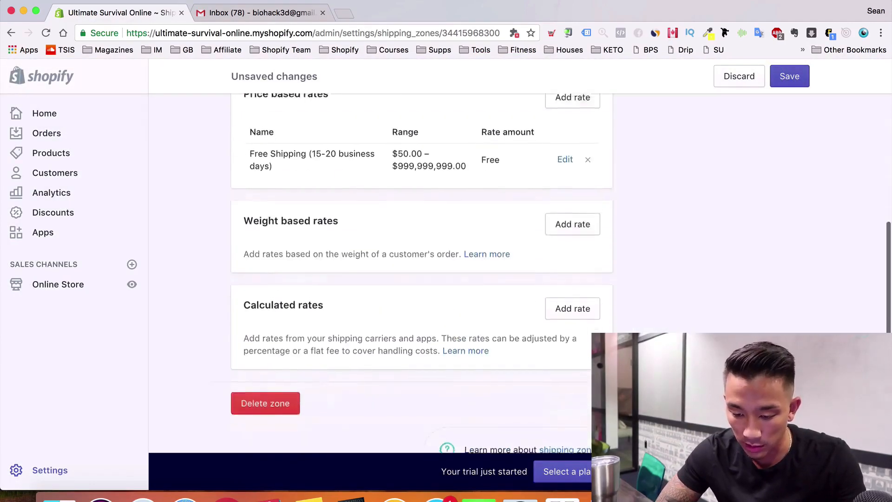
scroll(611, 441, "up", 3)
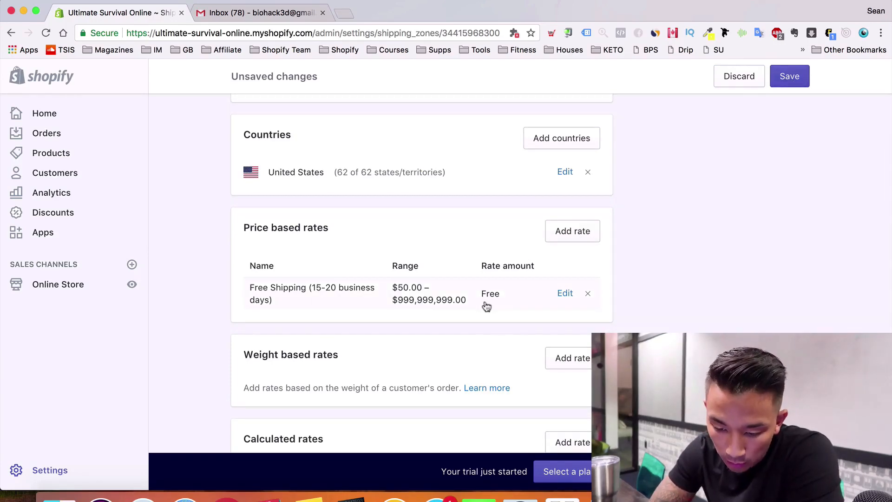
Add a $4.95 Standard Shipping price-based rate for orders $0.00–$49.99
left_click(583, 231)
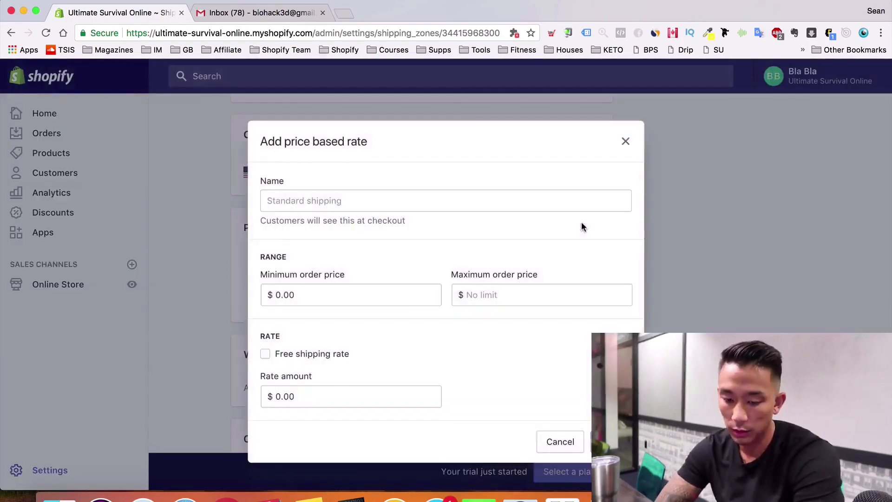
left_click(414, 200)
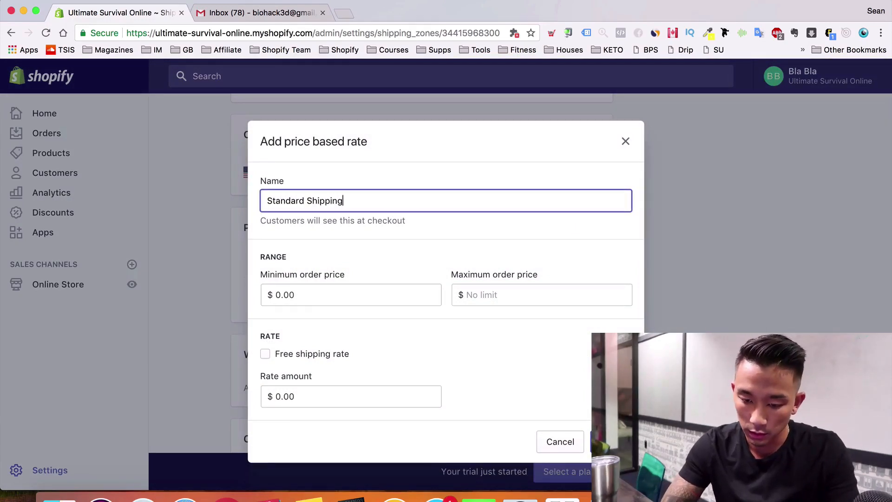
key("Tab")
key("Tab")
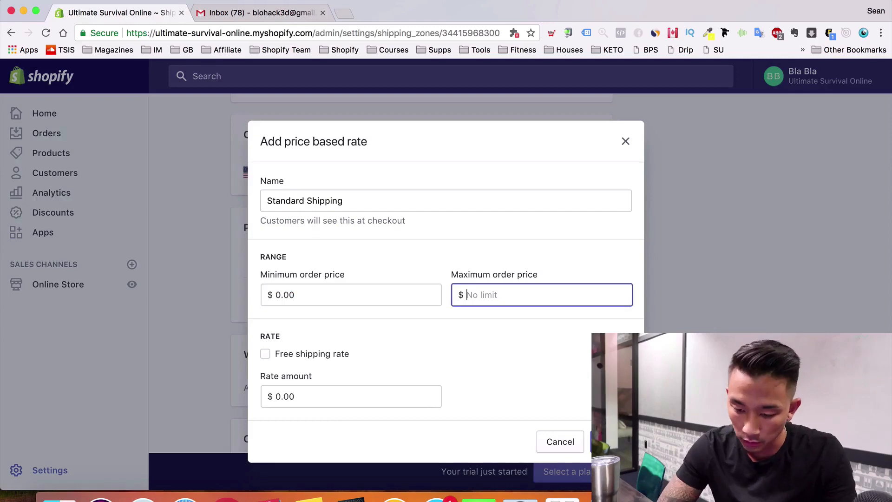
type("49.99")
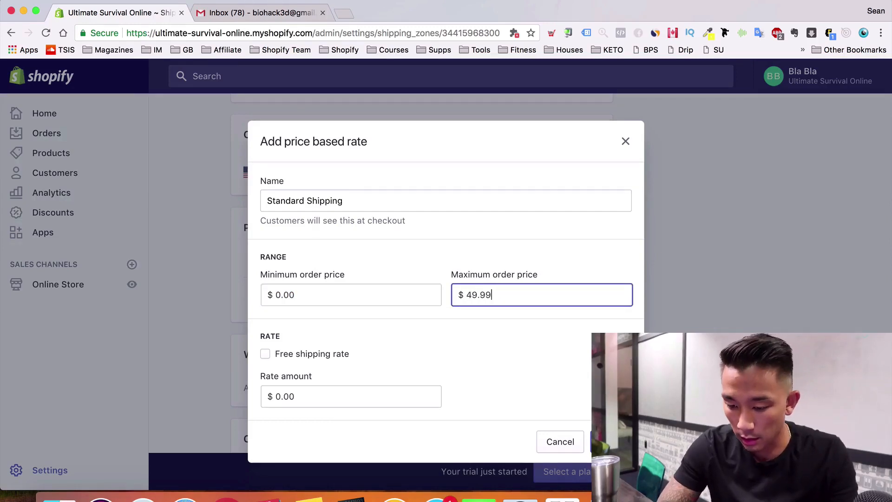
key("Tab")
left_click(324, 395)
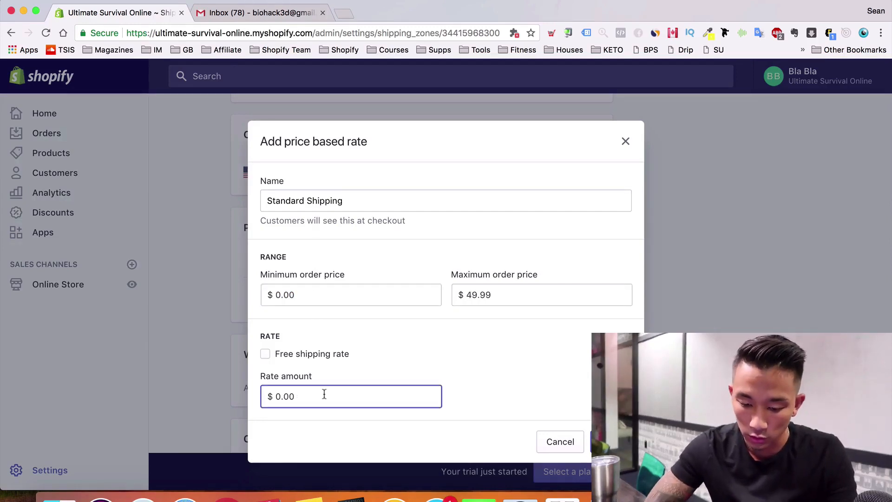
key("super+a")
type("4.95")
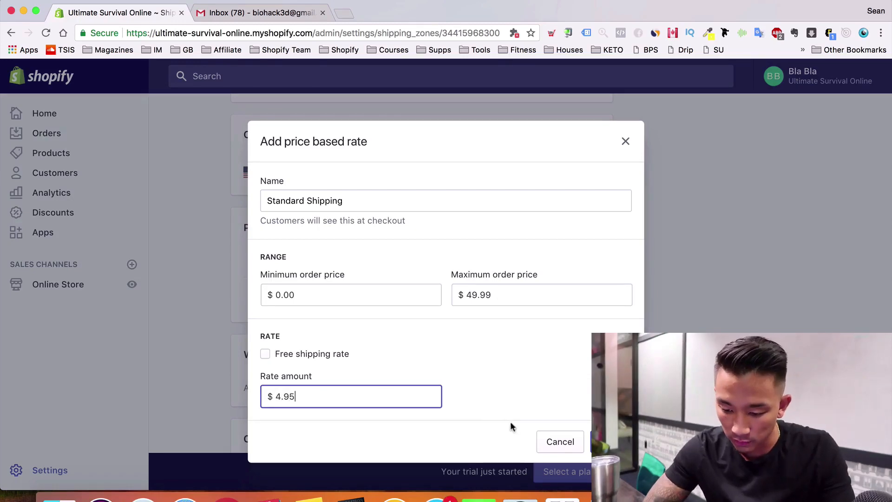
left_click(610, 441)
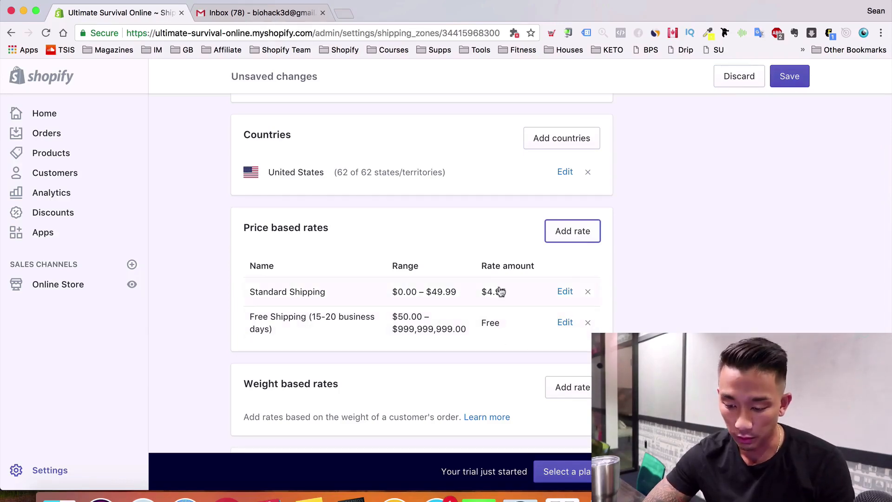
Rename the rate 'Standard Shipping (15-20 business days)' and save the Domestic zone
left_click(564, 291)
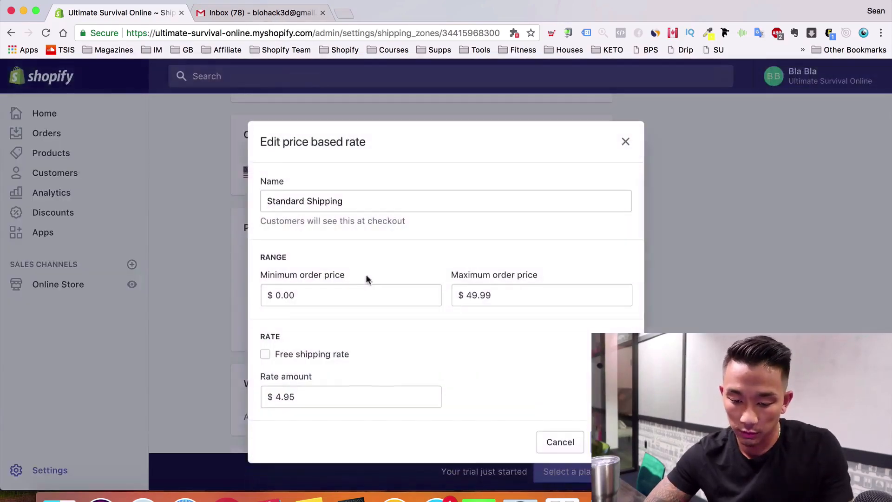
left_click(408, 201)
type("(15-2")
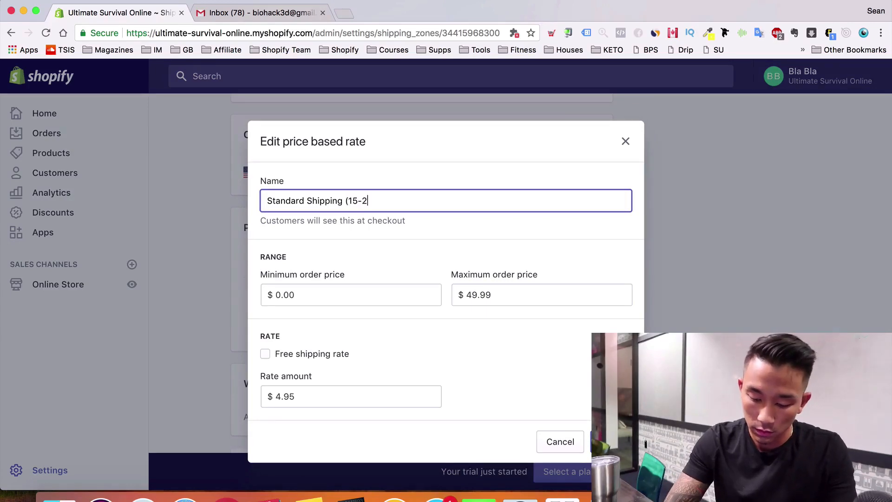
type("0 business days")
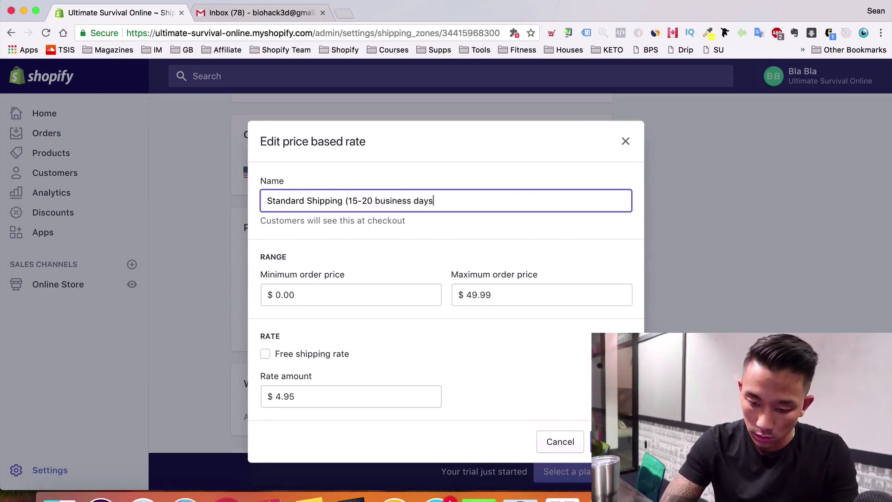
type(")")
key("Return")
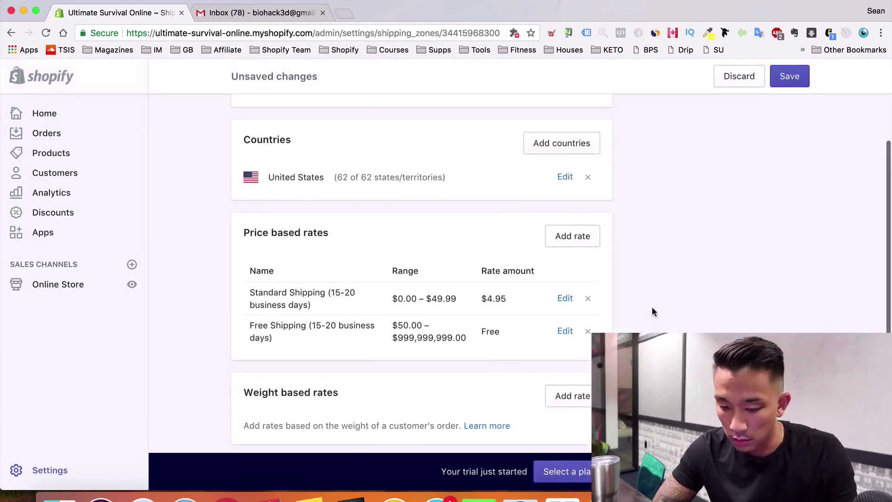
scroll(652, 307, "up", 1)
left_click(796, 85)
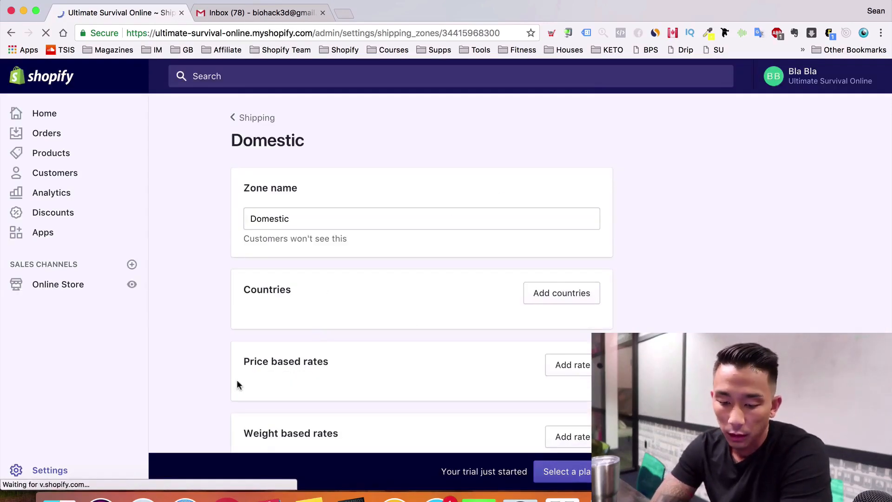
Set the Sample box package's empty weight to 0 lb
scroll(236, 379, "down", 5)
scroll(280, 337, "down", 1)
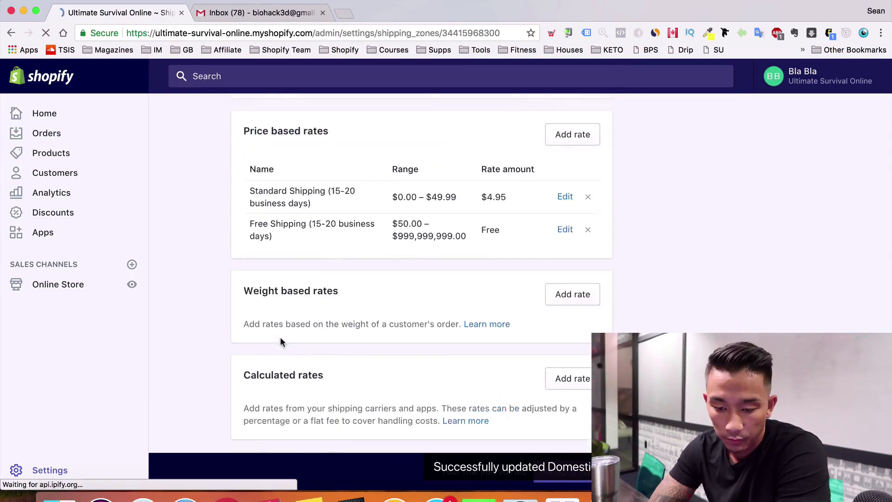
scroll(280, 338, "up", 4)
scroll(302, 106, "up", 1)
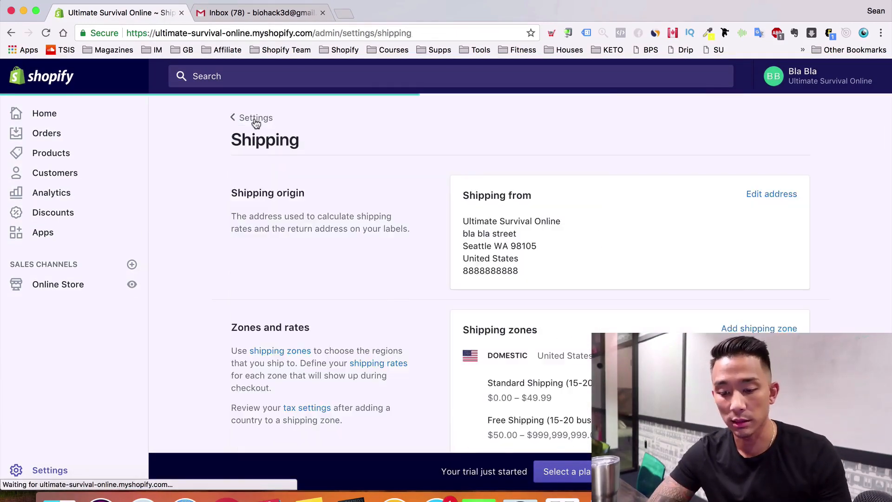
scroll(576, 304, "down", 3)
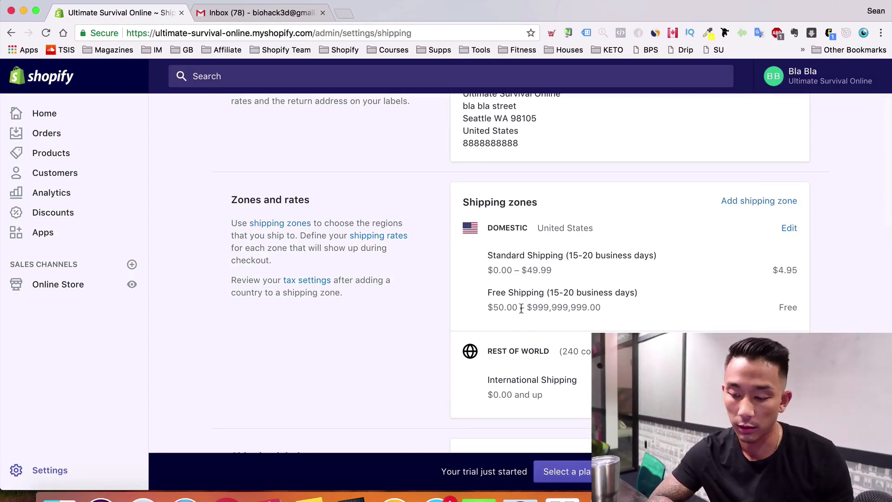
scroll(520, 278, "down", 3)
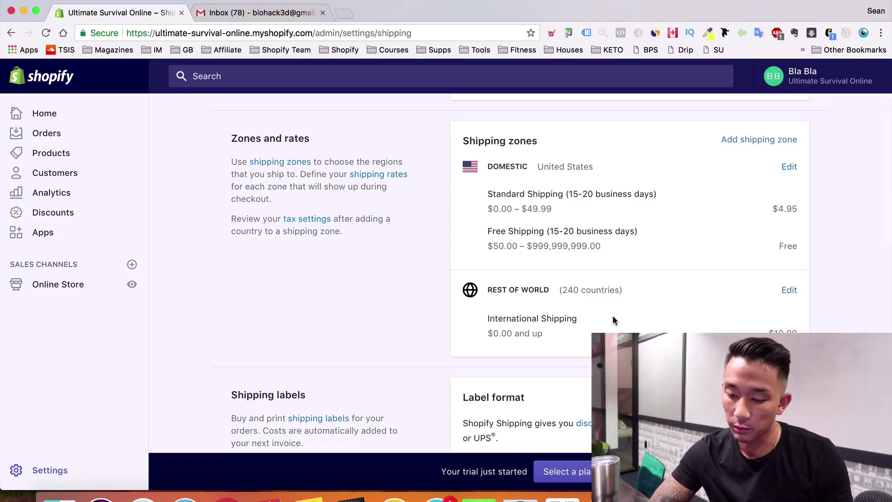
scroll(569, 319, "down", 10)
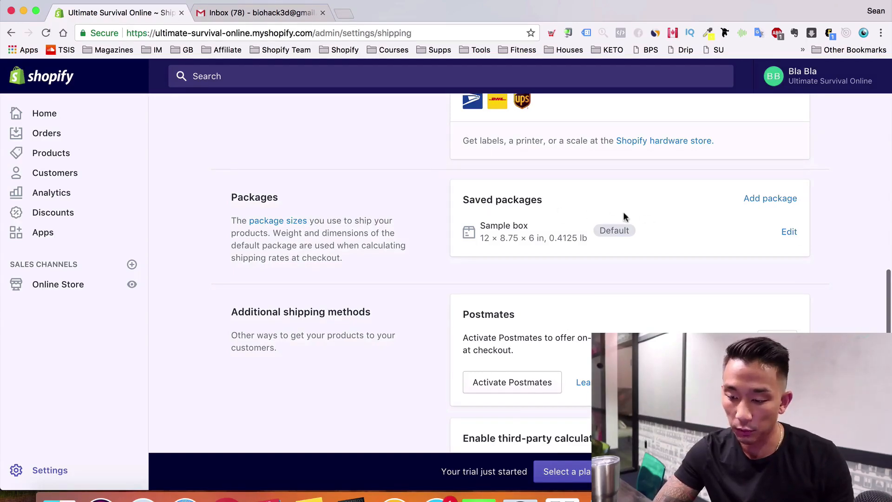
left_click(790, 233)
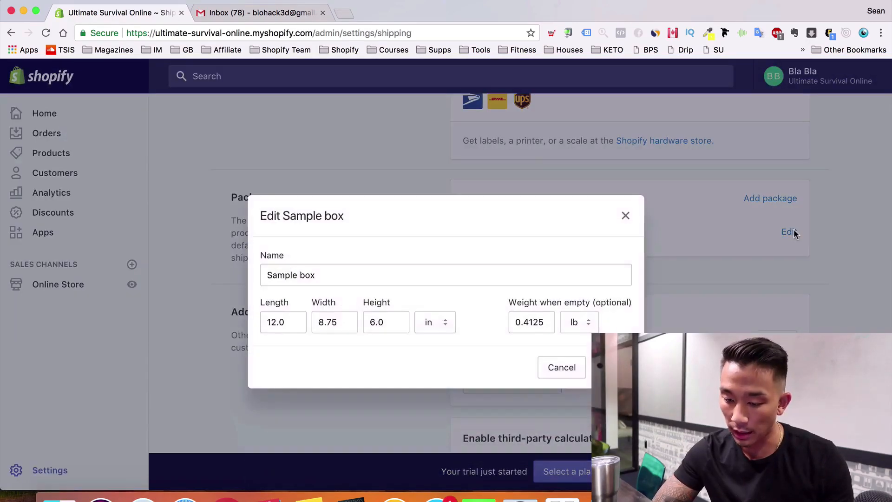
double_click(545, 321)
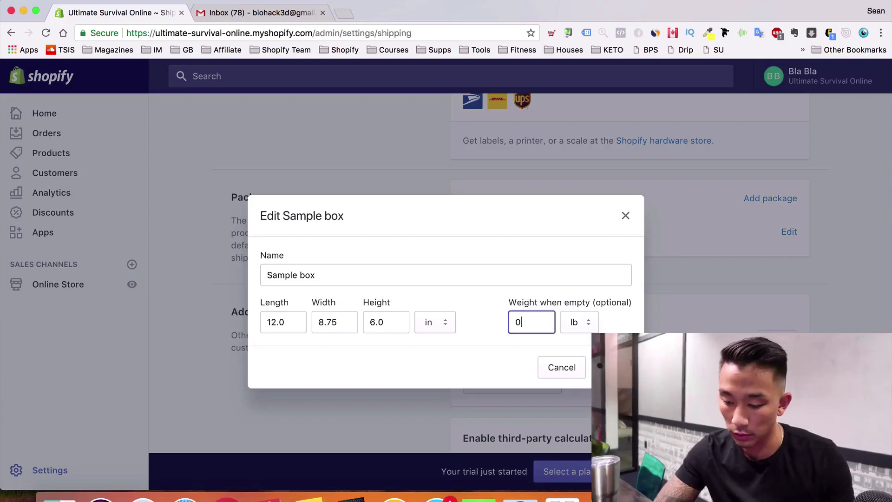
key("Return")
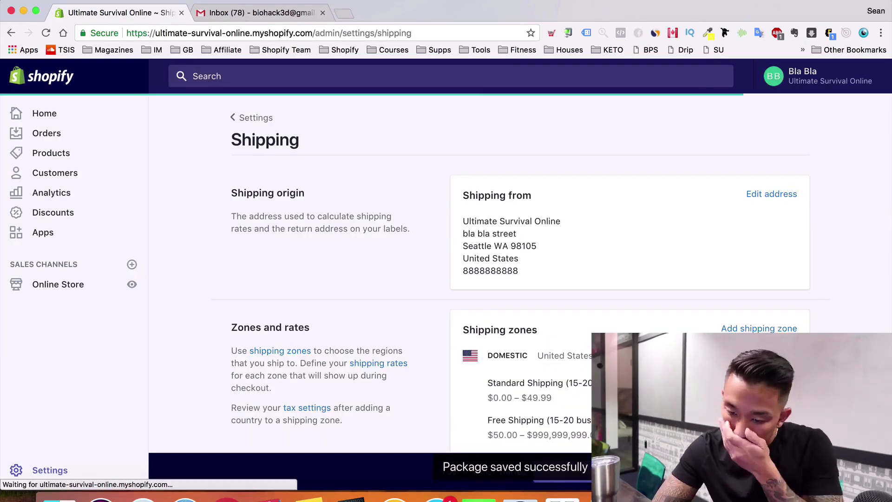
Review the Domestic and Rest of World rates, then return to the Settings overview
scroll(520, 288, "down", 3)
scroll(520, 288, "down", 5)
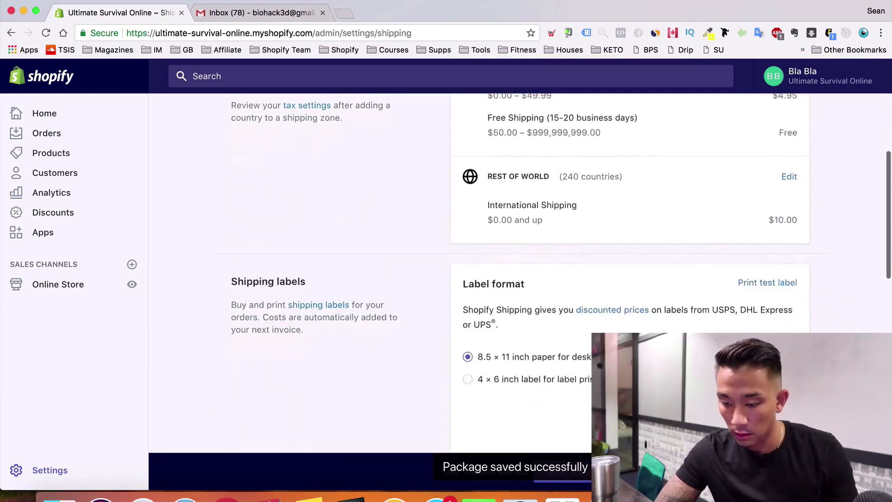
scroll(520, 287, "up", 5)
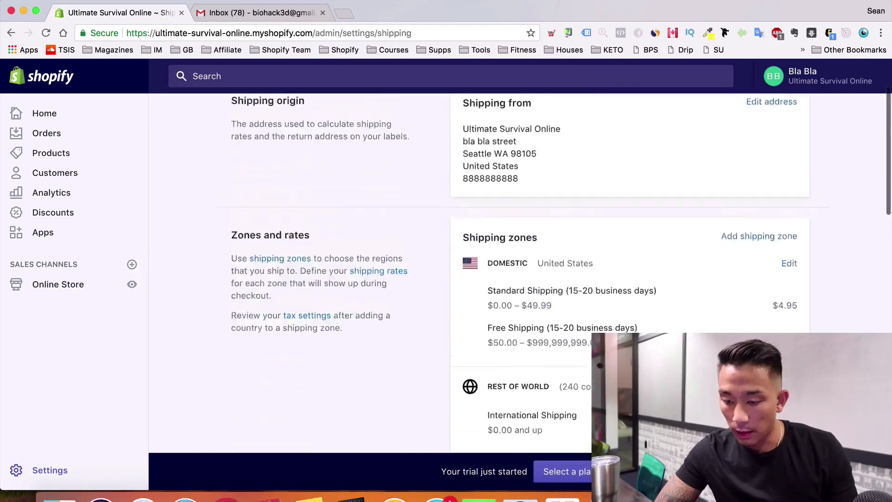
scroll(520, 288, "down", 1)
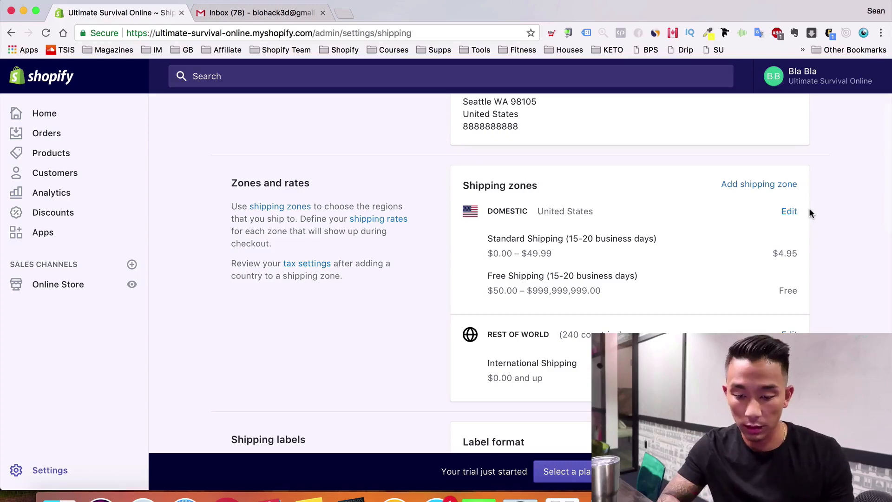
scroll(285, 292, "up", 3)
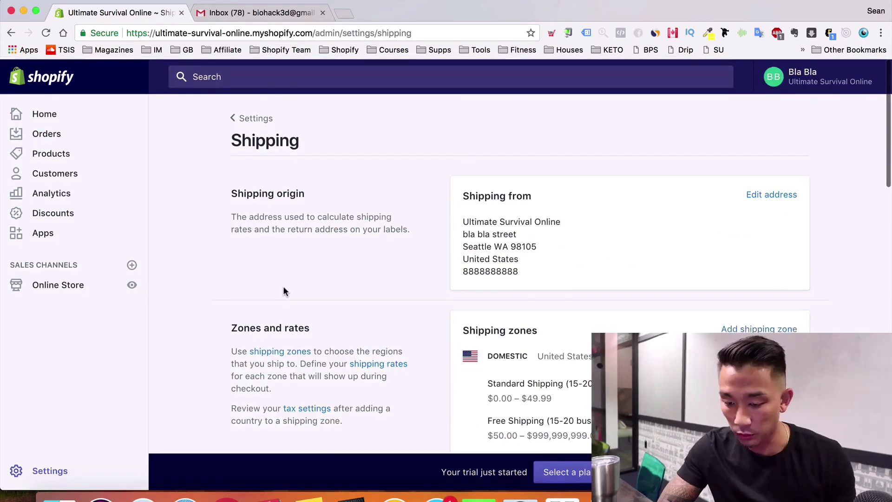
scroll(285, 292, "down", 3)
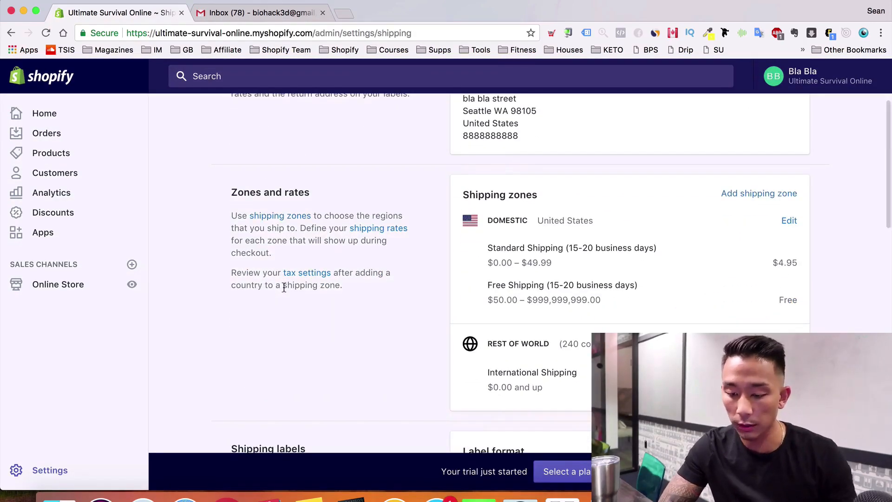
scroll(284, 288, "down", 2)
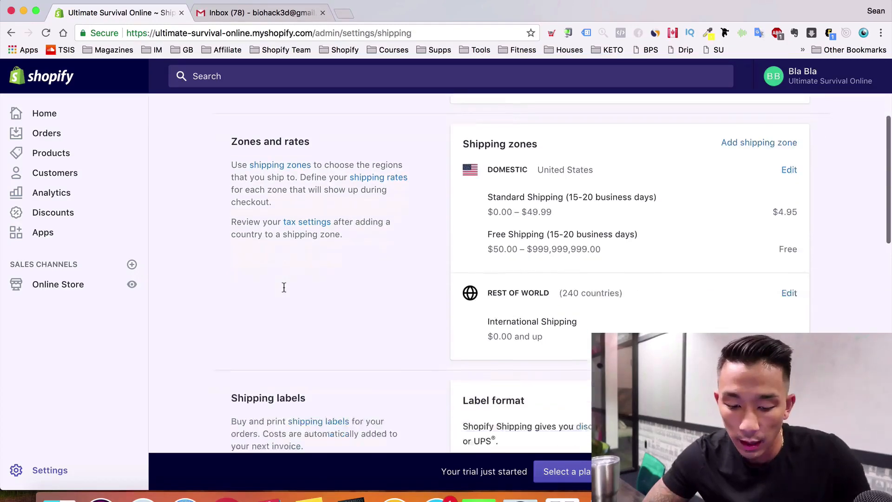
scroll(186, 142, "up", 5)
left_click(243, 116)
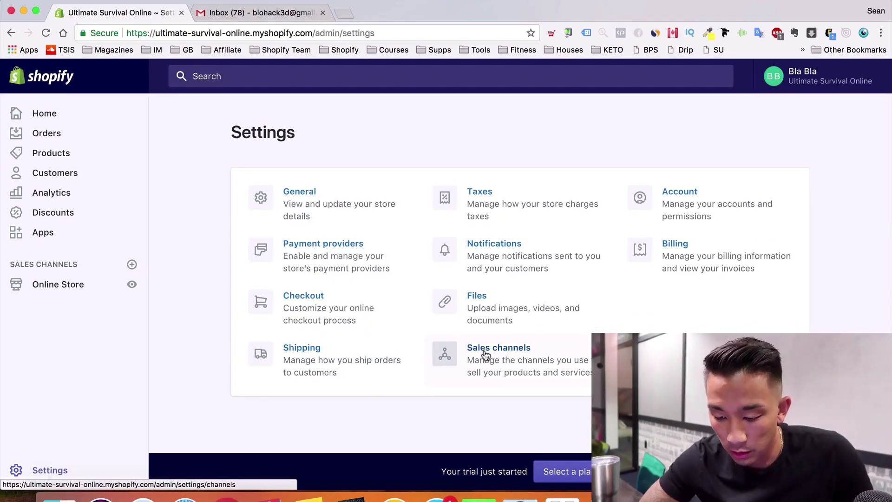
Go from Settings to the Online Store Themes page listing Debut as current theme
left_click(485, 352)
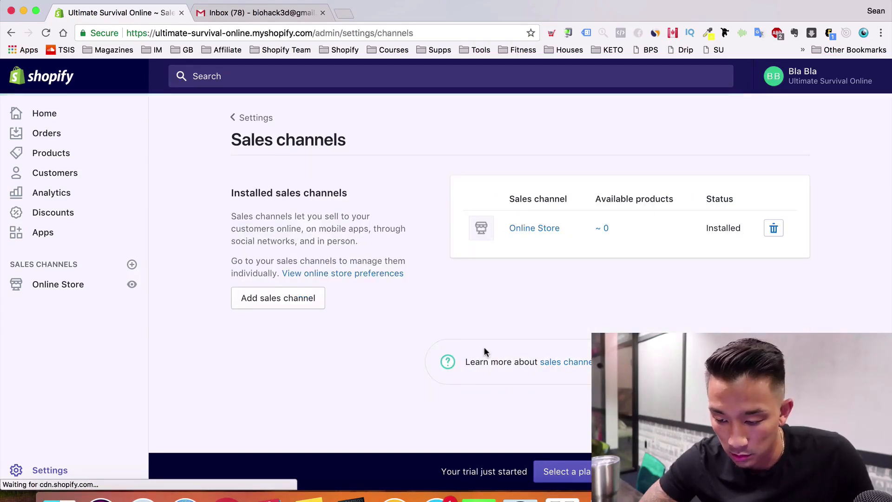
left_click(253, 118)
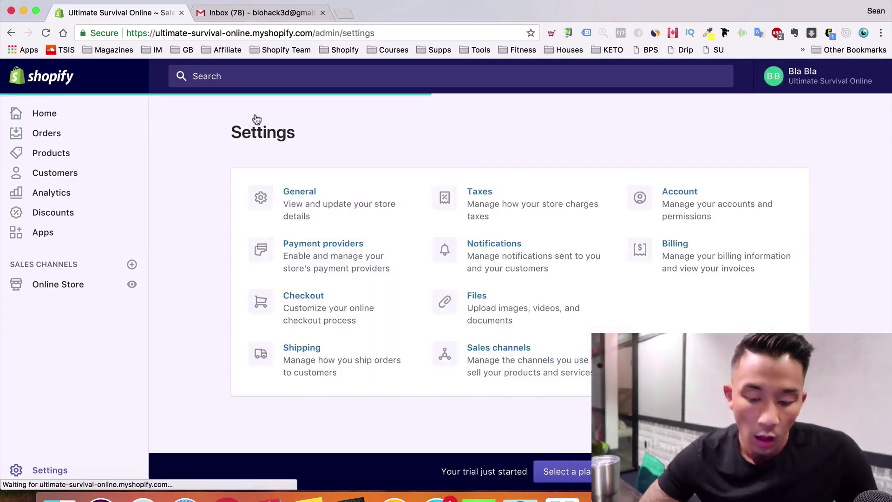
left_click(67, 284)
scroll(434, 185, "down", 5)
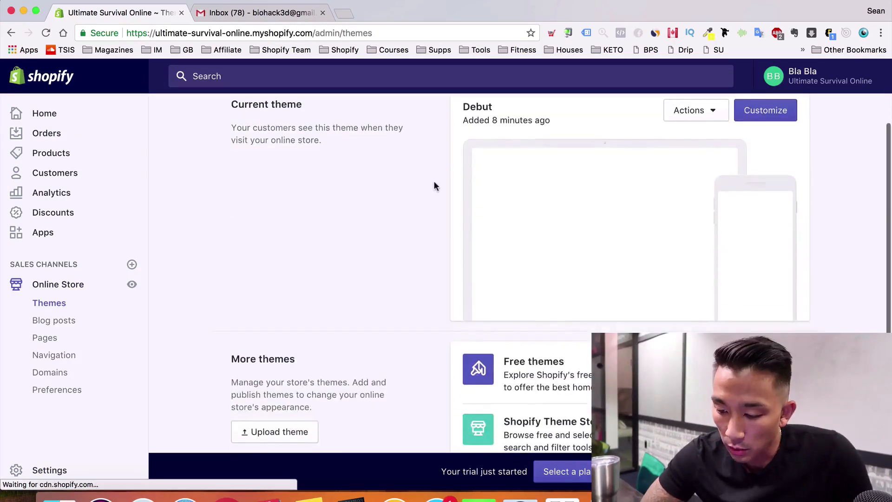
scroll(434, 185, "up", 5)
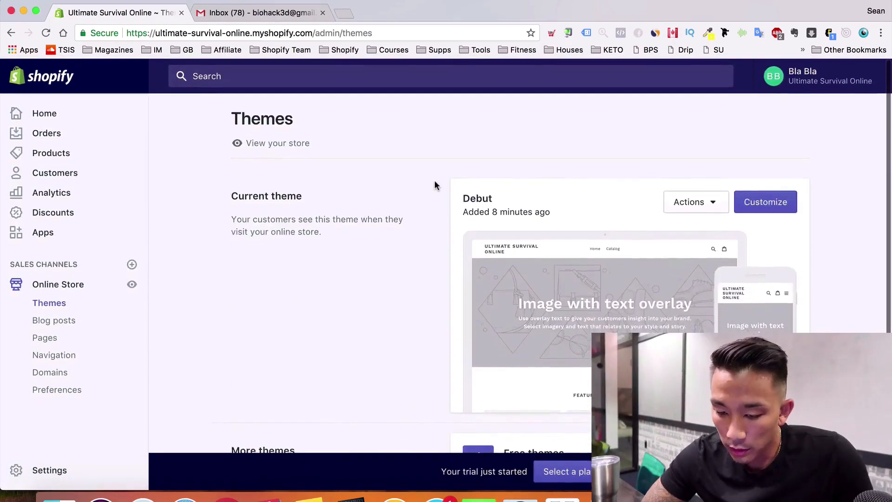
Look over the Debut theme's home page sections in the editor, then scroll the Themes page to More themes
left_click(762, 207)
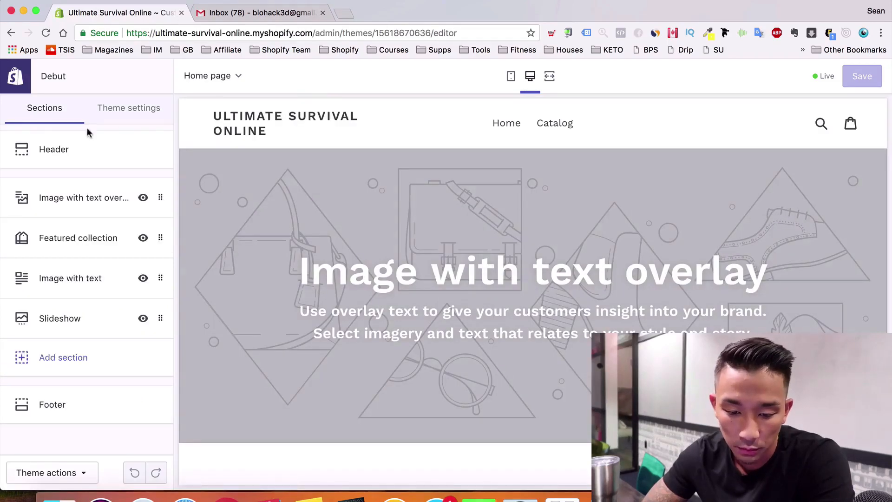
scroll(122, 117, "down", 2)
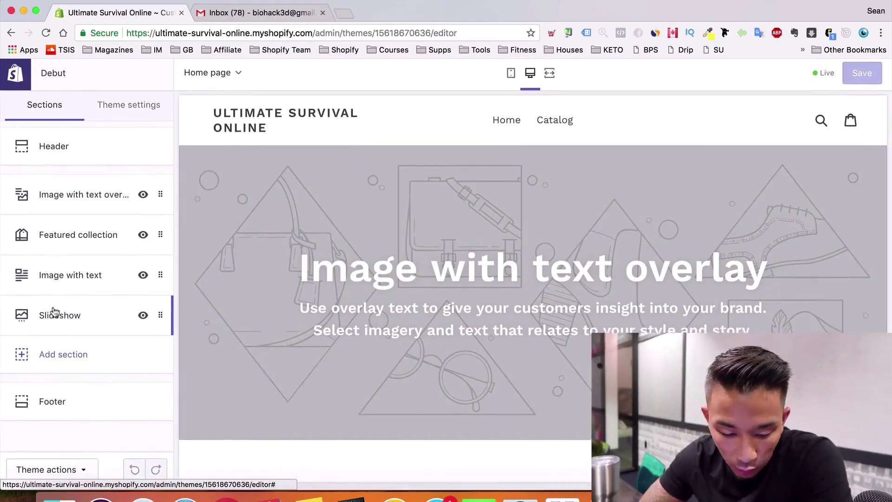
left_click(69, 476)
left_click(135, 442)
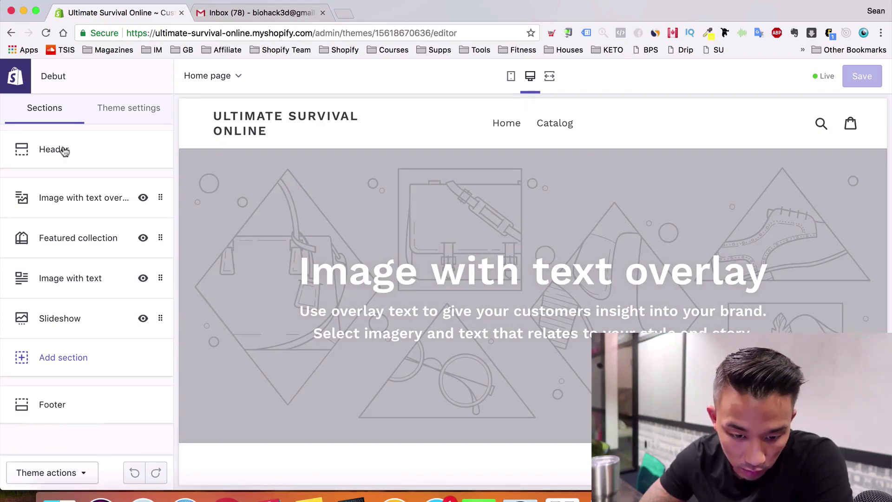
scroll(208, 86, "left", 5)
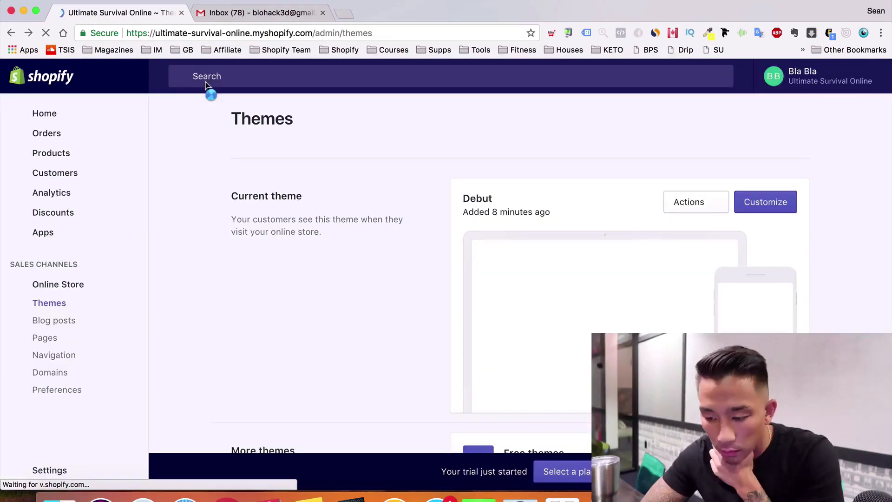
scroll(411, 270, "down", 5)
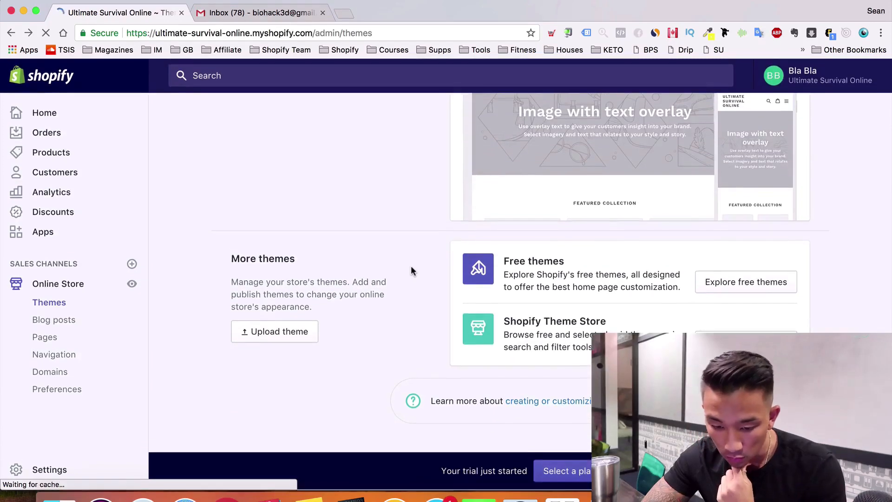
Open Minimal from the free themes gallery and preview its Vintage and Fashion styles
left_click(737, 281)
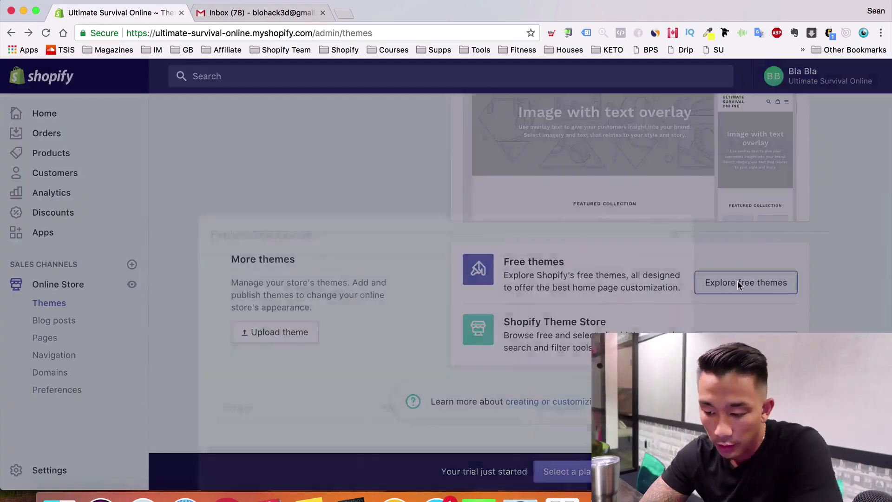
scroll(591, 188, "down", 6)
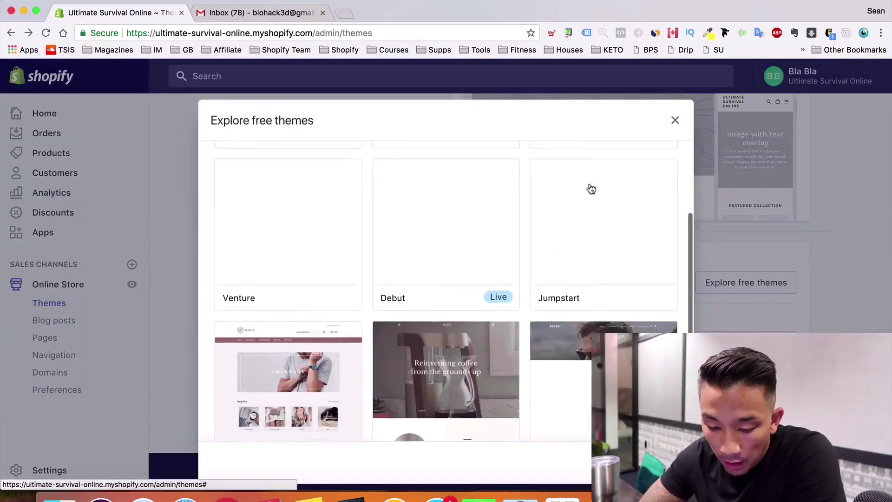
scroll(591, 188, "down", 2)
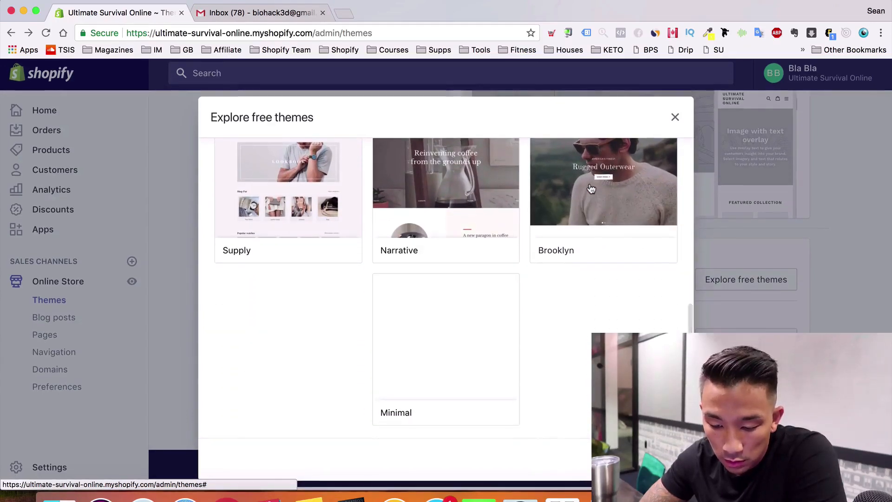
left_click(483, 329)
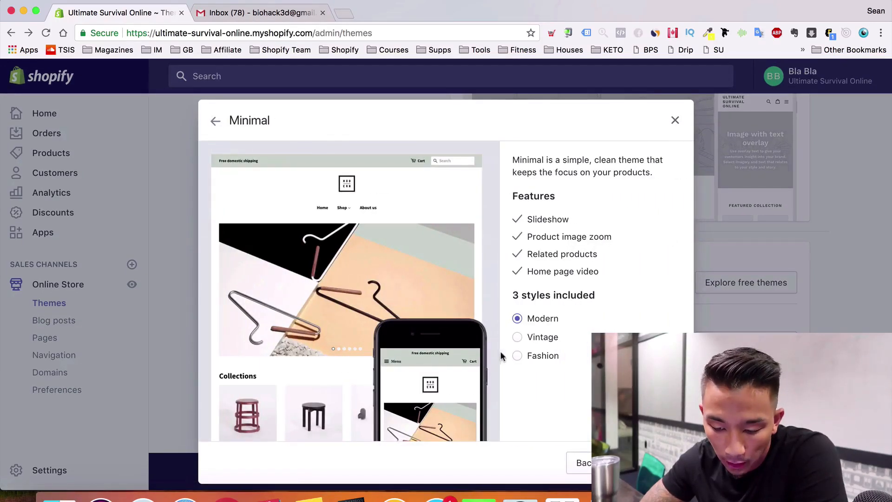
left_click(520, 337)
left_click(534, 356)
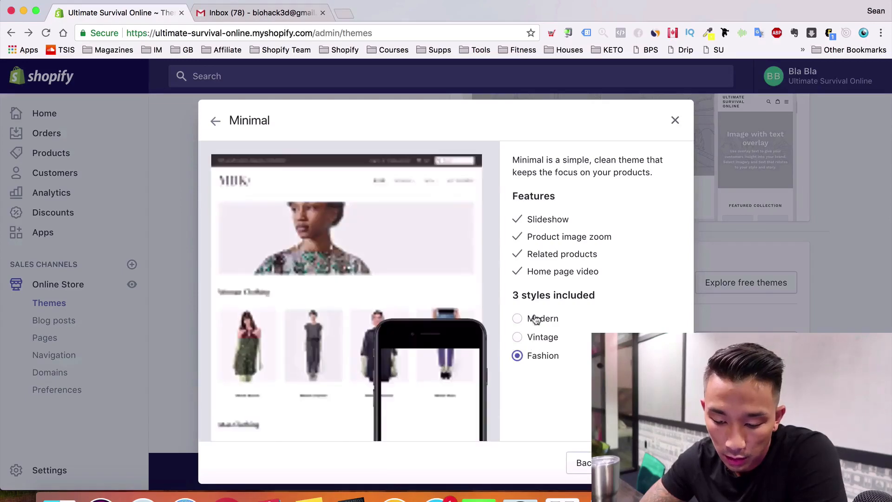
left_click(536, 319)
scroll(534, 319, "down", 3)
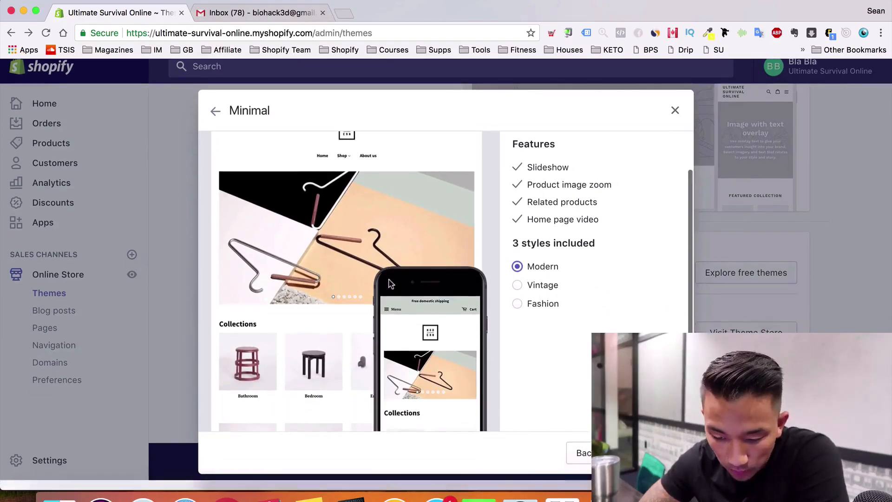
scroll(390, 283, "up", 1)
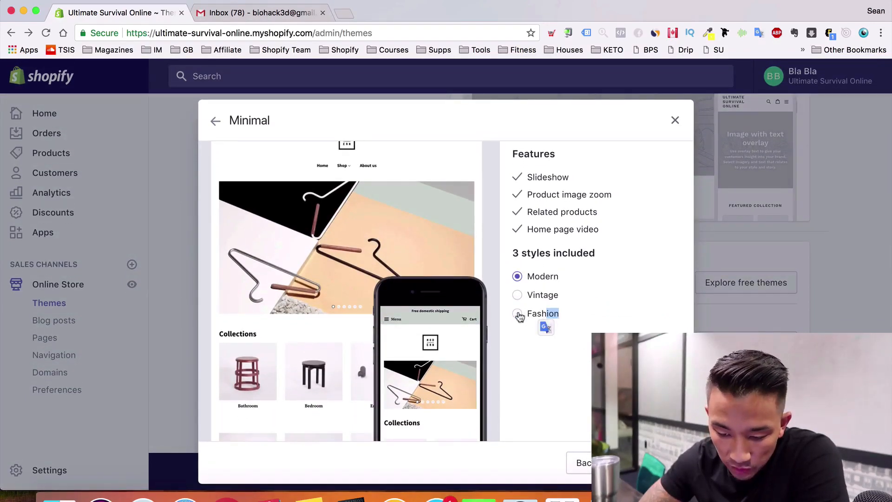
Compare the Fashion and Vintage styles again, then add Minimal in its Modern style
left_click(517, 314)
scroll(522, 325, "up", 3)
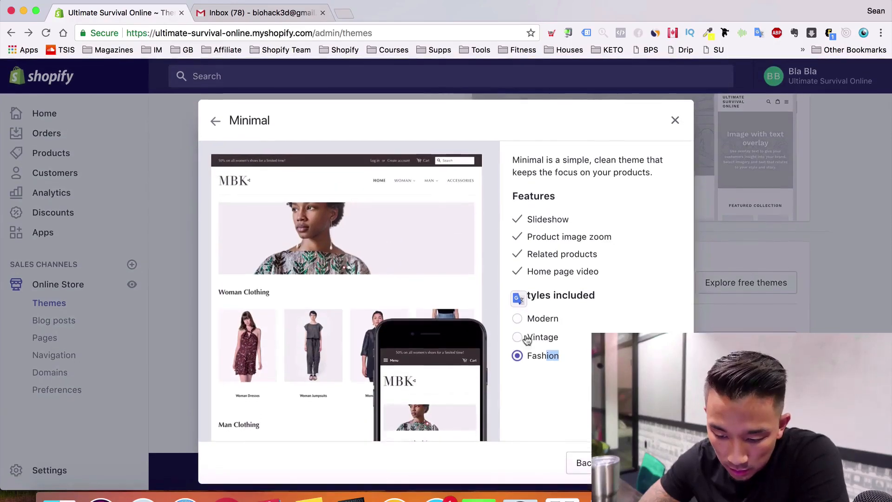
left_click(528, 339)
scroll(392, 321, "down", 3)
scroll(392, 320, "up", 3)
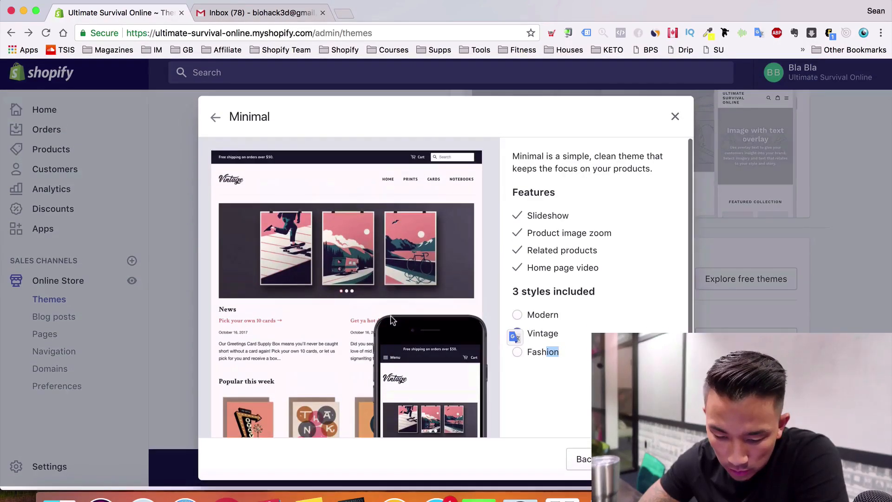
left_click(518, 356)
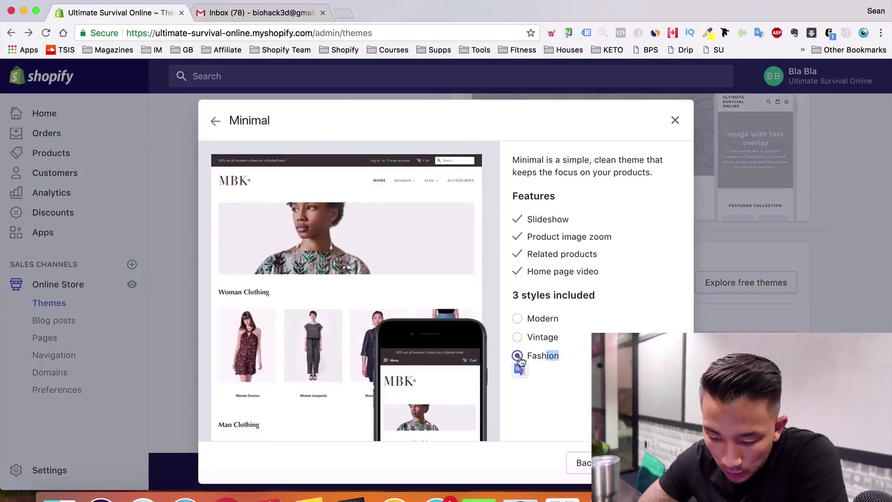
left_click(517, 319)
scroll(455, 290, "down", 3)
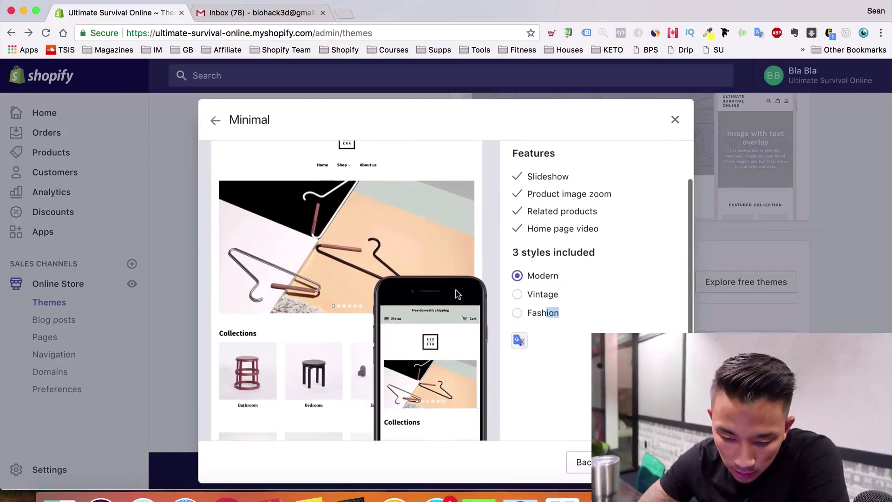
scroll(457, 294, "up", 3)
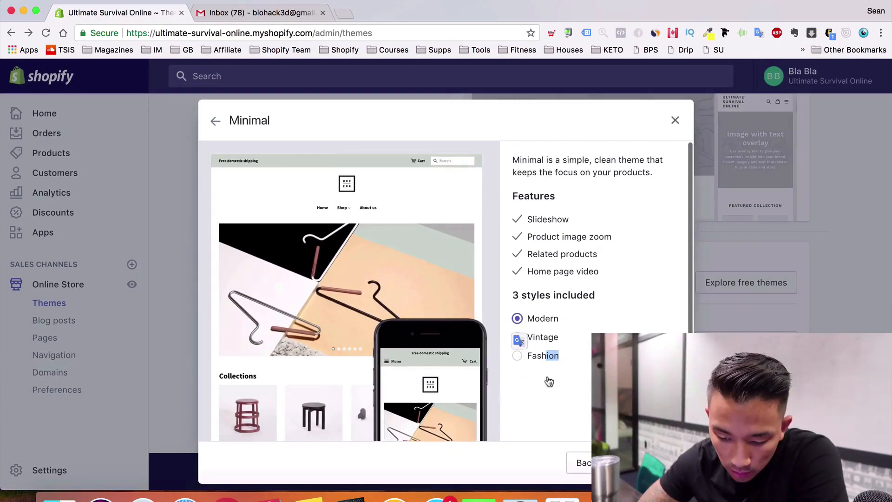
left_click(645, 462)
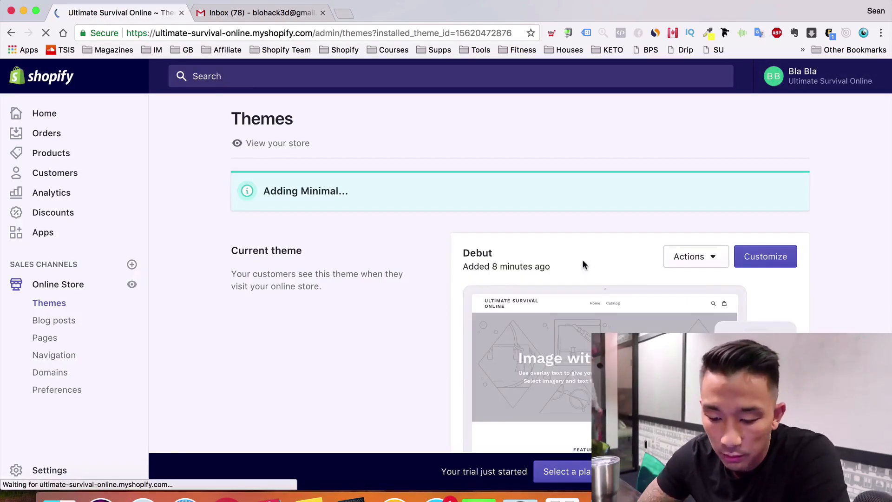
Open the newly added Minimal theme in the theme editor
scroll(584, 265, "down", 3)
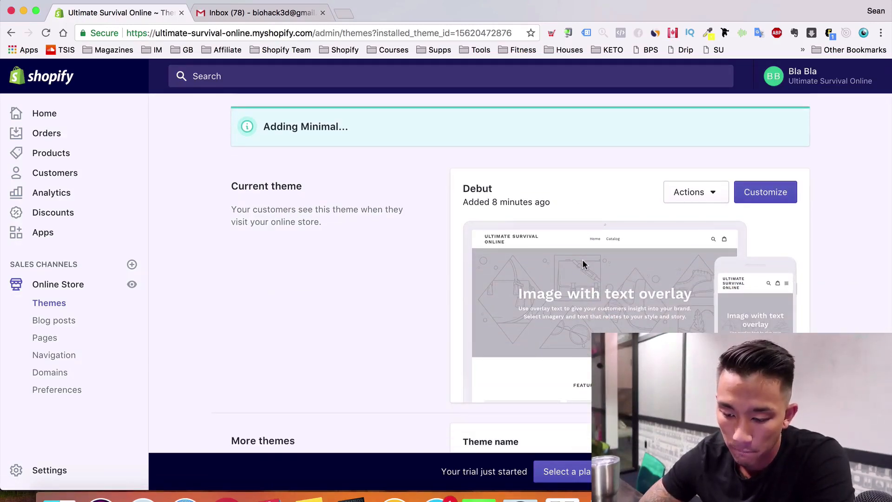
scroll(584, 264, "up", 3)
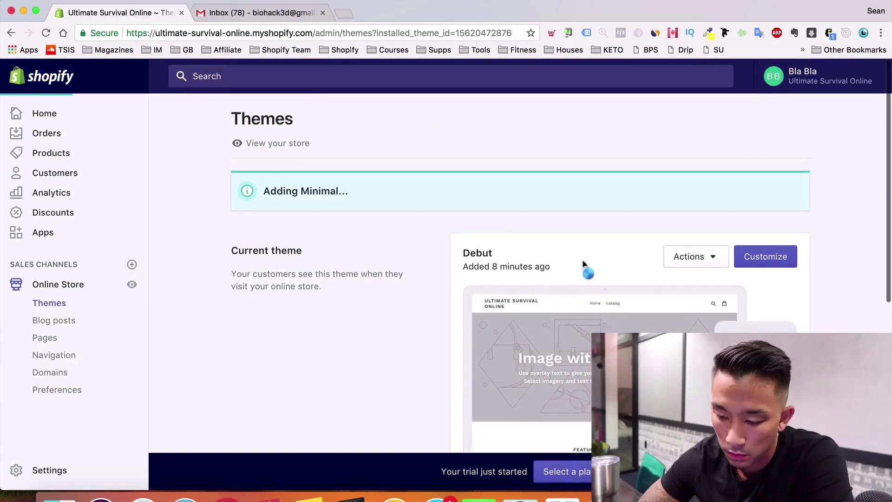
scroll(582, 264, "down", 1)
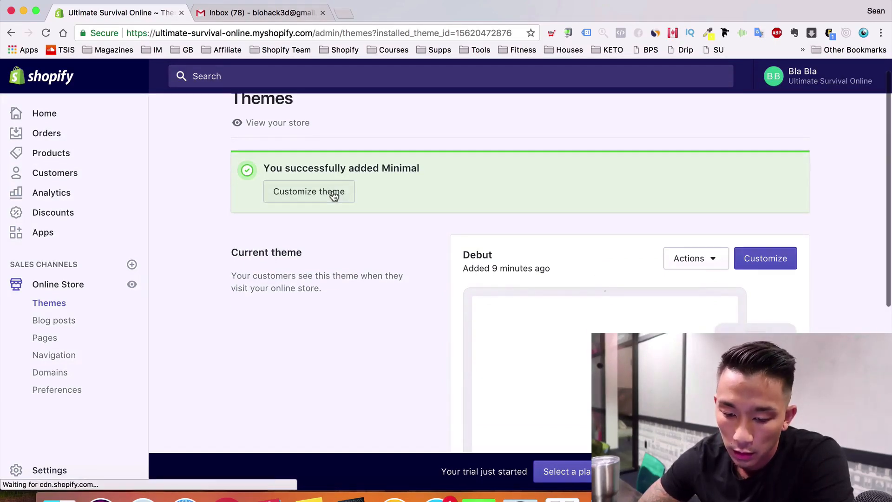
left_click(334, 195)
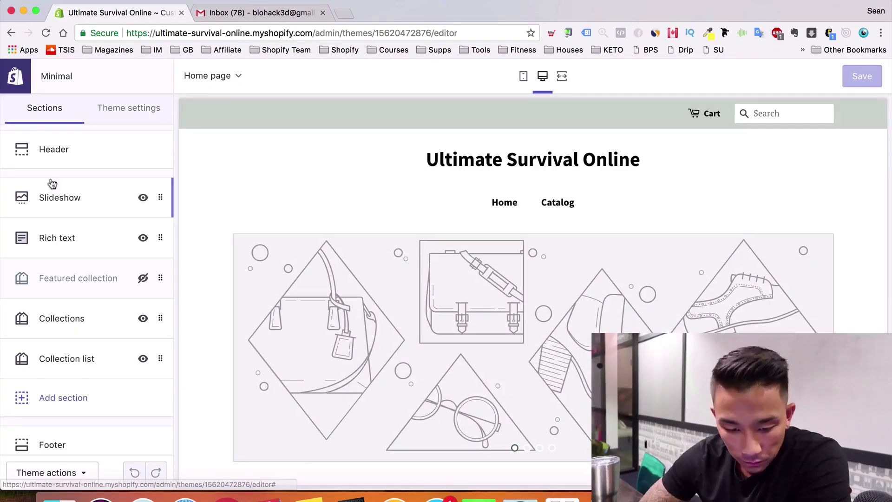
Switch to the email inbox tab and select the address bar
scroll(362, 285, "down", 3)
scroll(362, 285, "up", 4)
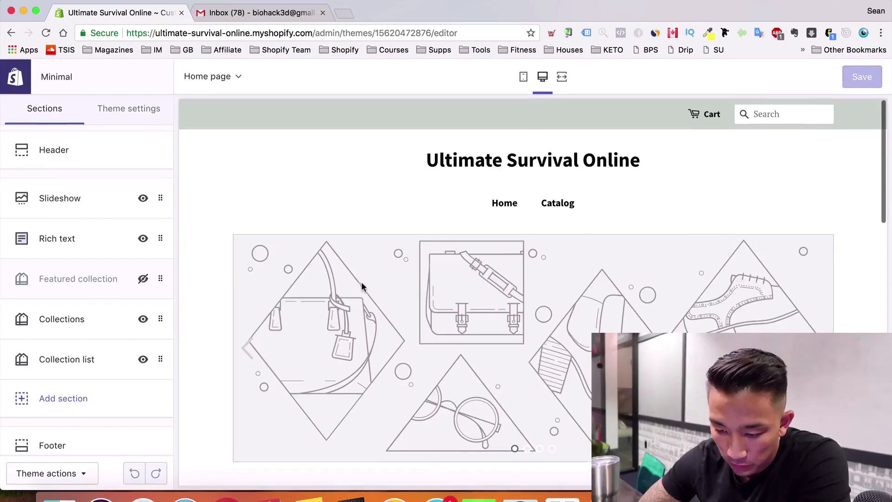
left_click(249, 34)
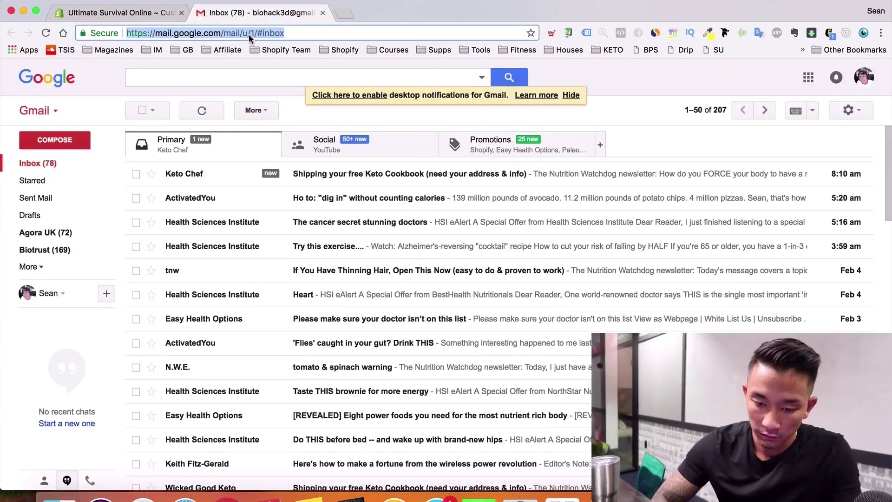
Go to pixabay.com and search for 'survival' images
type("pixabay.co")
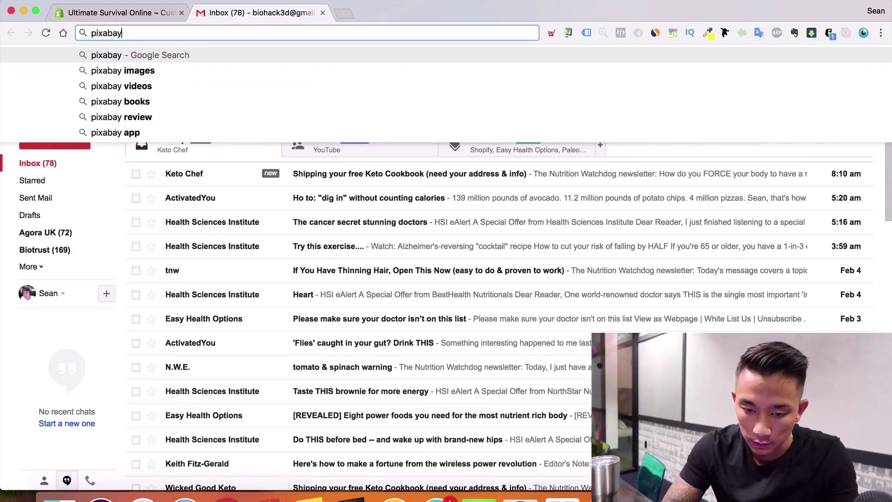
type("m")
key("Return")
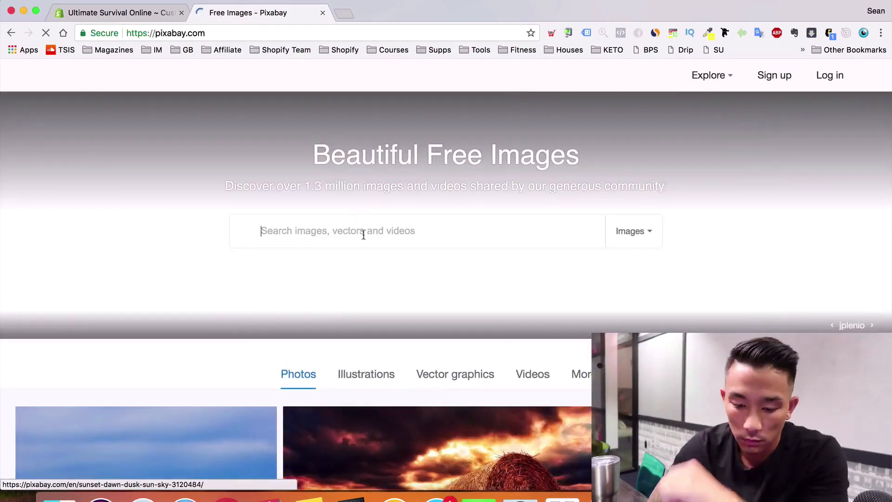
type("survival")
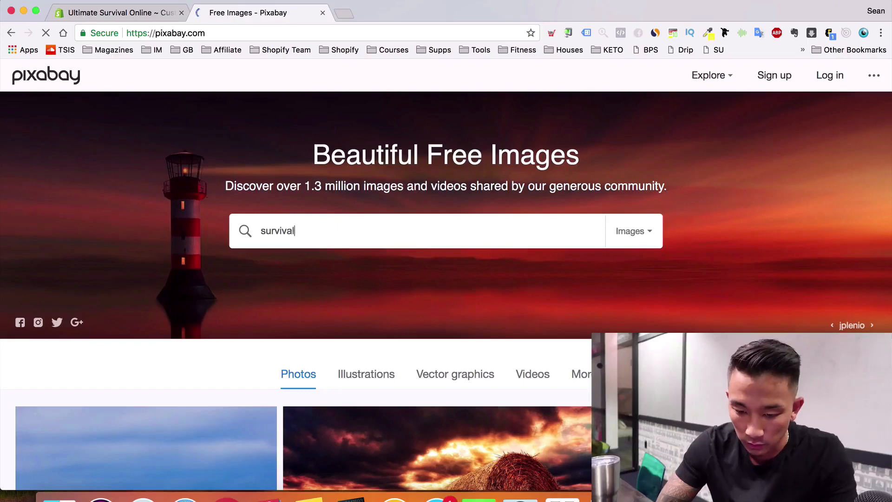
key("Return")
scroll(302, 200, "down", 2)
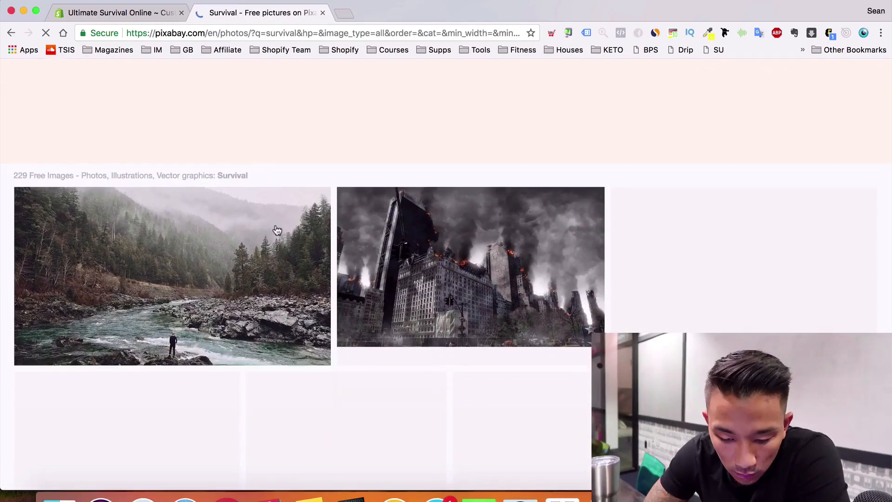
scroll(248, 318, "down", 1)
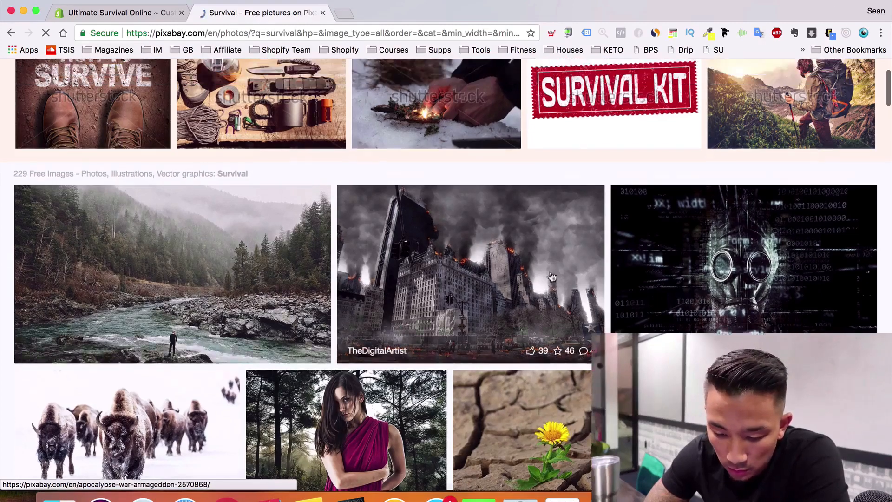
scroll(297, 274, "left", 5)
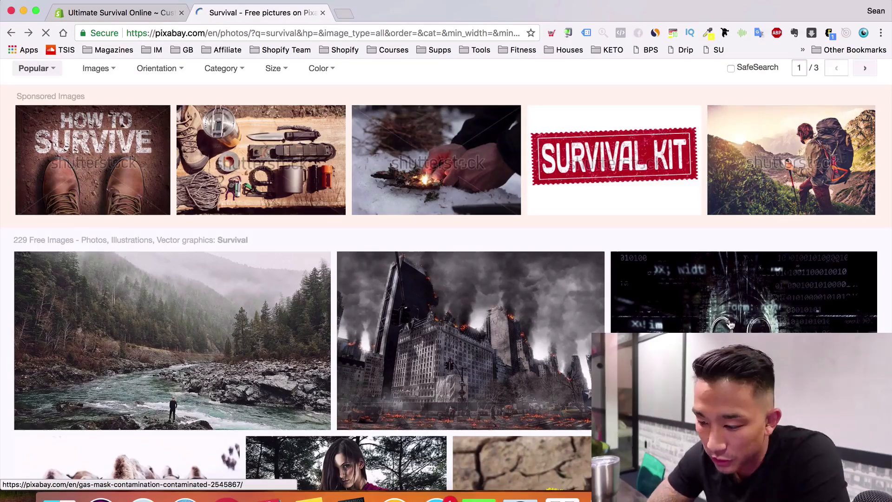
Download the Gas Mask photo in a chosen size after passing the captcha
left_click(731, 324)
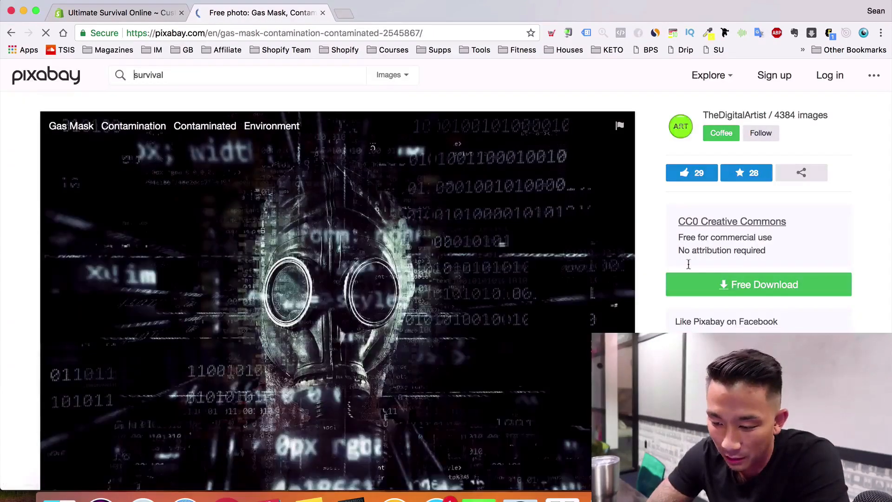
left_click(750, 286)
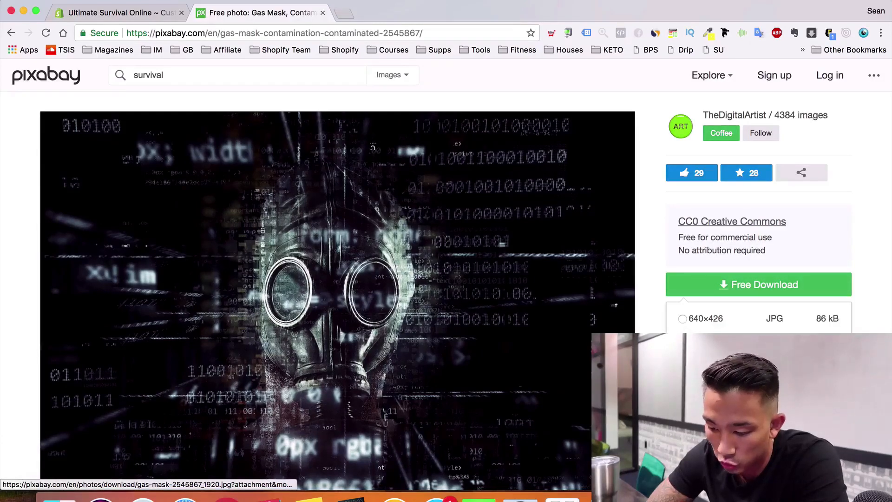
left_click(706, 403)
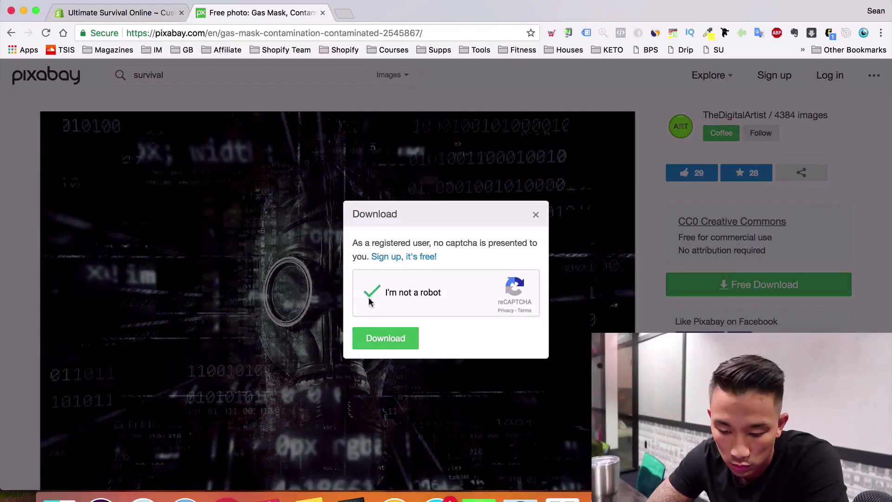
left_click(370, 338)
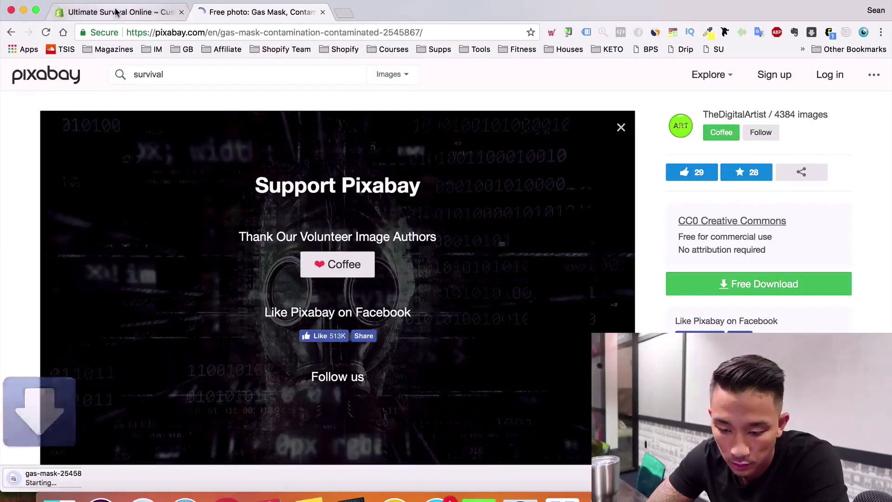
Back in the Minimal editor, upload the gas-mask JPG through the header's image picker
left_click(116, 12)
scroll(464, 280, "down", 3)
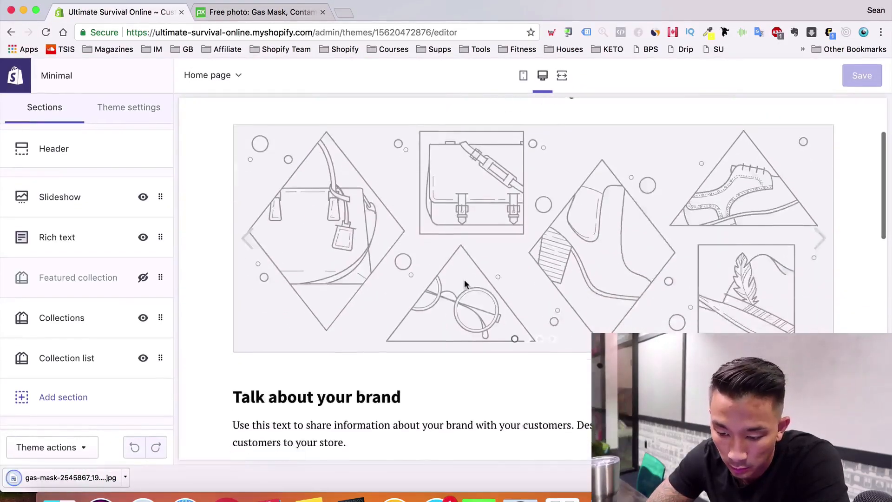
left_click(92, 200)
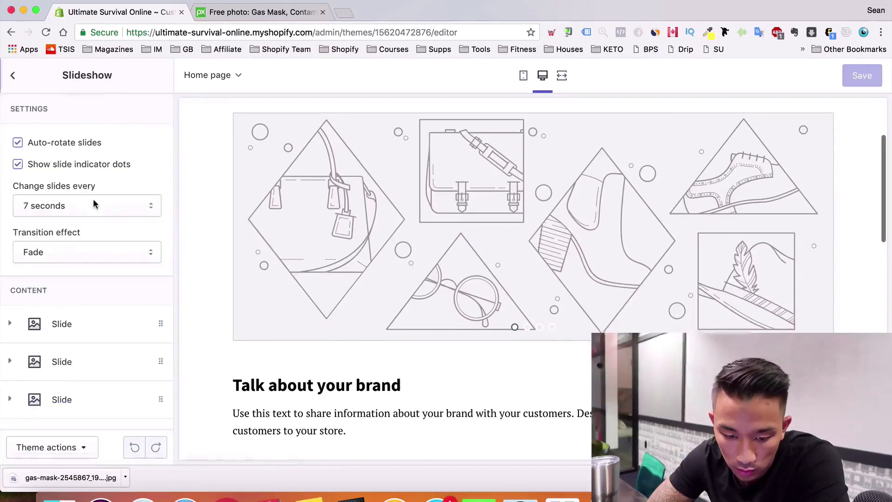
left_click(13, 76)
left_click(66, 153)
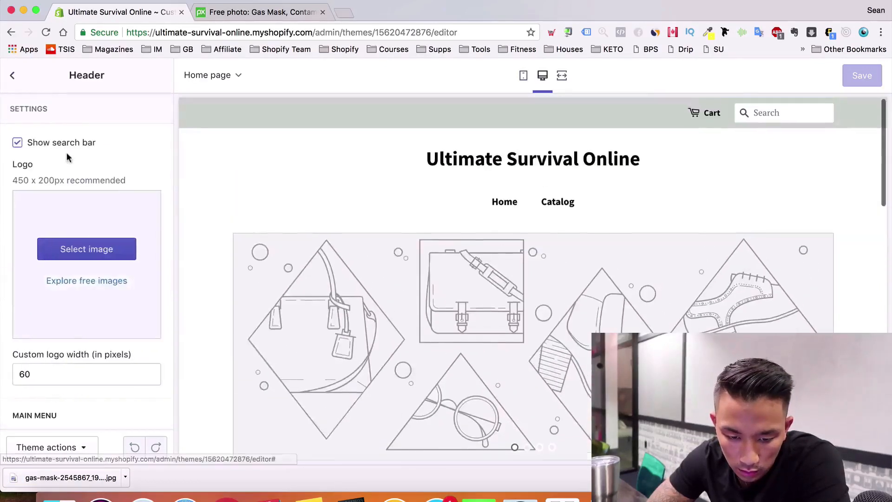
left_click(96, 251)
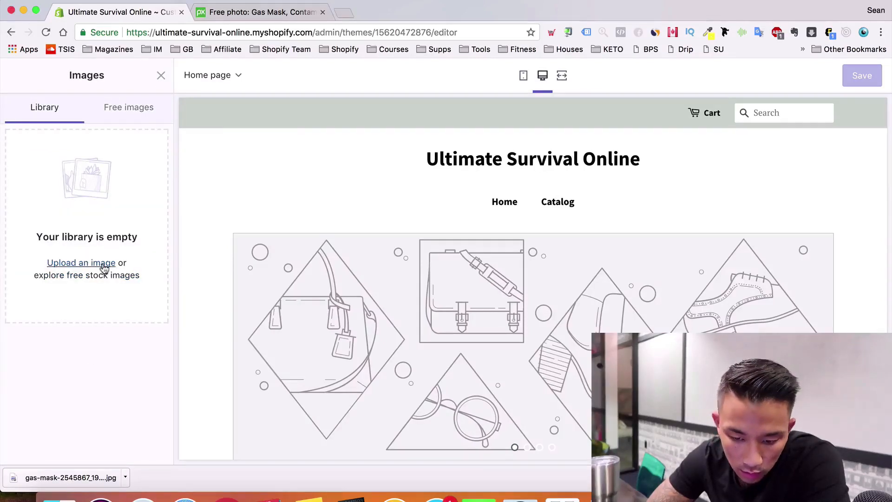
left_click(104, 268)
left_click(391, 106)
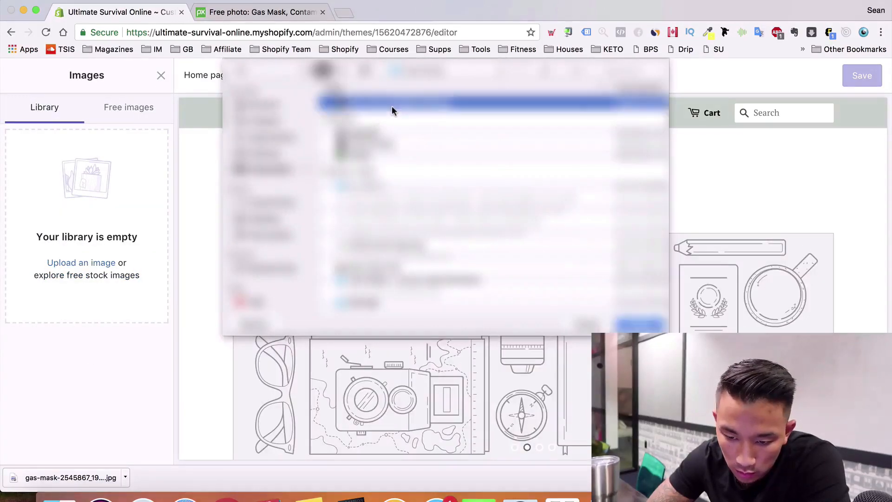
left_click(646, 326)
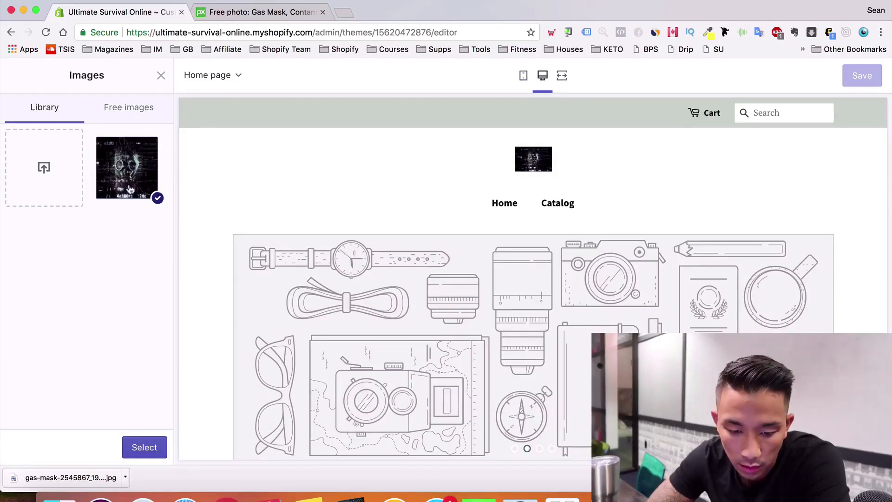
Cancel a second upload and close the image library, leaving the header without a logo
left_click(67, 161)
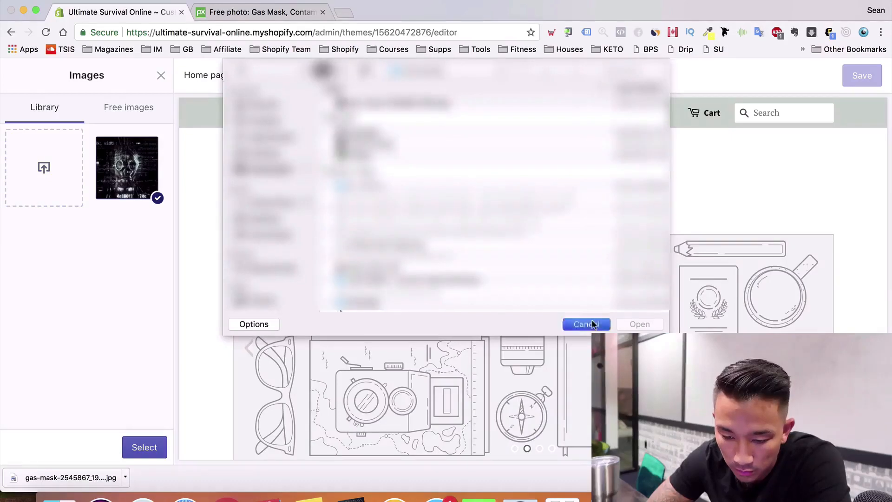
left_click(586, 324)
left_click(161, 77)
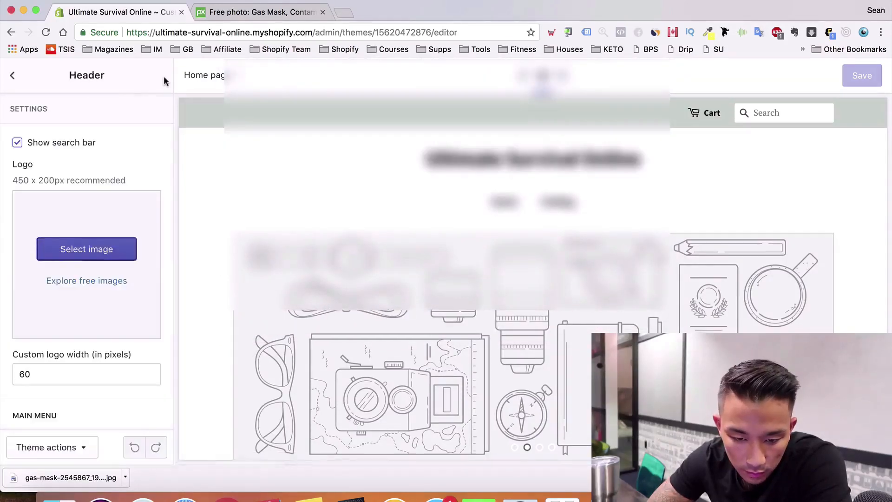
scroll(48, 243, "down", 5)
scroll(48, 243, "down", 5)
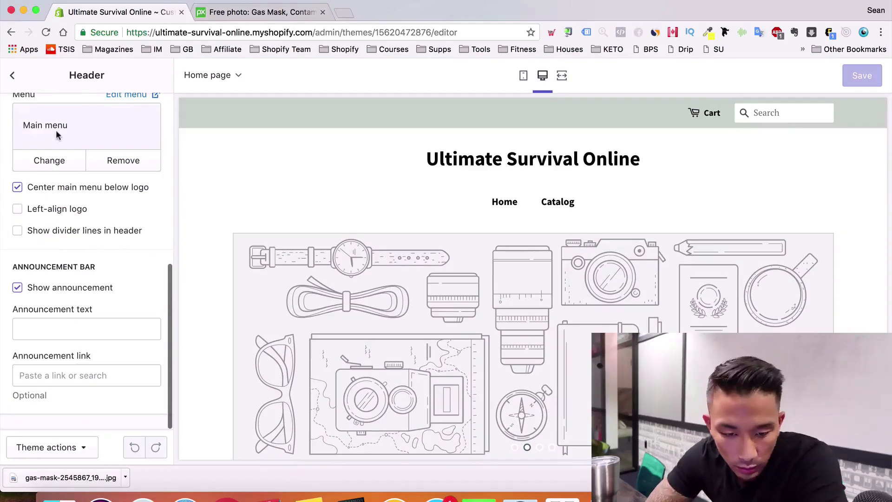
left_click(13, 77)
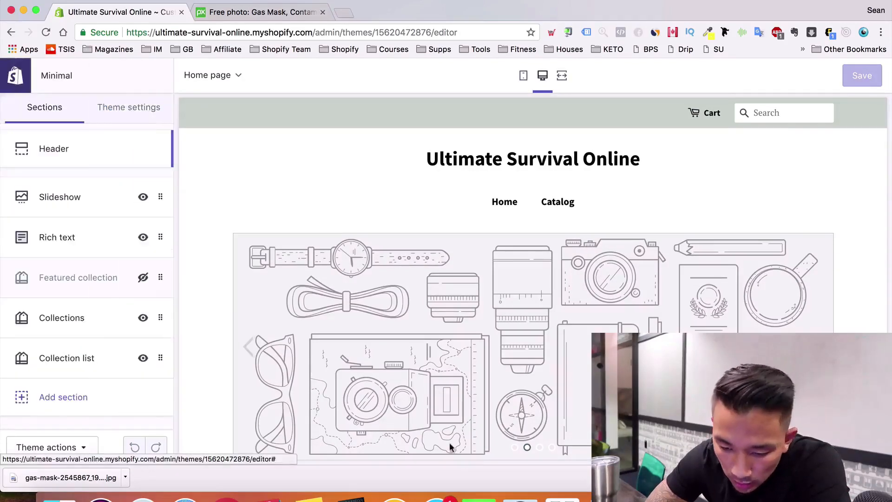
left_click(65, 206)
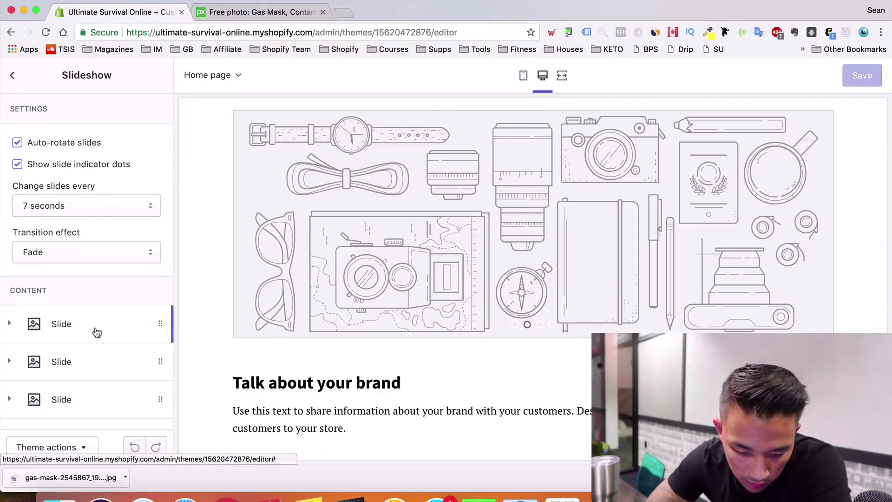
left_click(162, 360)
scroll(162, 363, "down", 8)
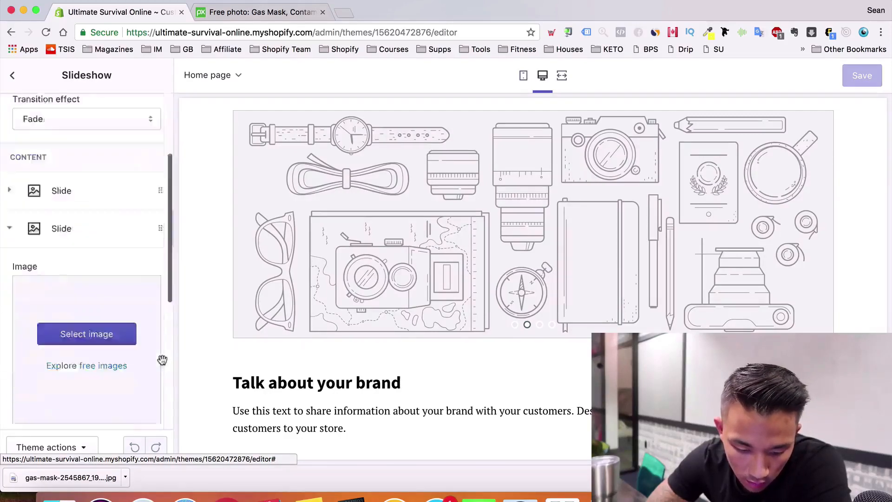
scroll(160, 363, "down", 3)
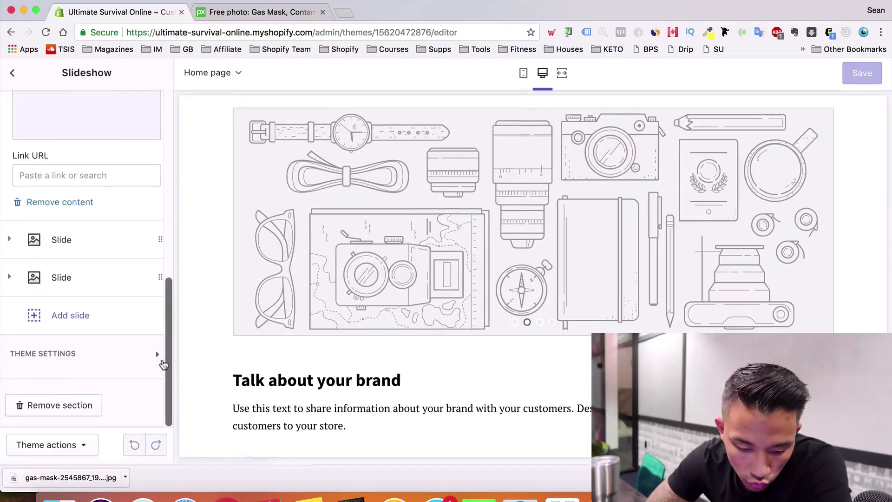
left_click(85, 406)
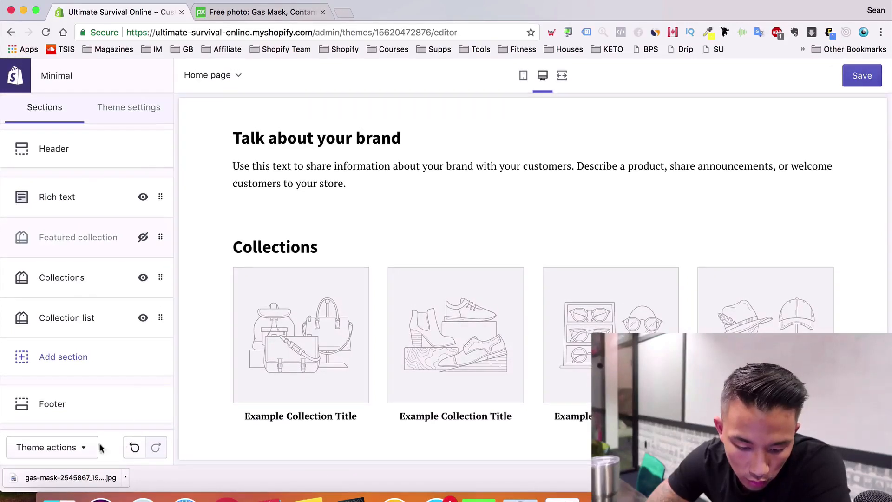
left_click(136, 447)
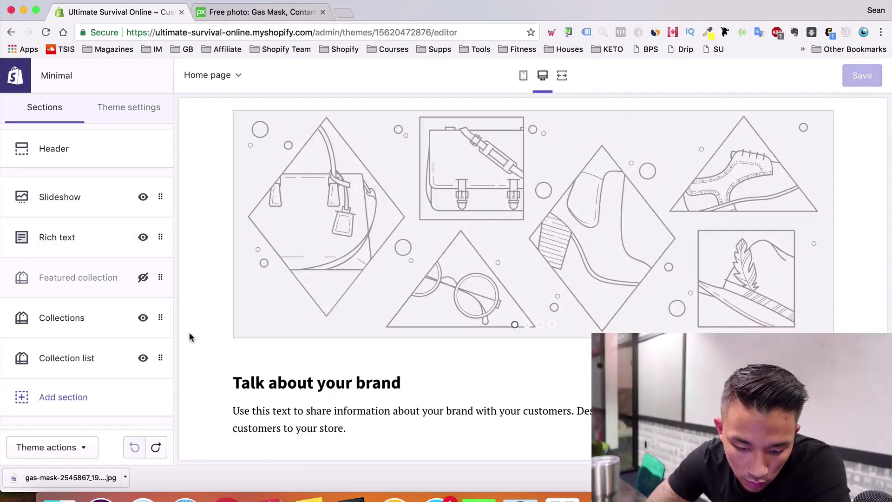
scroll(81, 356, "down", 2)
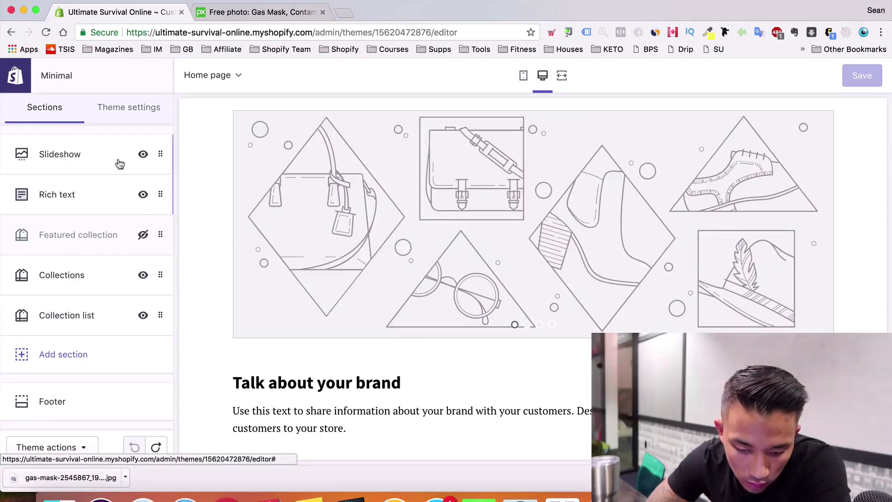
left_click(120, 163)
scroll(159, 311, "down", 3)
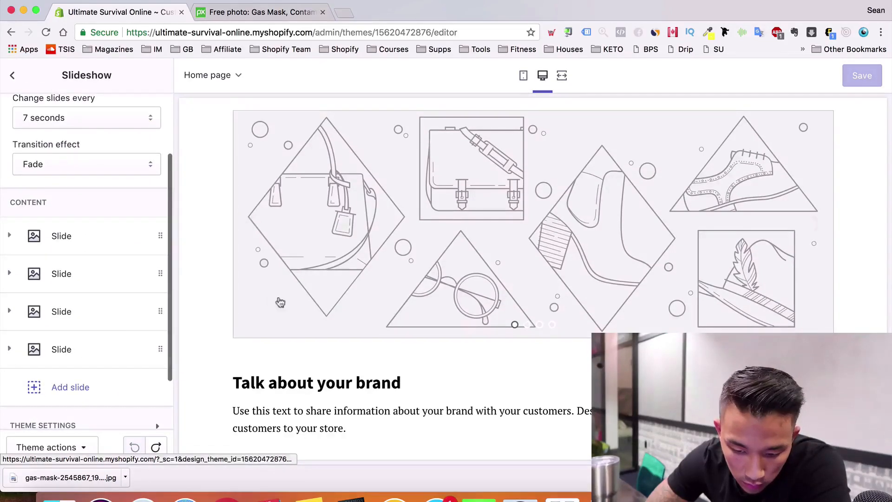
left_click(47, 239)
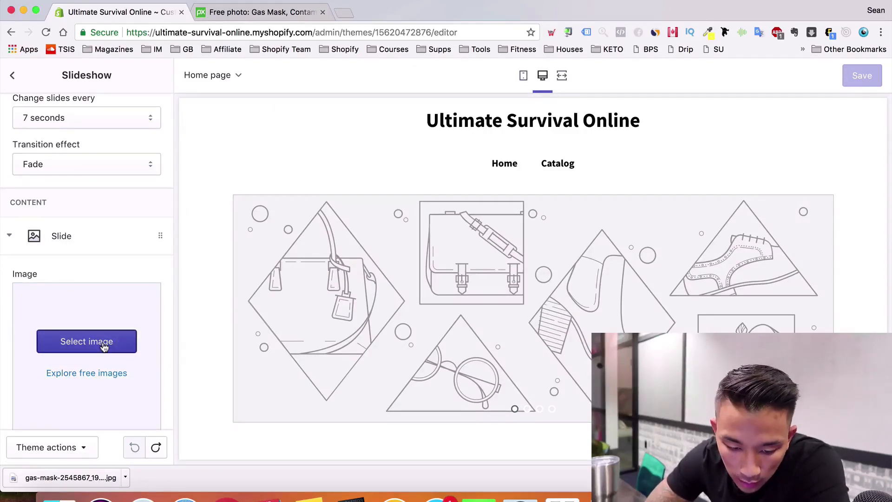
scroll(103, 346, "down", 4)
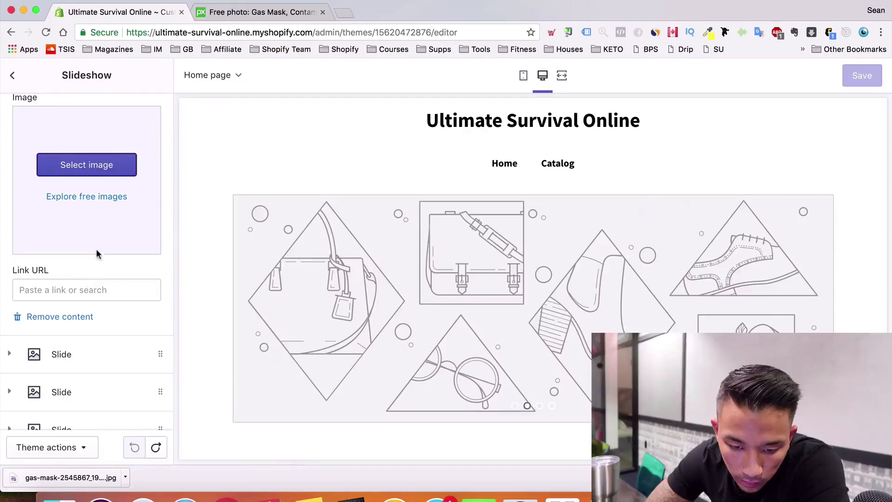
scroll(102, 172, "up", 6)
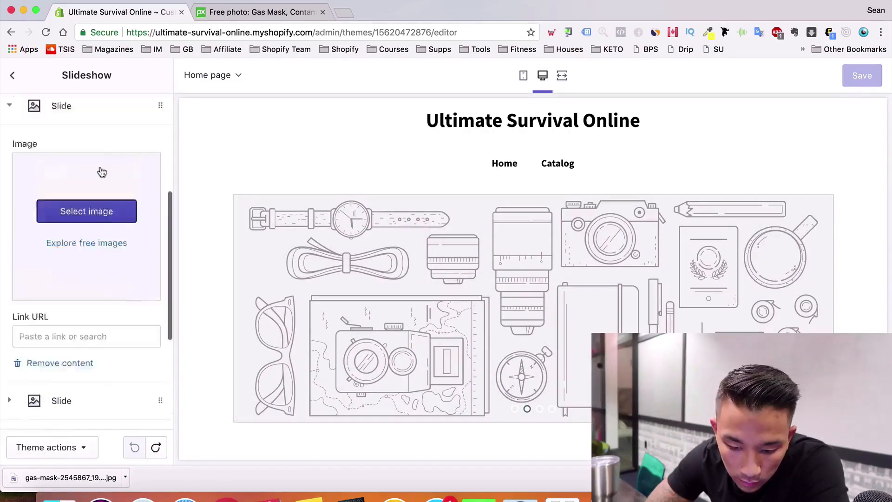
key("super+r")
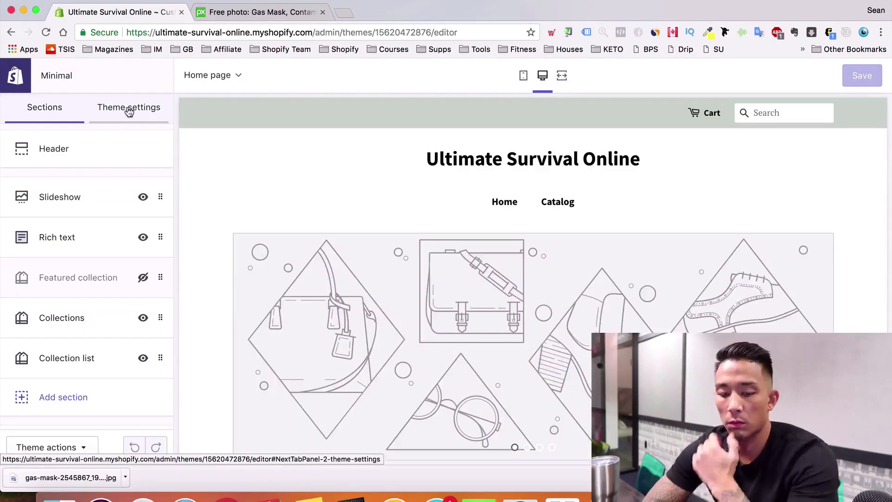
Set the gas-mask image on the slideshow's first slide
left_click(70, 196)
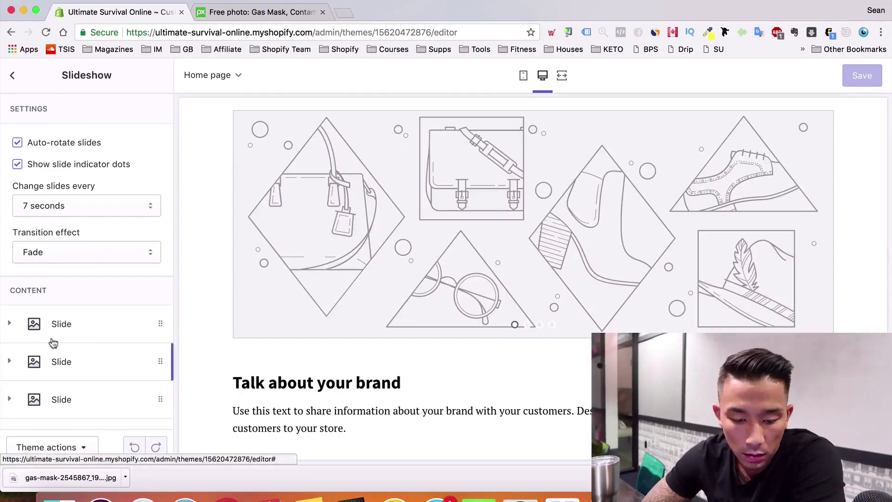
left_click(45, 335)
left_click(77, 353)
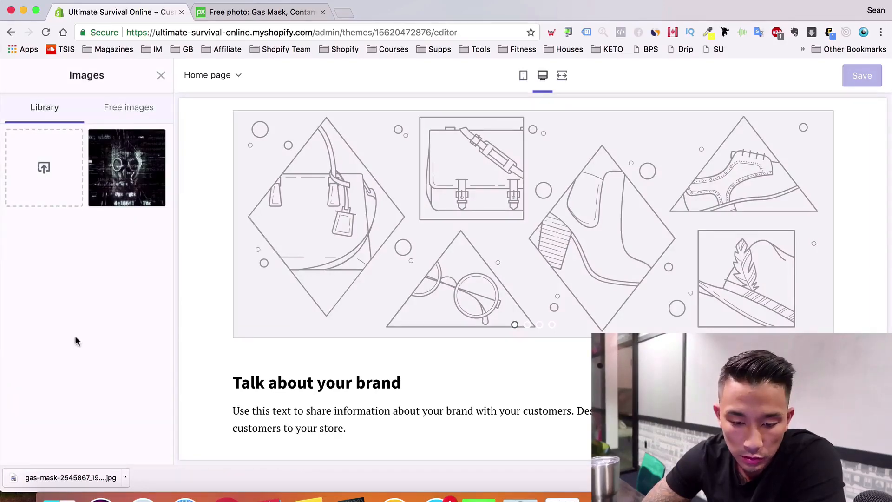
left_click(90, 153)
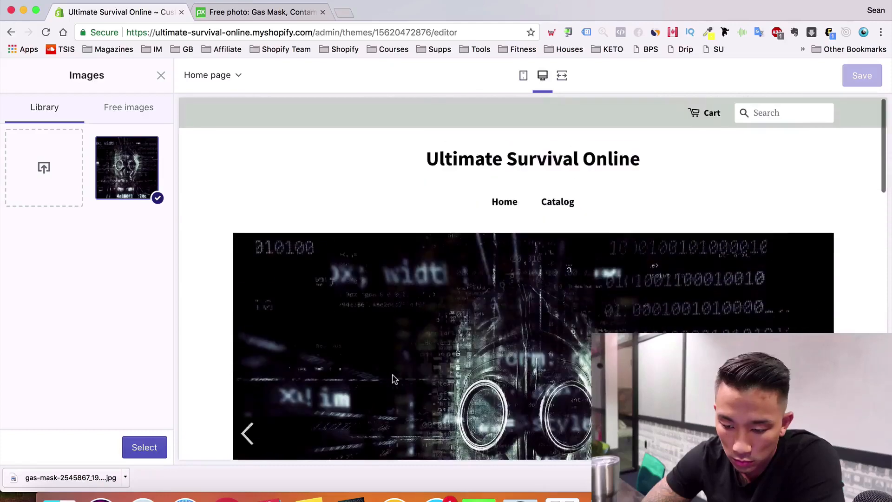
scroll(395, 380, "down", 1)
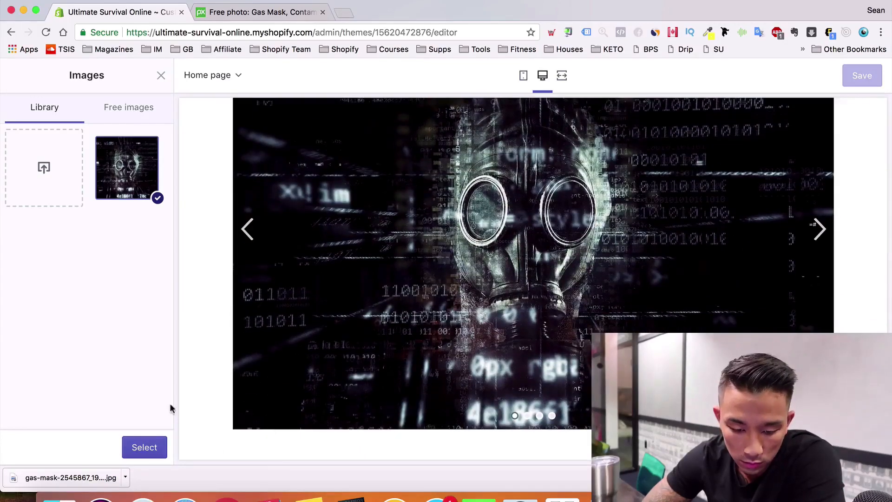
left_click(152, 448)
Leave the slide image's alt text unchanged and expand the second slide's settings
scroll(115, 306, "down", 3)
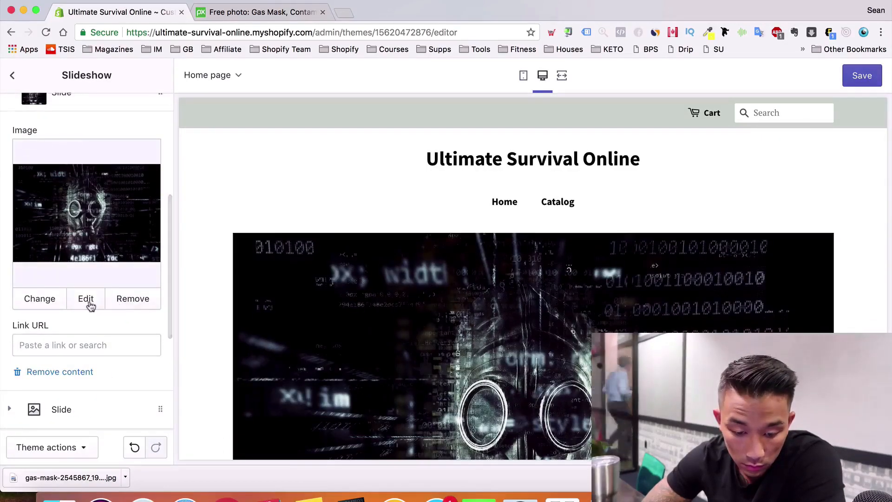
left_click(94, 302)
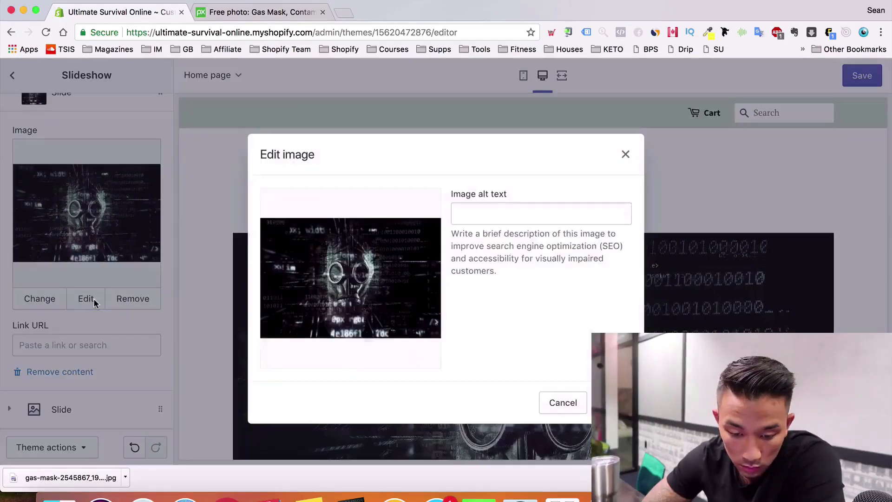
left_click(624, 155)
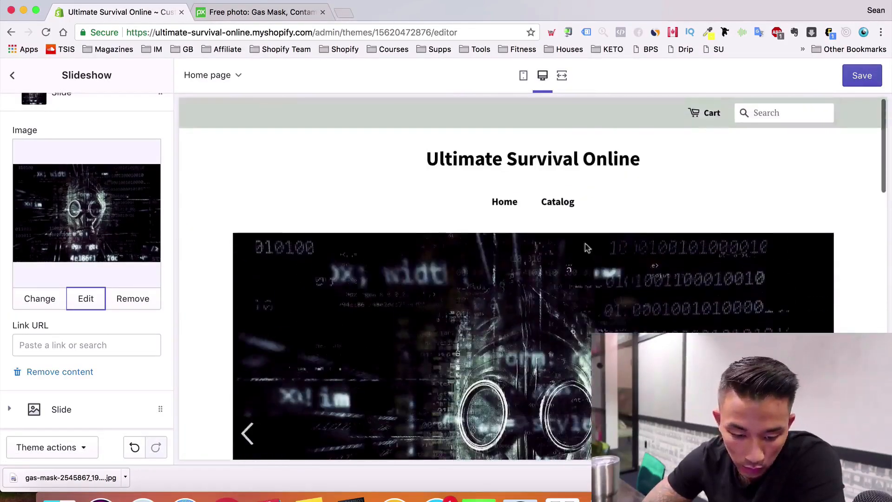
scroll(149, 308, "up", 2)
scroll(149, 309, "down", 5)
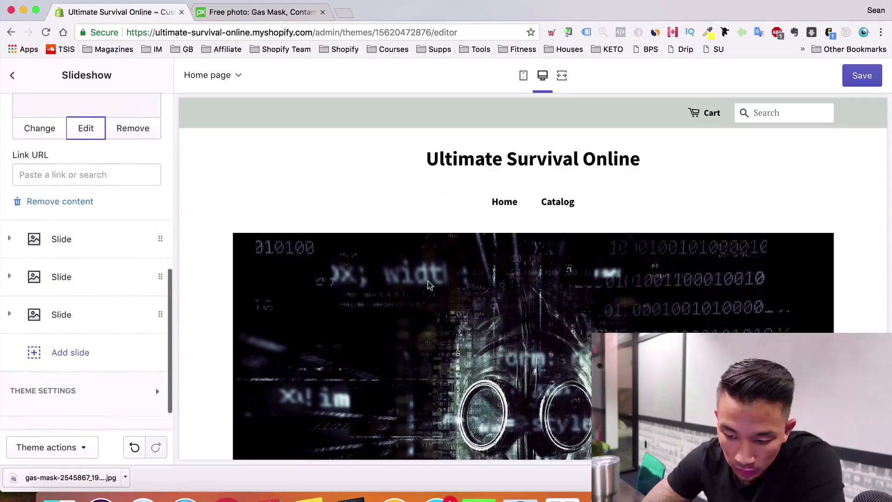
scroll(458, 288, "down", 4)
scroll(459, 289, "down", 2)
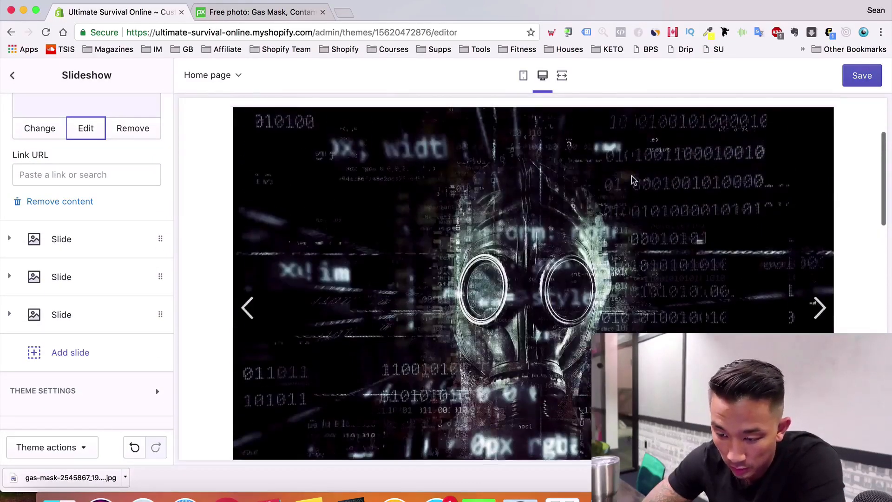
scroll(458, 258, "down", 2)
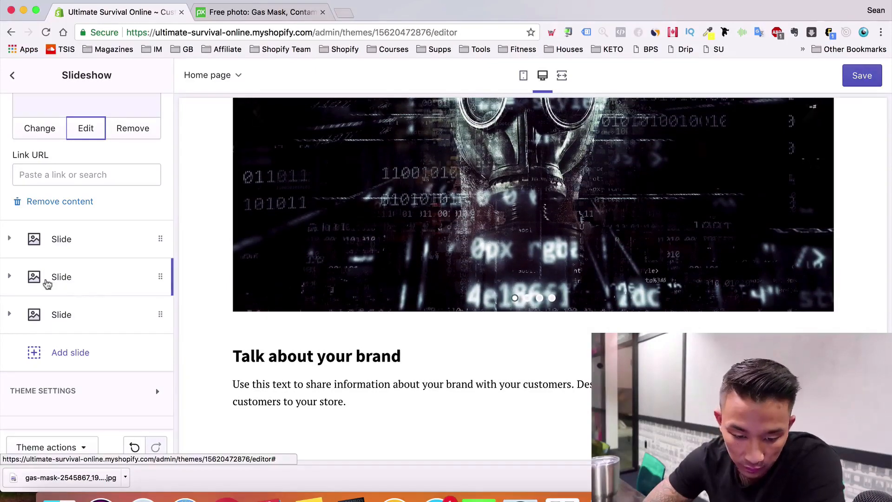
left_click(160, 277)
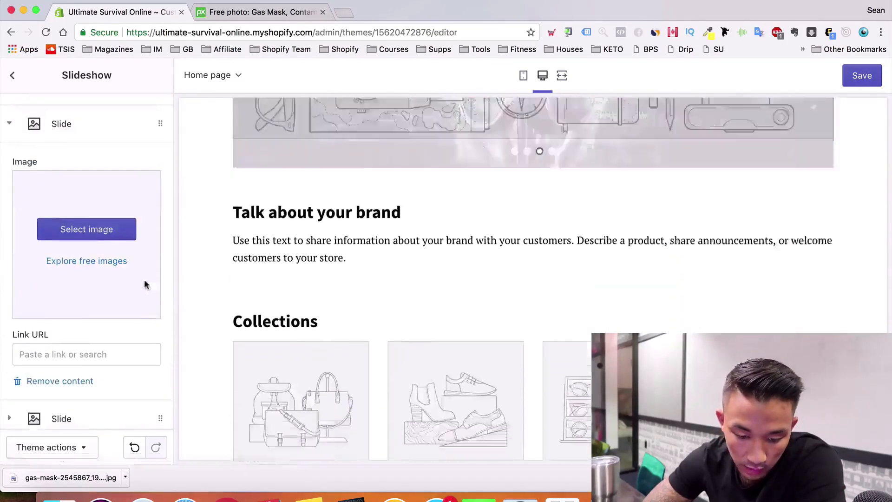
Delete the two placeholder slides so only the gas-mask slide remains, then return to Sections
left_click(68, 383)
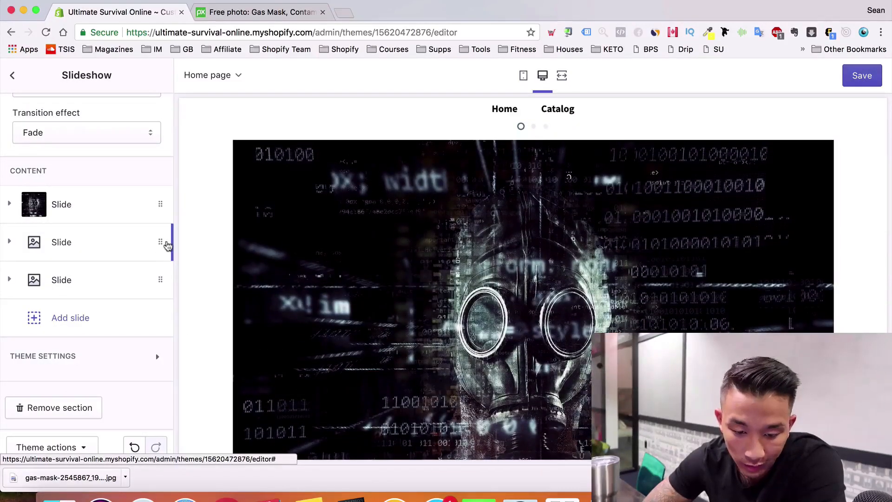
left_click(161, 242)
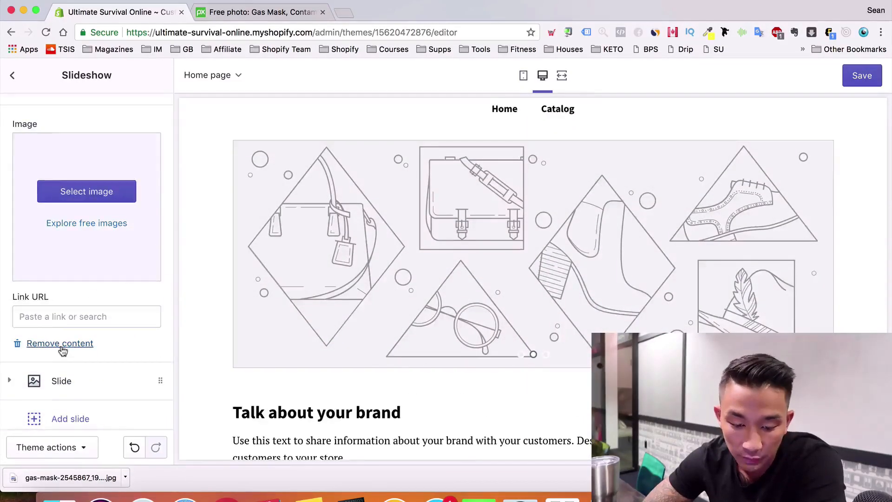
left_click(61, 344)
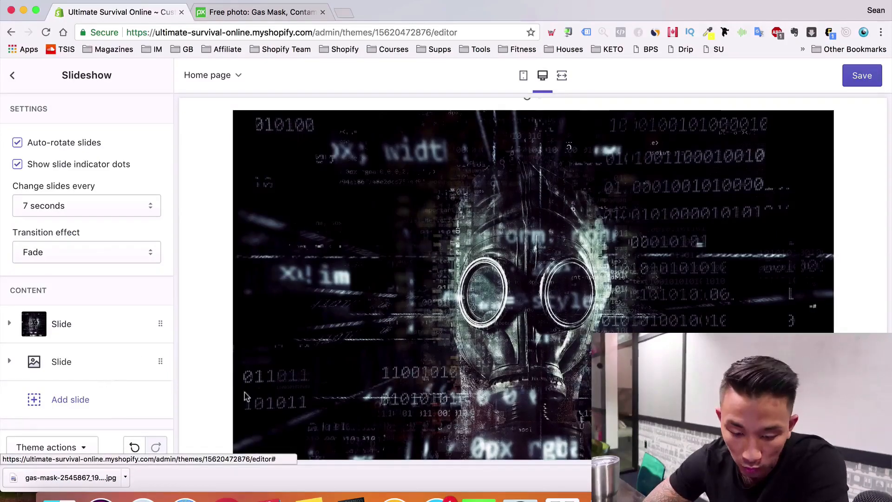
left_click(158, 361)
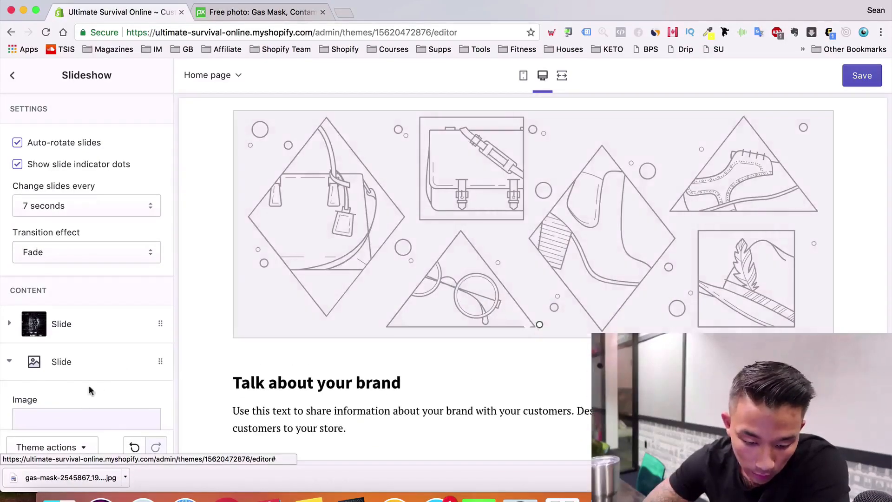
scroll(38, 397, "down", 5)
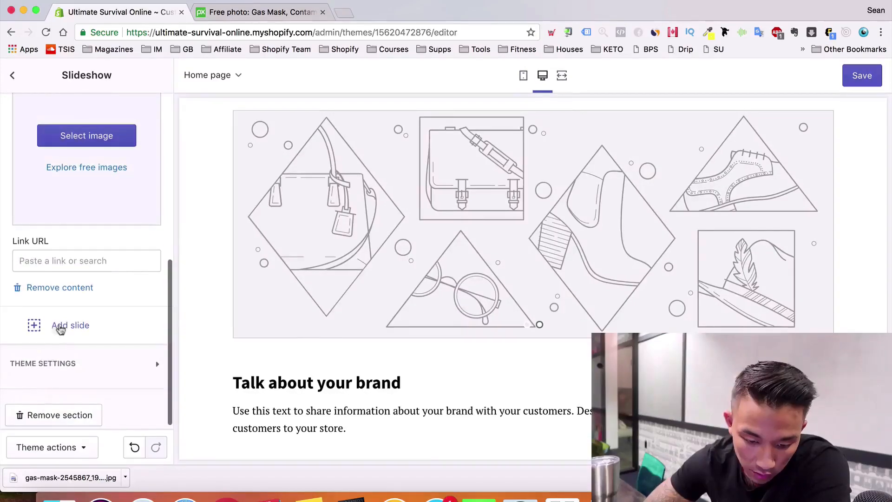
left_click(72, 289)
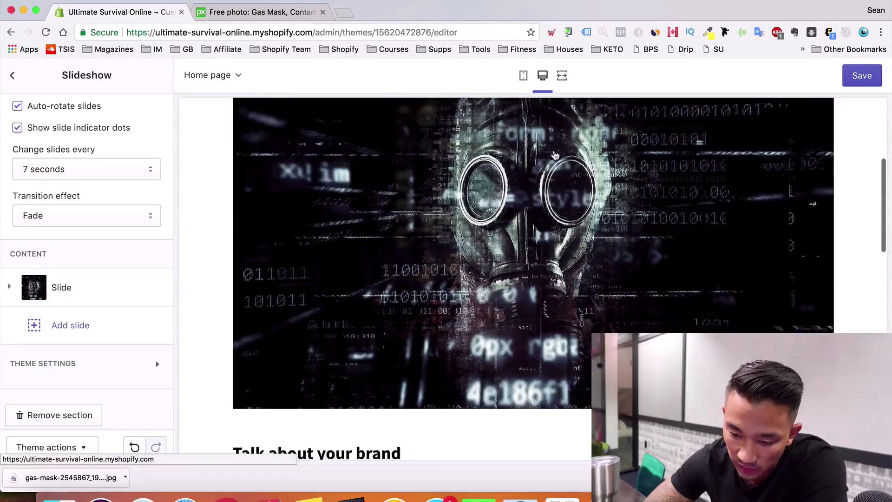
scroll(554, 153, "down", 10)
scroll(85, 227, "up", 2)
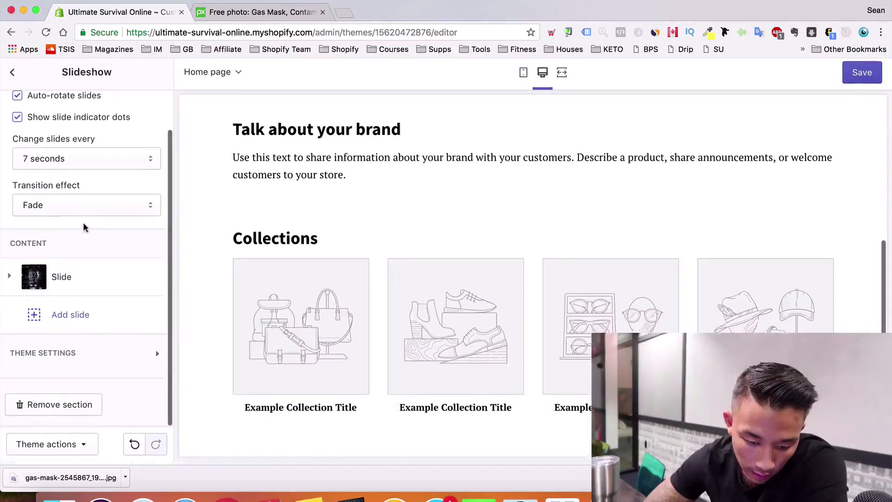
left_click(13, 76)
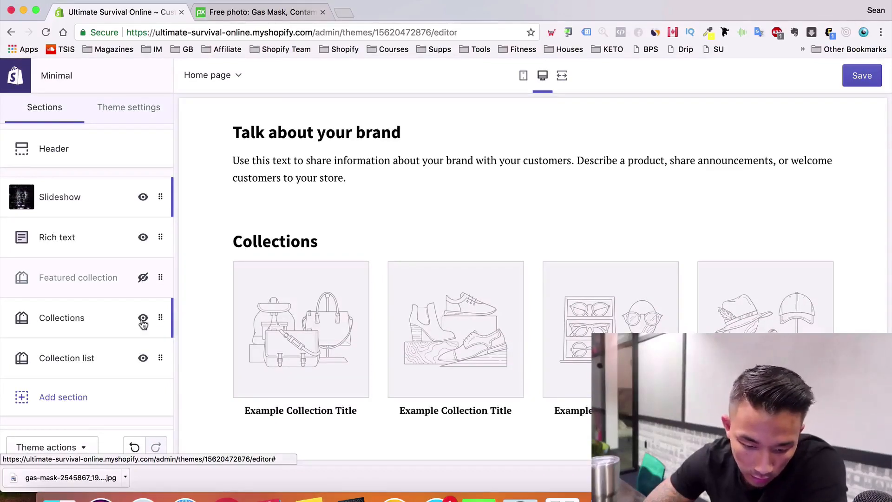
Look at the Collections section's settings and return to the sections list
left_click(164, 317)
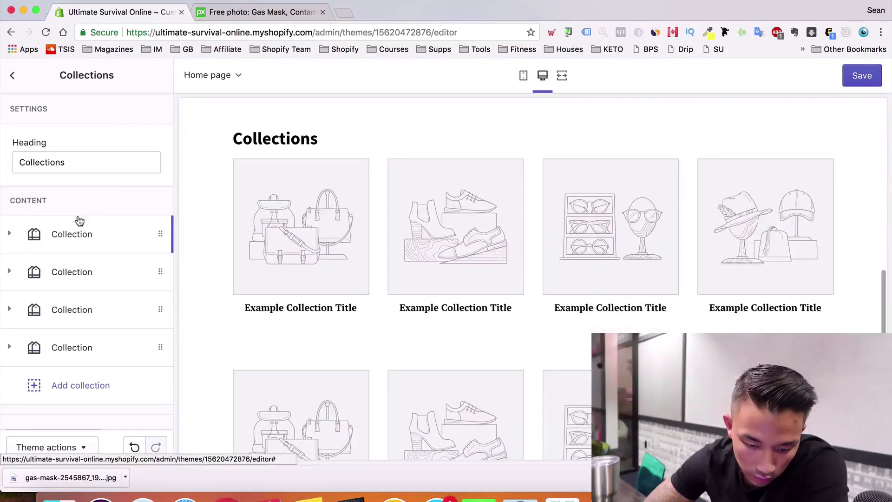
left_click(14, 78)
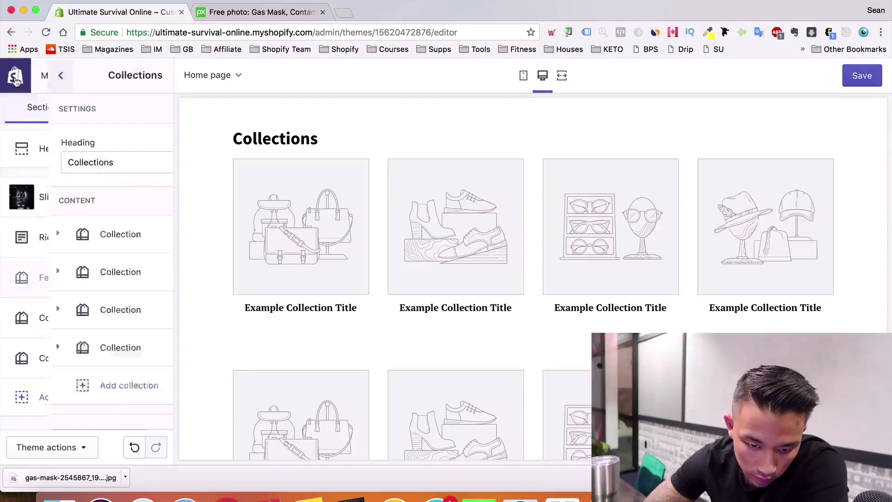
scroll(89, 295, "down", 1)
scroll(106, 342, "down", 1)
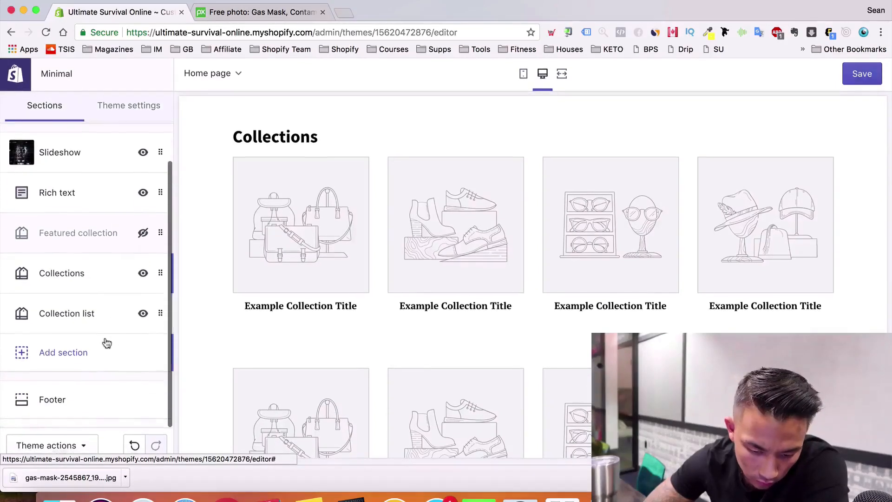
Browse the available section types in Add section and close it without adding one
left_click(82, 349)
scroll(90, 305, "down", 3)
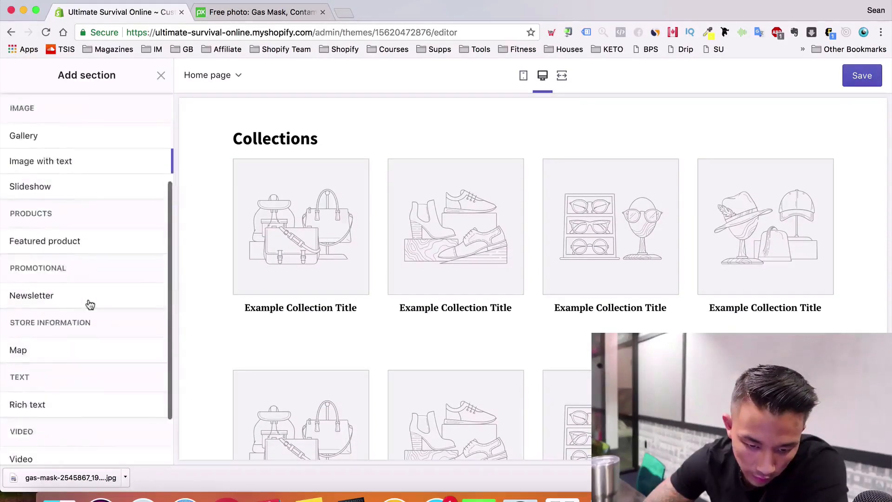
scroll(90, 304, "up", 3)
scroll(90, 304, "down", 4)
scroll(90, 303, "up", 1)
scroll(90, 303, "up", 4)
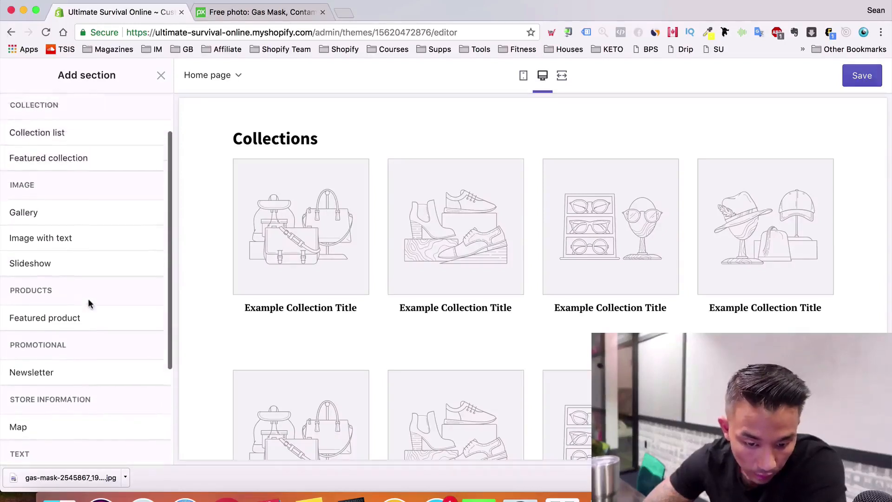
scroll(90, 304, "down", 6)
scroll(90, 304, "down", 1)
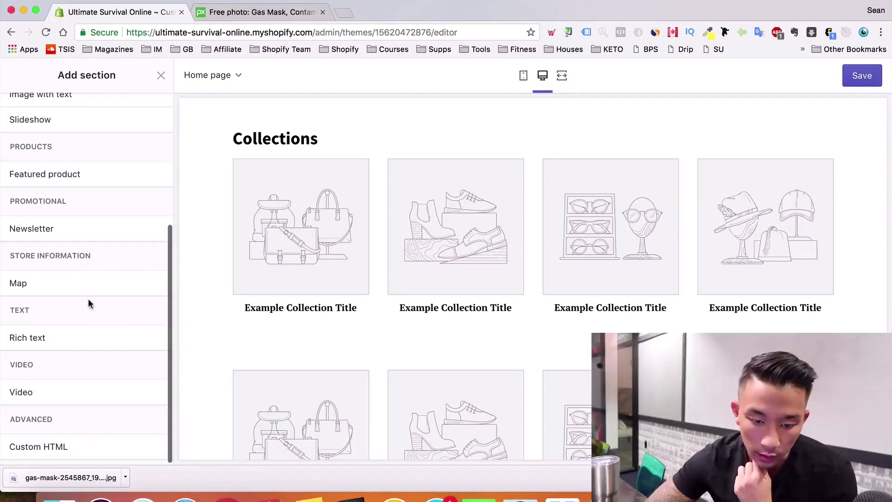
left_click(159, 76)
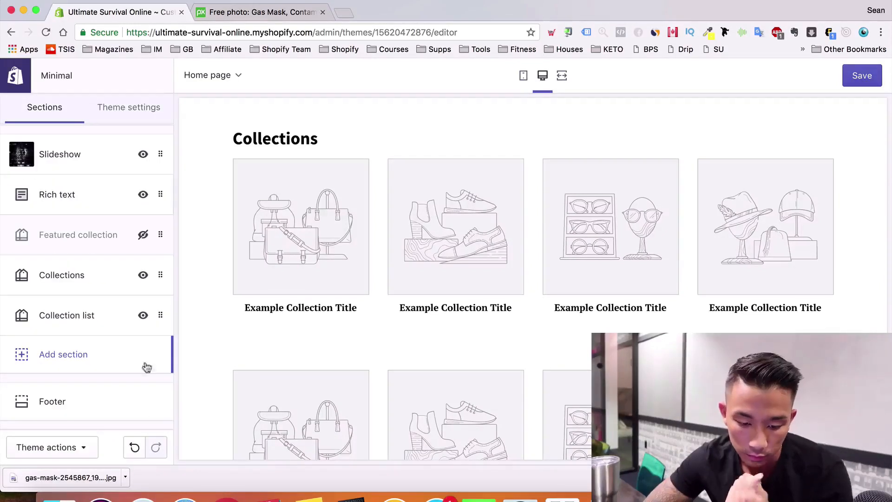
Open the Rich text section's settings
scroll(418, 409, "up", 10)
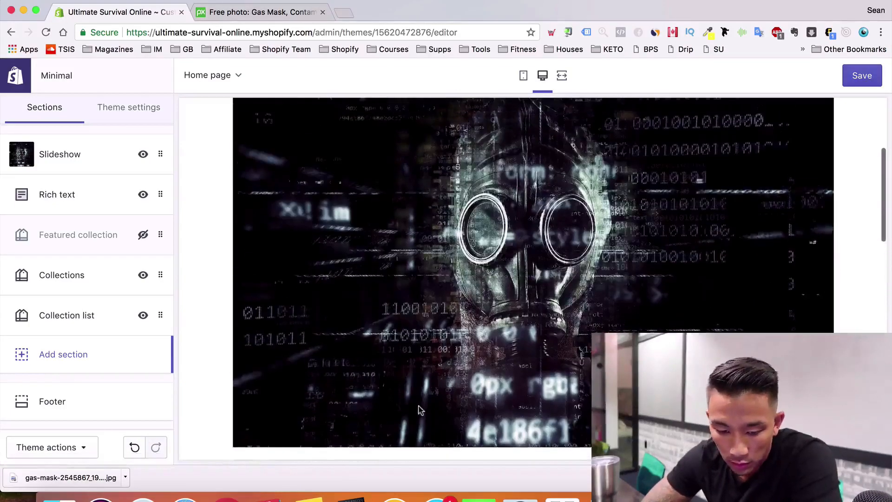
scroll(147, 283, "up", 3)
scroll(62, 311, "down", 3)
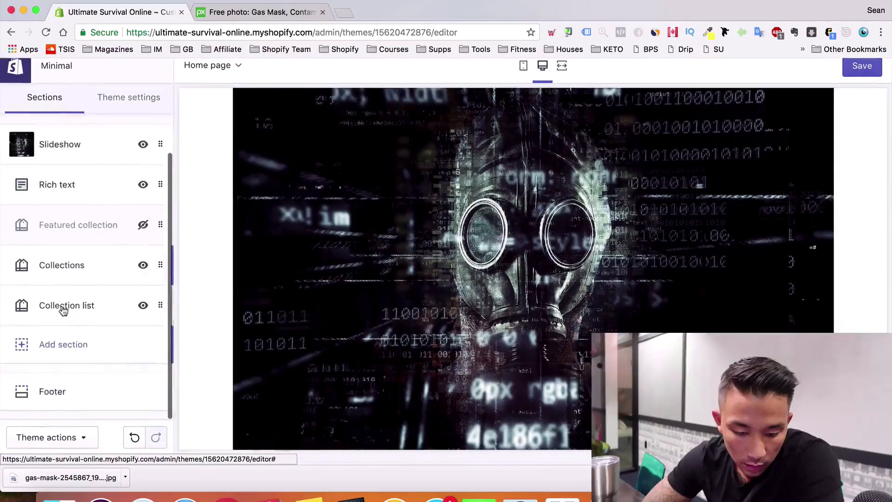
scroll(64, 311, "up", 3)
left_click(54, 229)
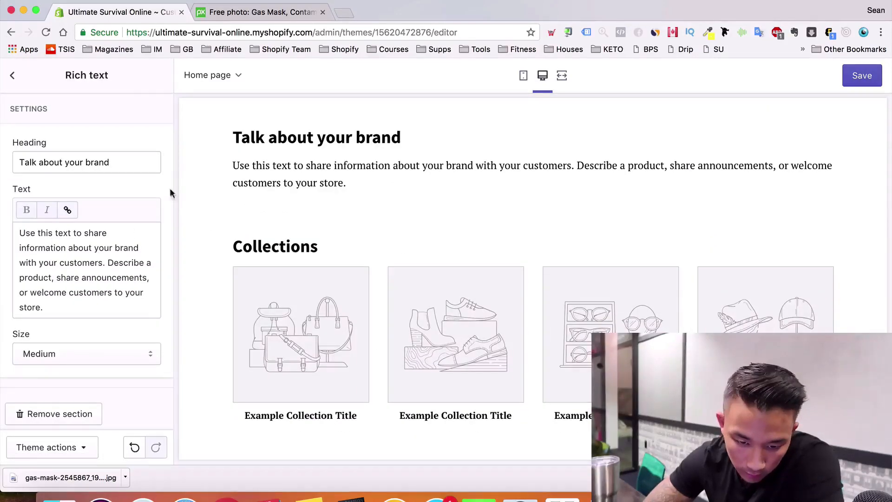
Change the Rich text heading to 'Welcome to Ultimate Survival Online'
key("super+a")
type("Wel")
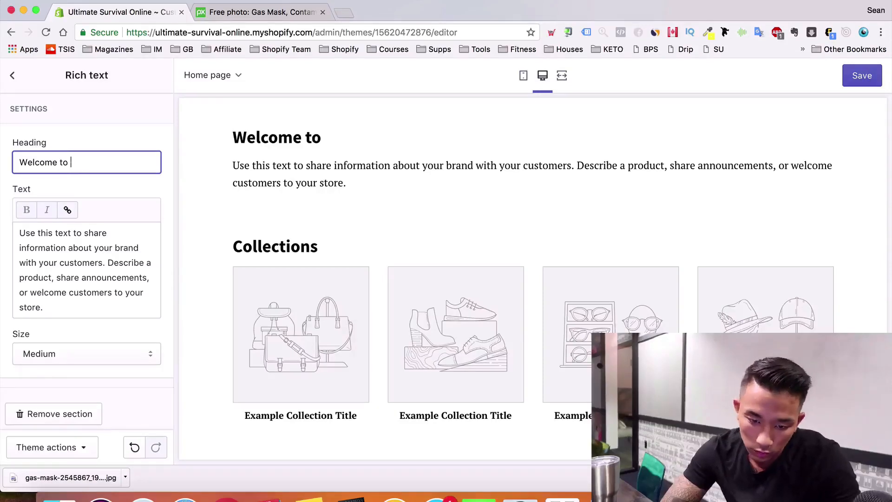
type("come to ")
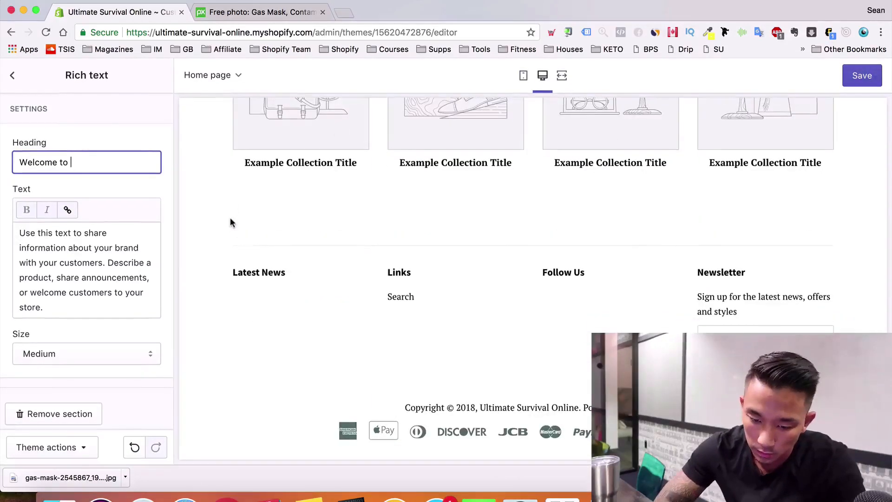
type("Ultimate Survival Online")
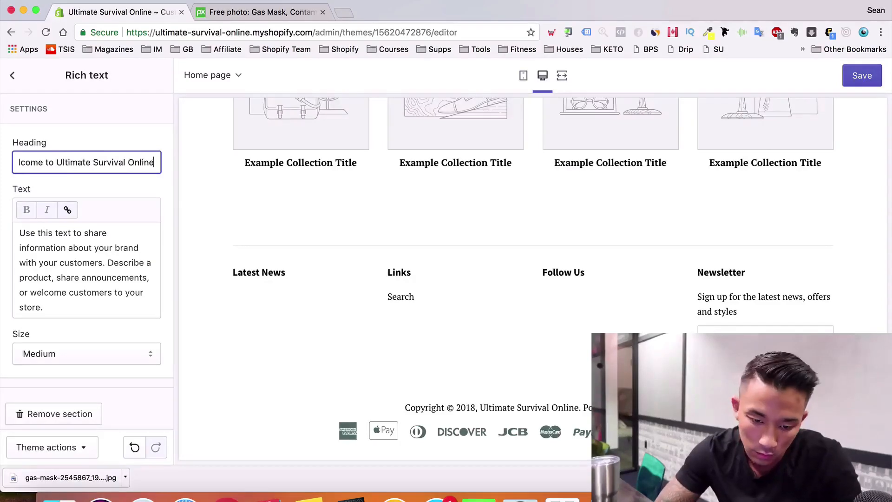
key("Tab")
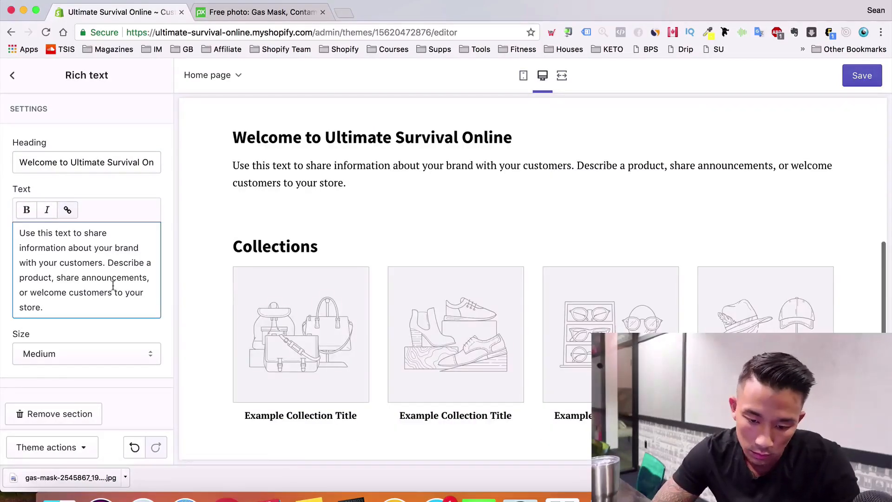
Replace the placeholder paragraph with a USO blurb ending 'the most badass survival and tactical gear for you.'
key("super+a")
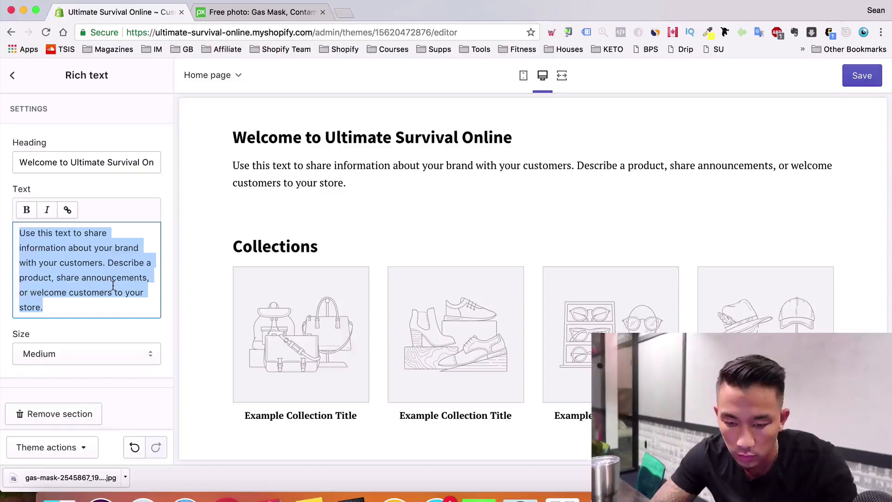
type("A")
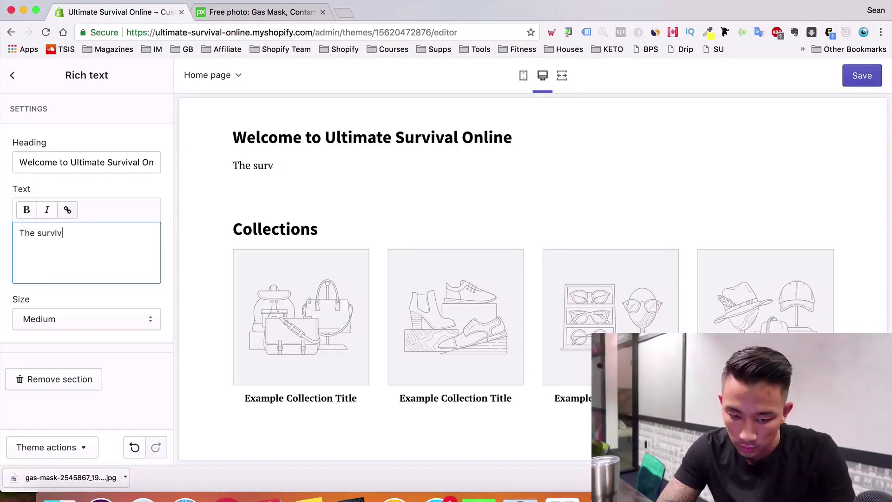
type("at USO p")
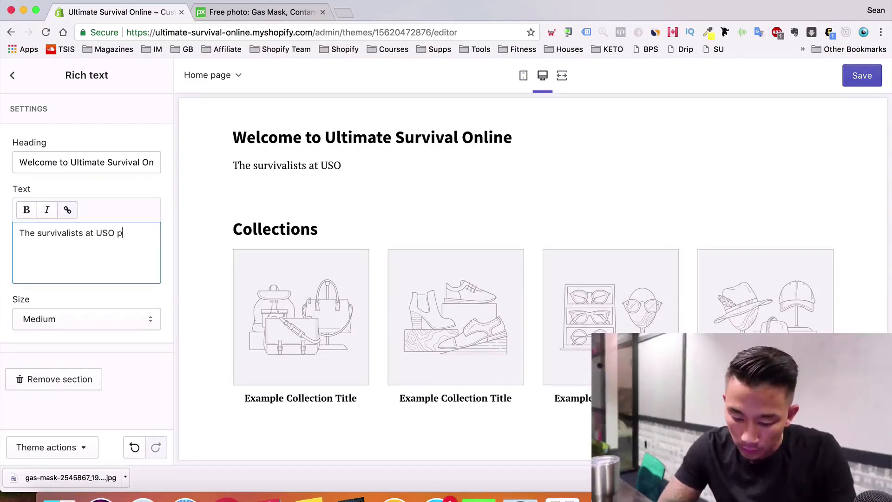
type("ride")
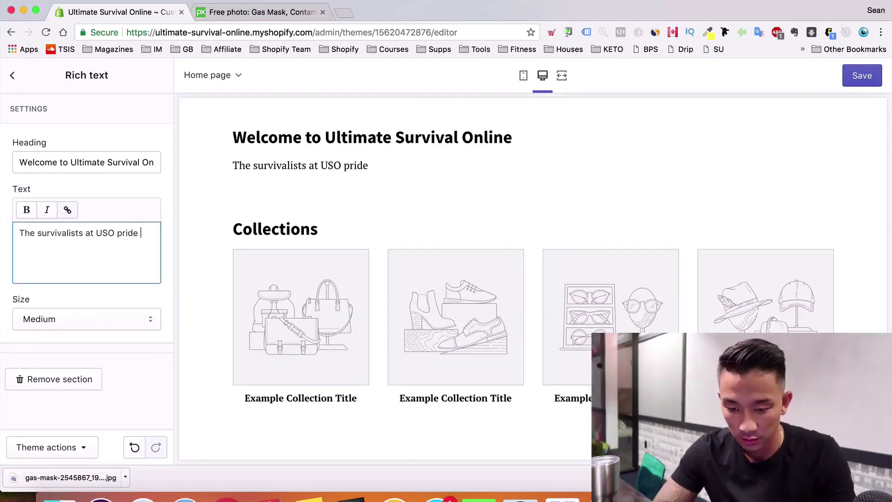
key("BackSpace")
key("BackSpace")
key("BackSpace")
type("a")
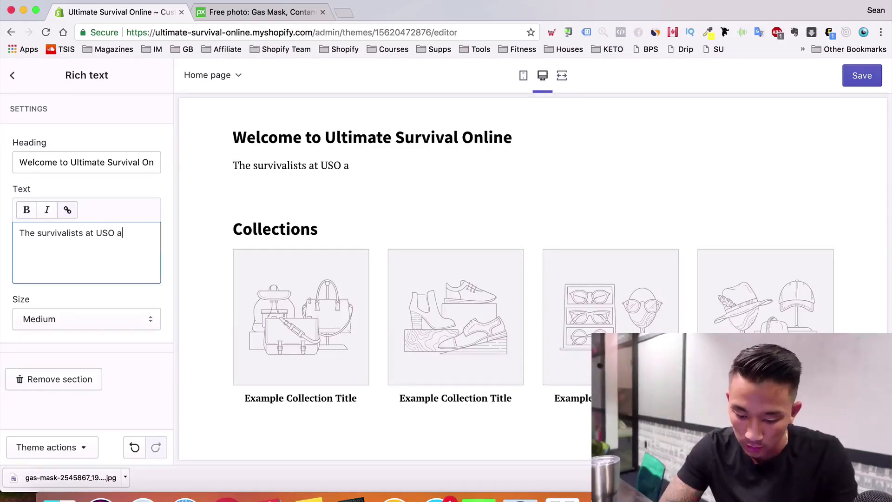
type("re the bes")
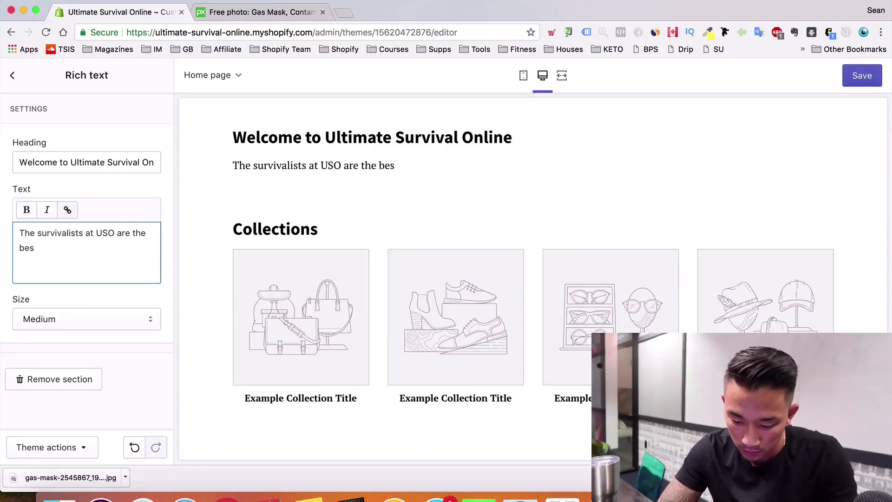
type("t at what we do ")
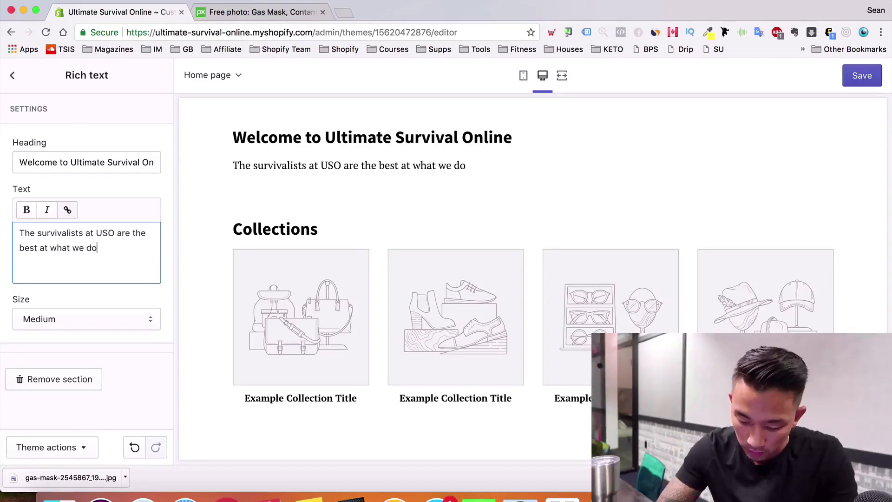
type("and have the ")
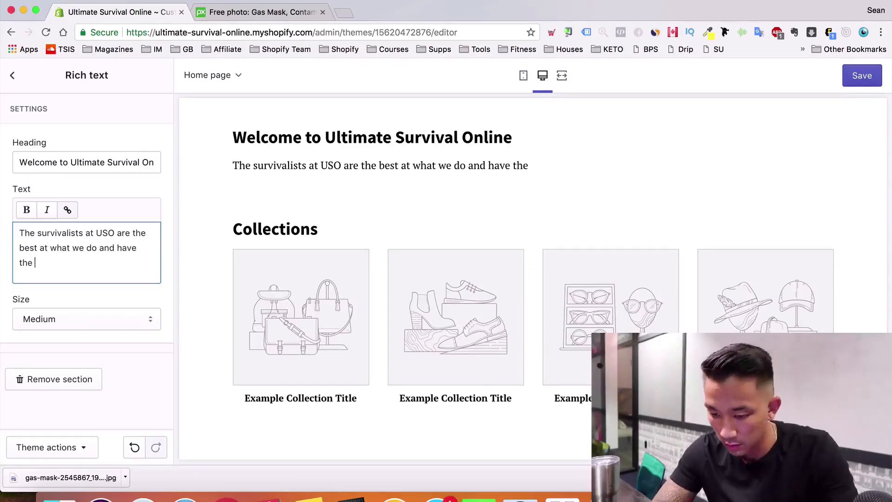
type("most badass survival, tacti")
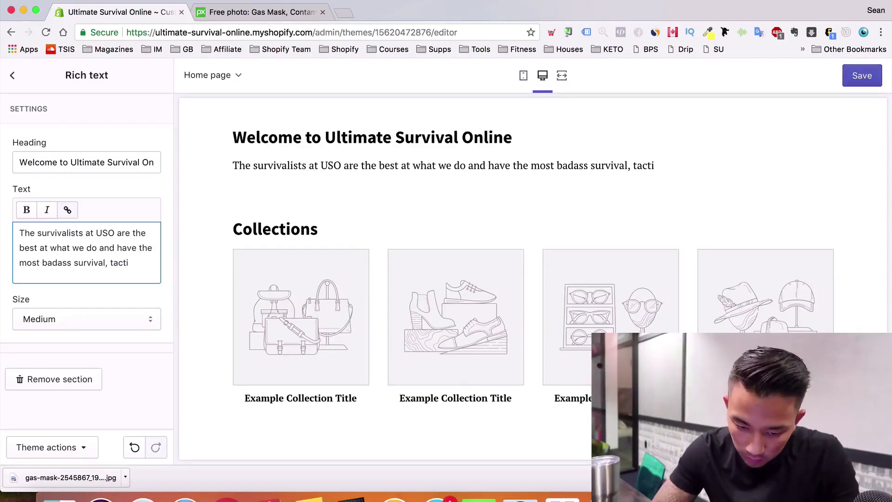
key("BackSpace")
key("BackSpace")
key("BackSpace")
type("and ")
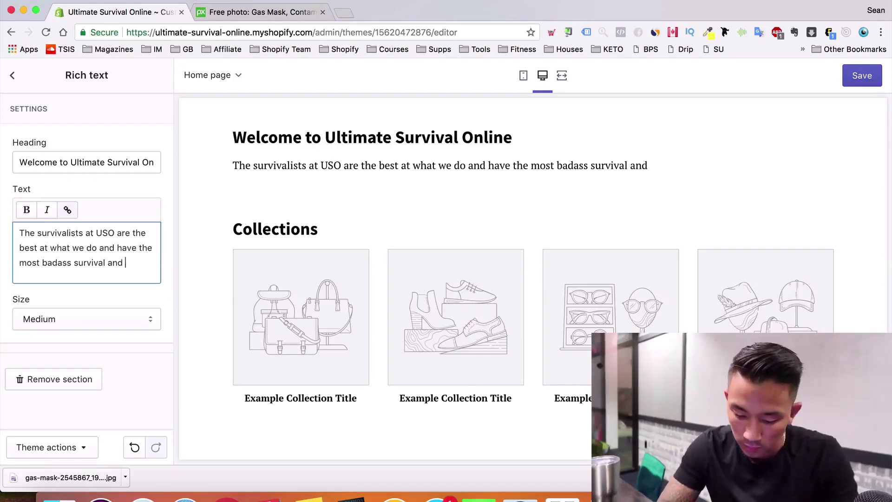
type("tactical gea")
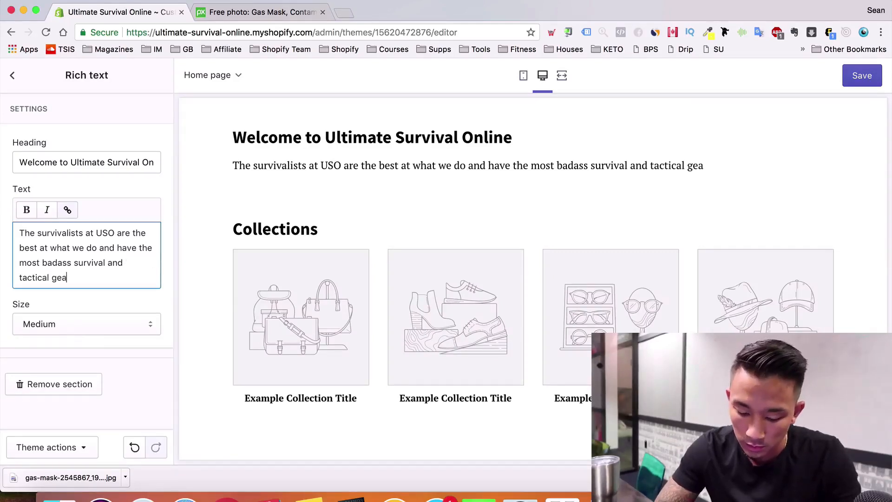
type("r")
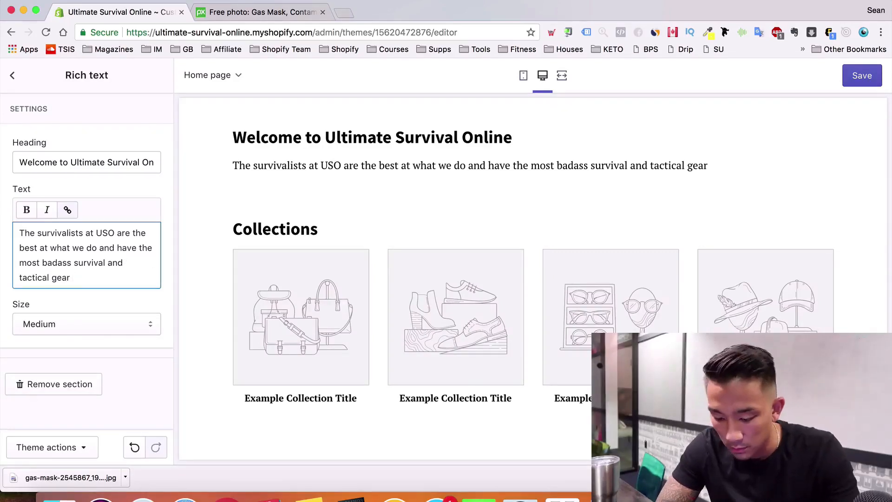
type(" for ")
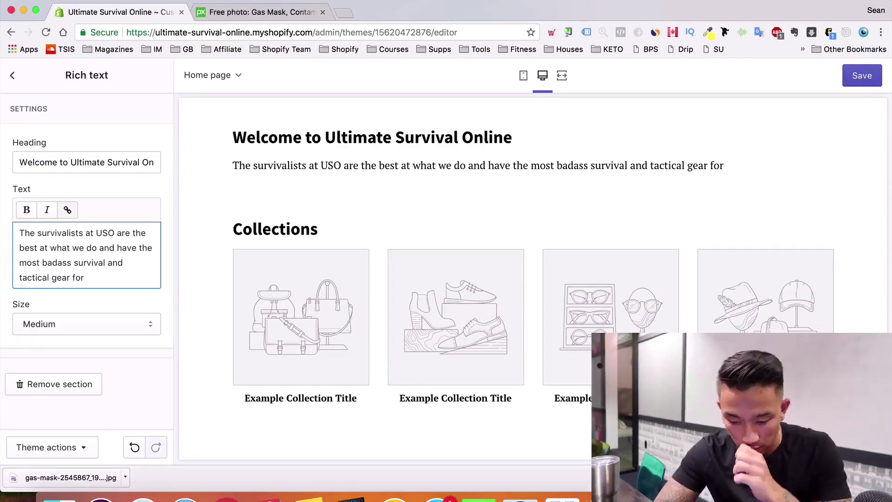
type("you.")
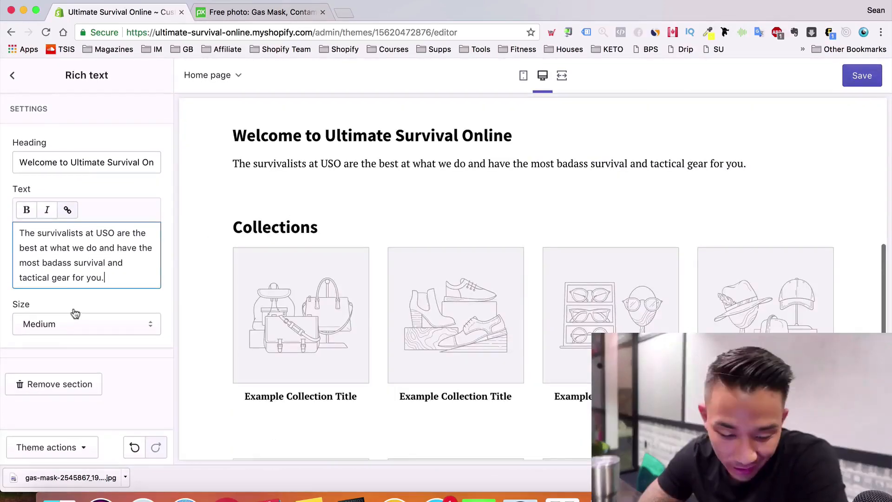
scroll(76, 314, "down", 2)
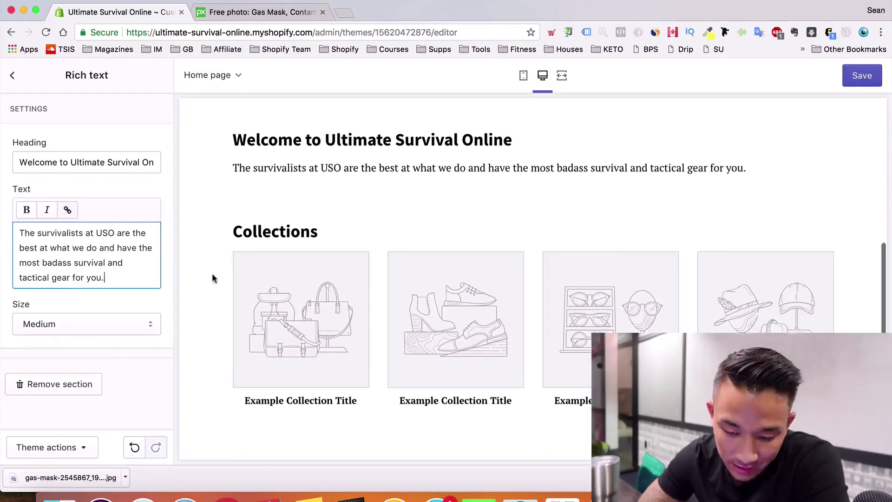
Save the welcome text edits, check them in the preview, and return to the sections list
left_click(856, 77)
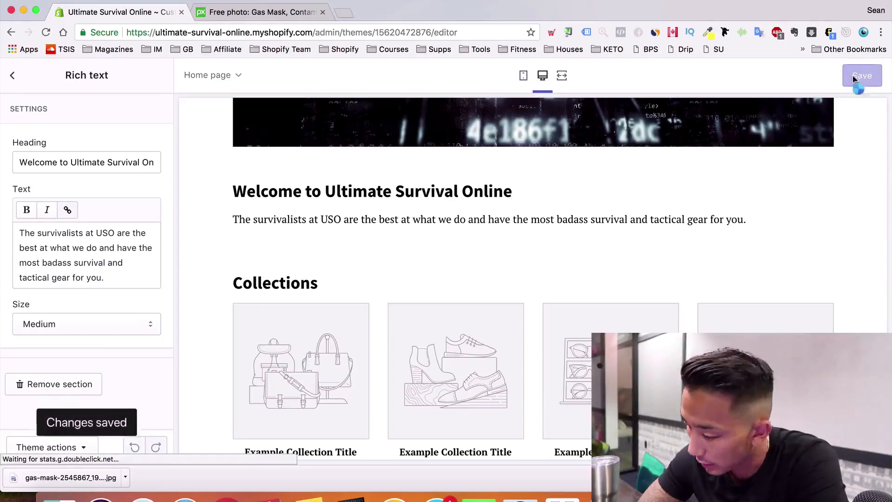
scroll(21, 285, "down", 1)
scroll(20, 281, "down", 2)
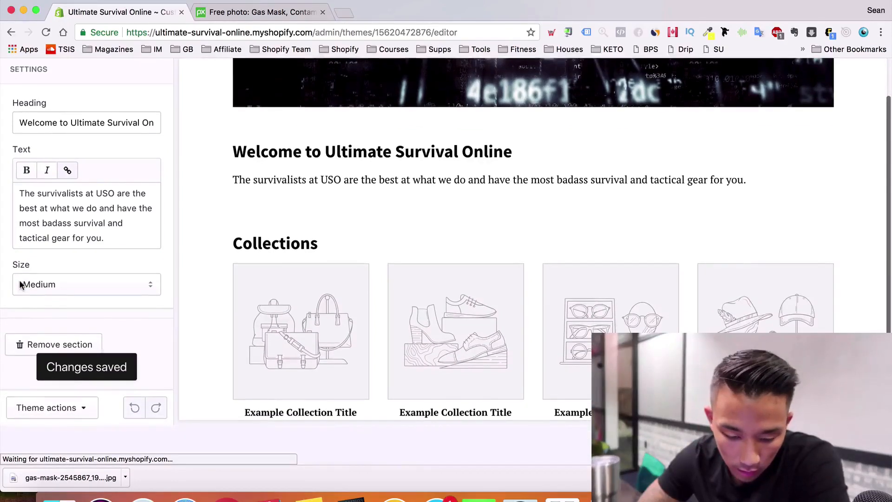
scroll(160, 225, "up", 2)
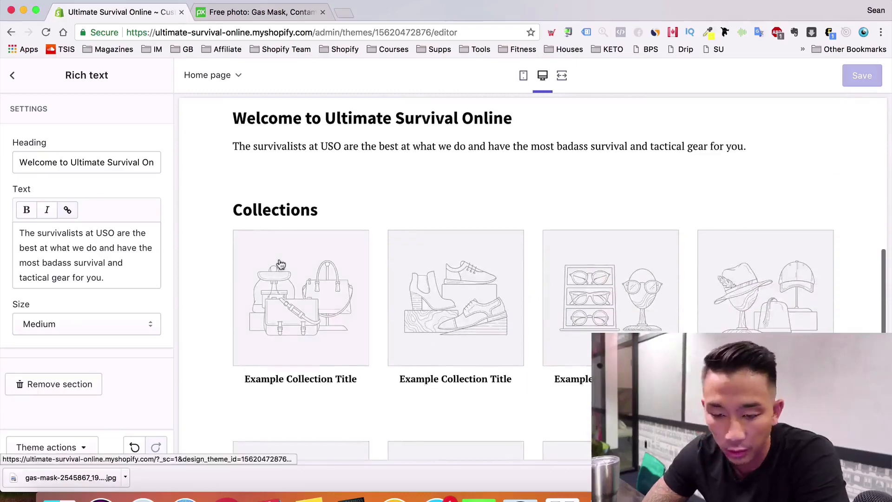
scroll(438, 190, "up", 12)
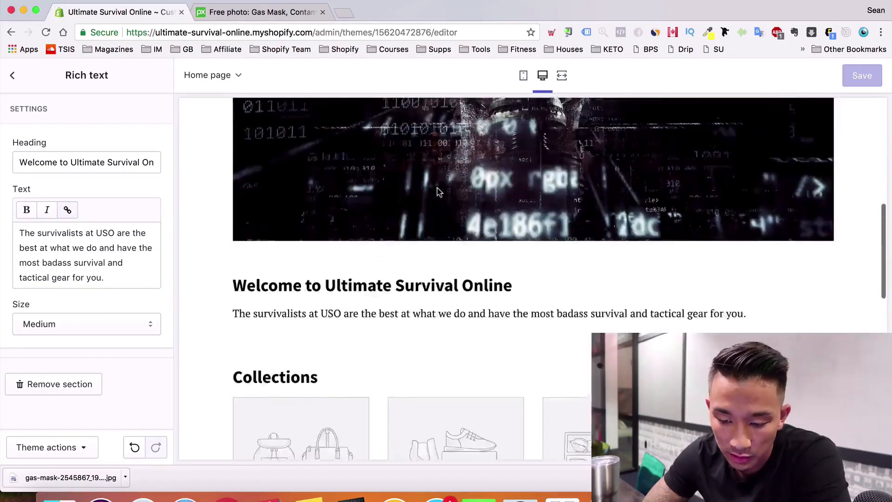
scroll(425, 138, "down", 3)
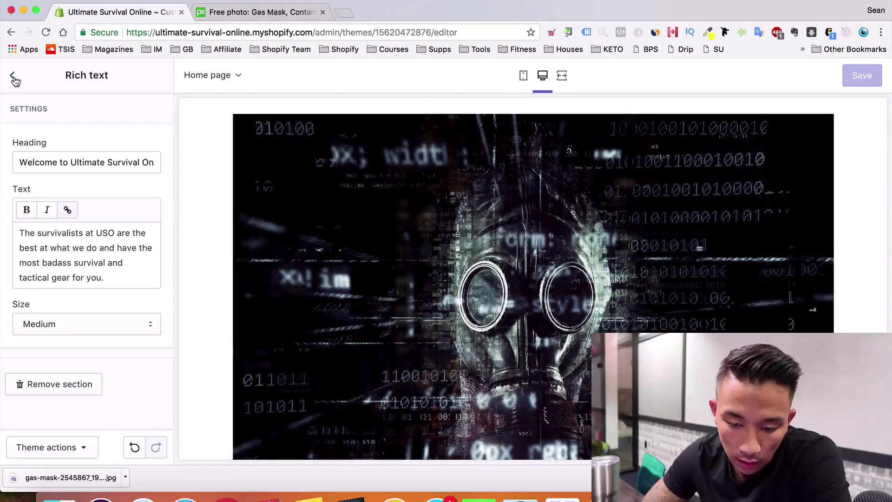
scroll(577, 245, "up", 3)
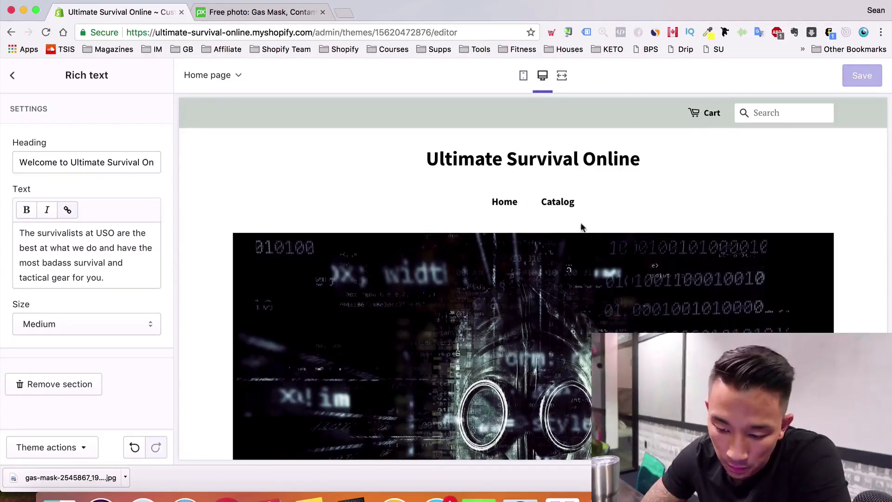
scroll(581, 226, "down", 2)
left_click(13, 75)
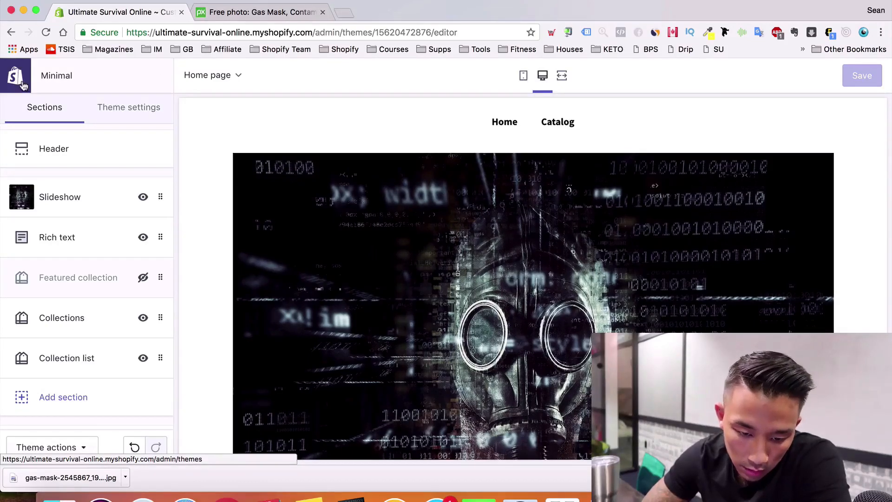
Publish the Minimal theme as the live theme, replacing Debut
left_click(19, 83)
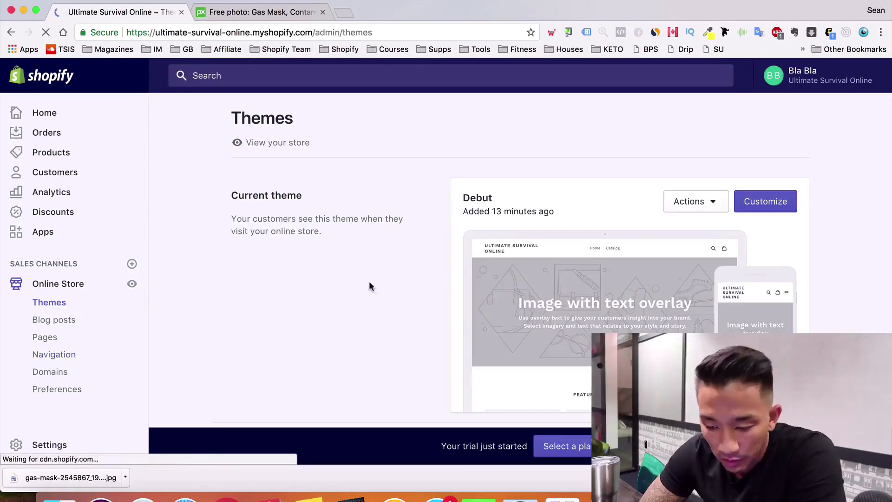
scroll(370, 282, "down", 2)
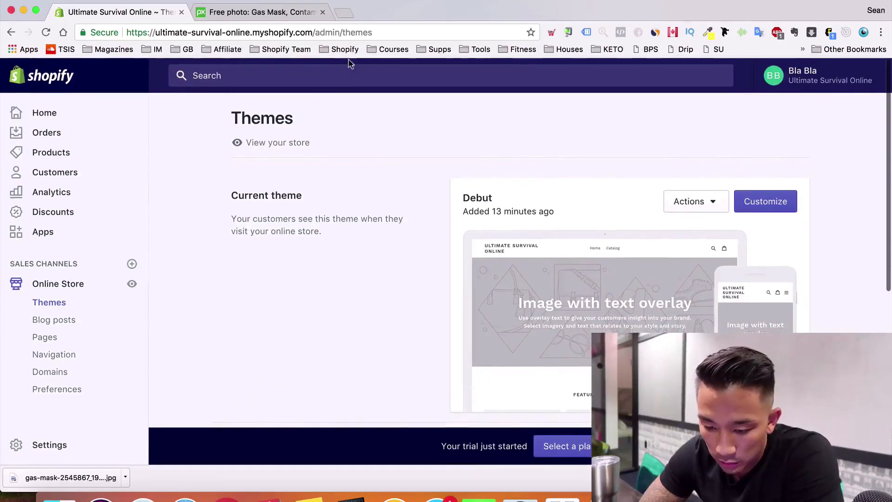
scroll(399, 259, "down", 6)
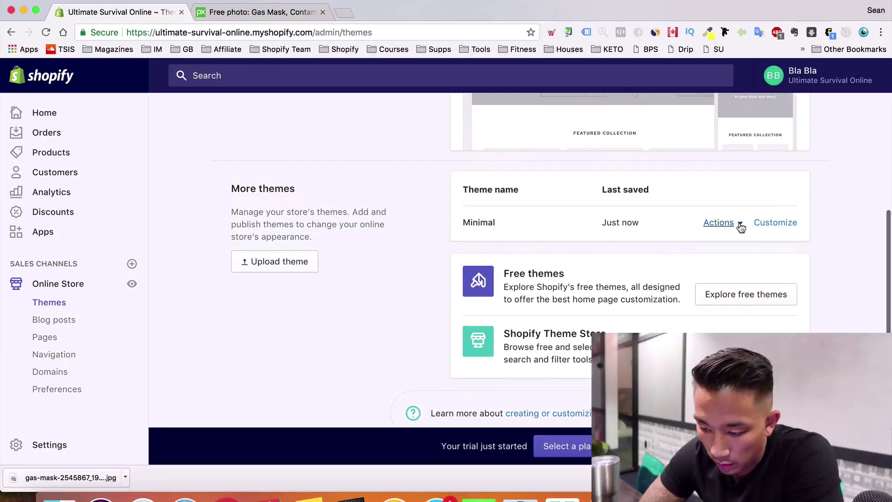
left_click(739, 224)
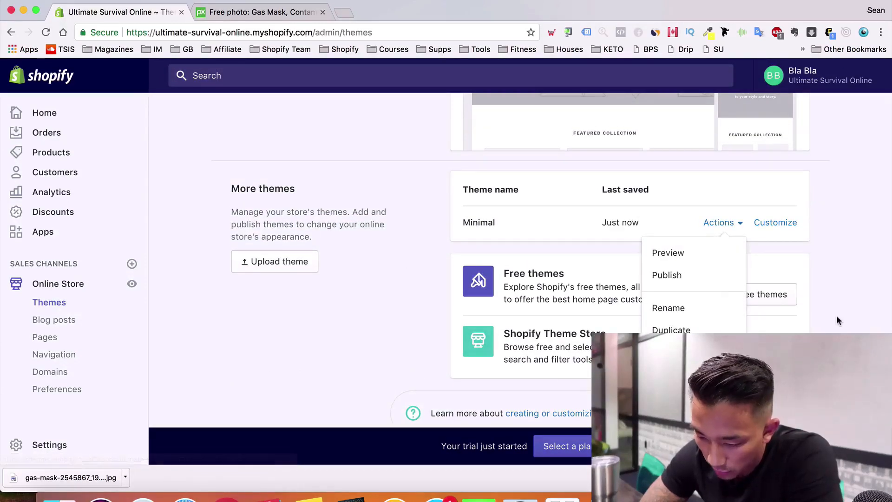
left_click(836, 315)
left_click(731, 224)
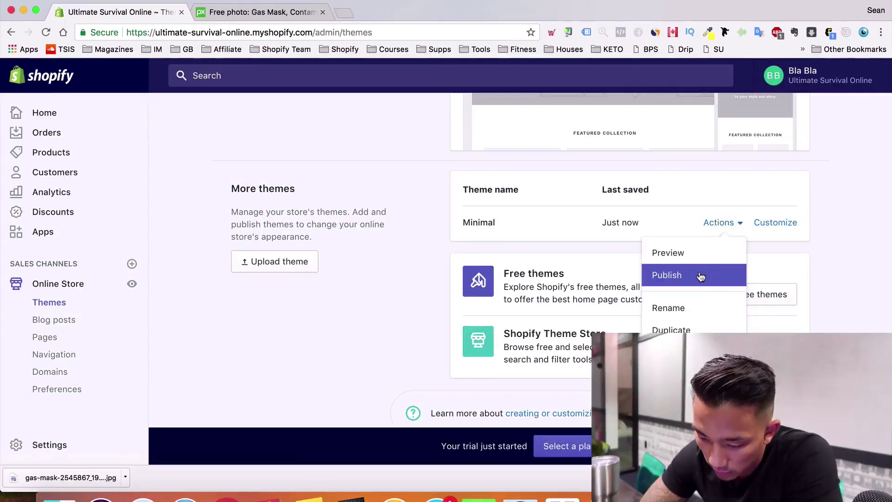
left_click(701, 276)
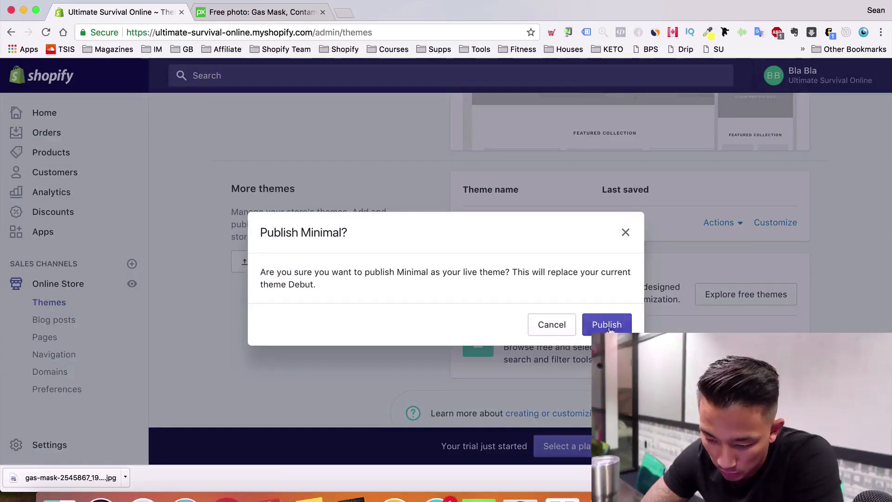
left_click(609, 326)
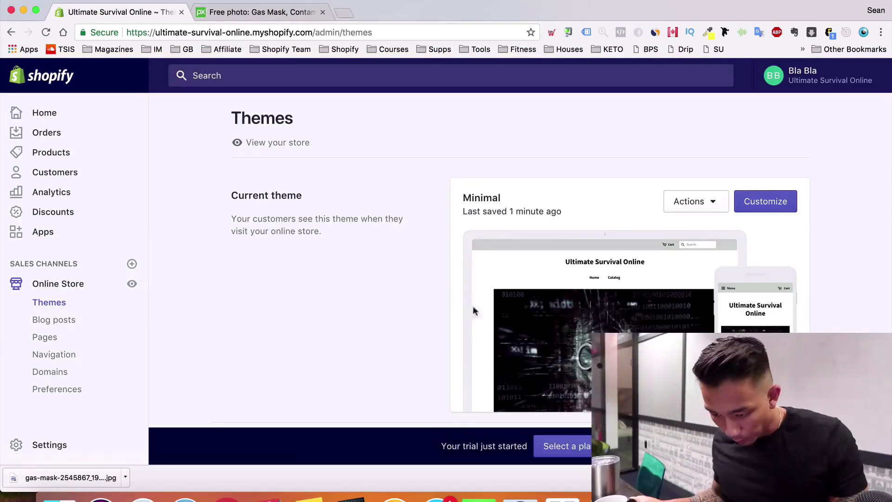
scroll(522, 321, "down", 5)
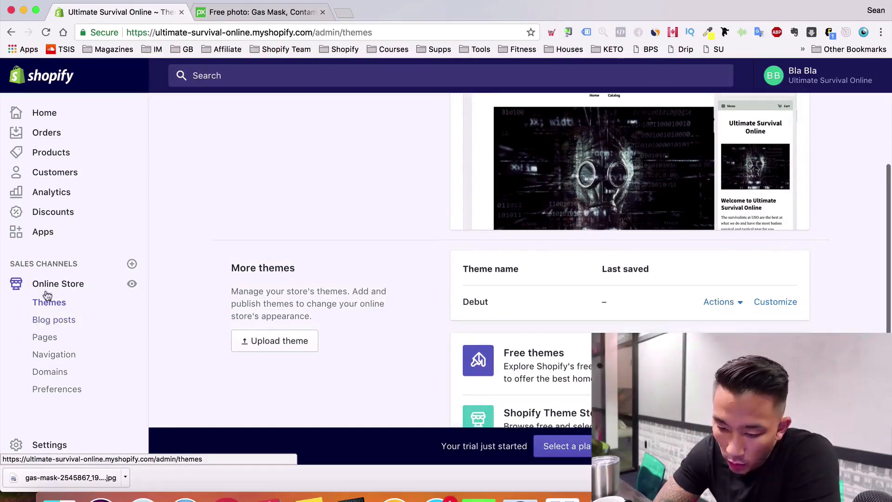
Go to the Shopify App Store from Apps and search for 'dropified'
left_click(55, 233)
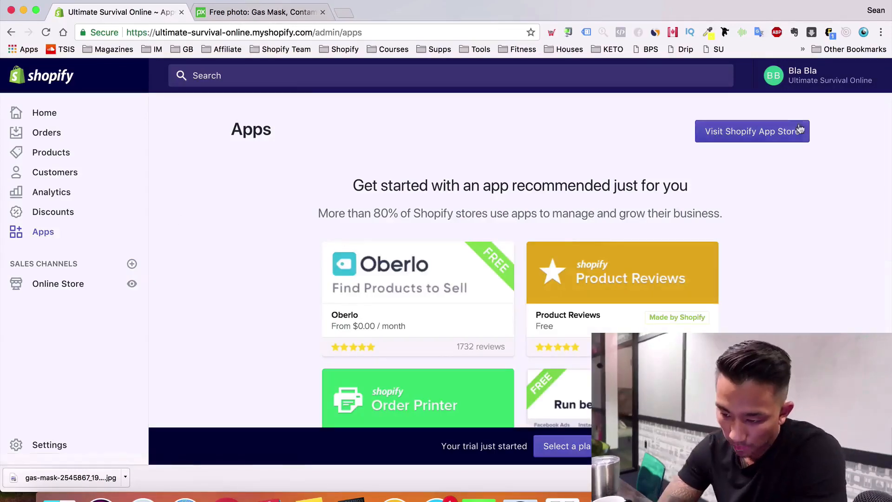
left_click(782, 131)
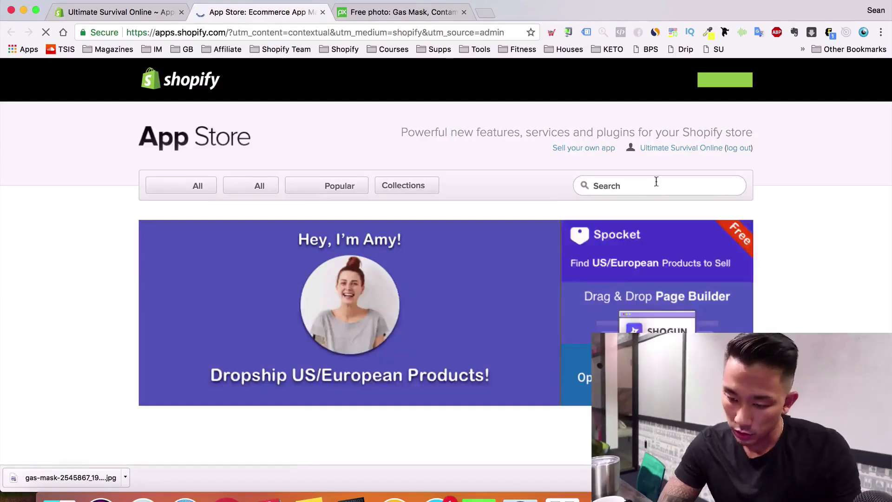
left_click(657, 182)
type("dropified")
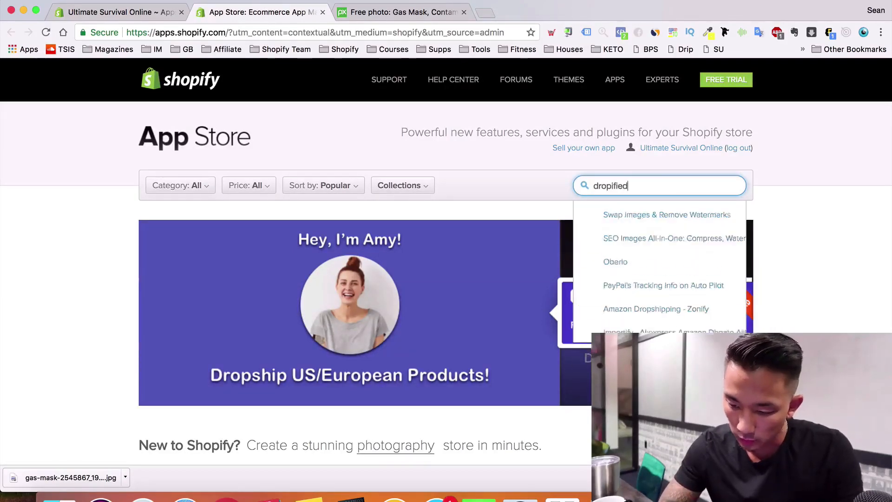
key("Return")
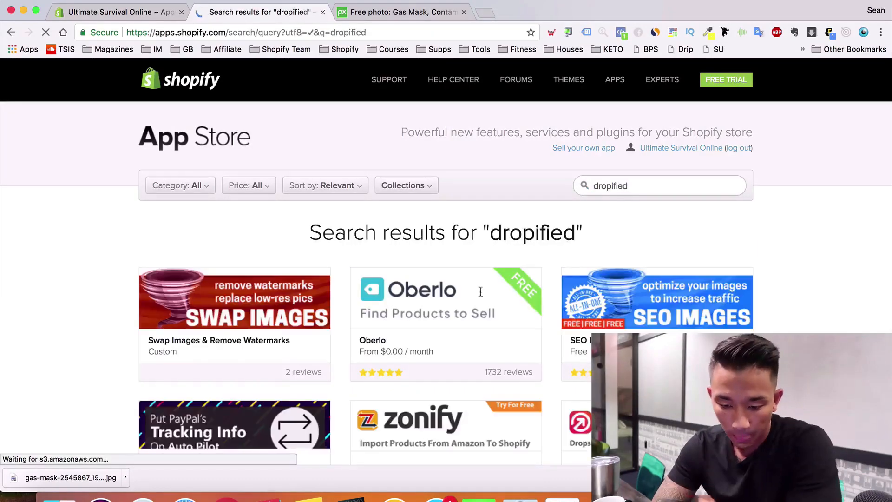
scroll(480, 291, "down", 5)
scroll(446, 302, "up", 5)
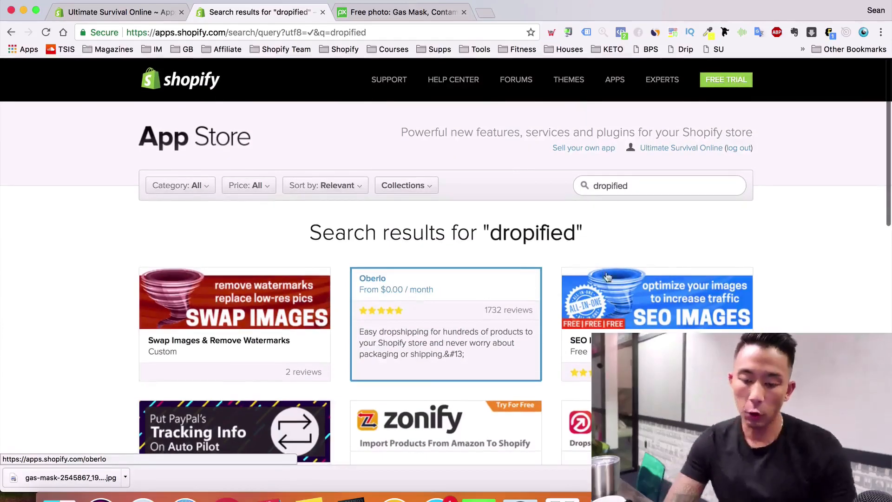
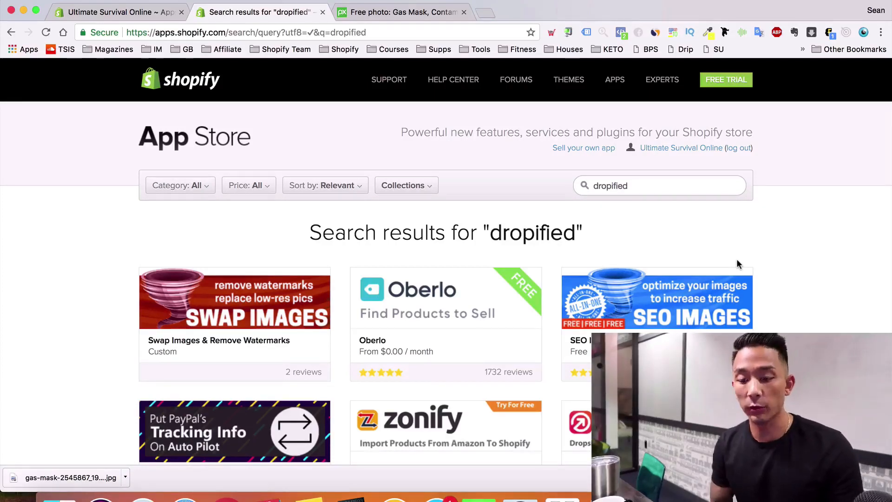
Search the App Store for 'mailchimp' and start installing MailChimp for Shopify
double_click(613, 184)
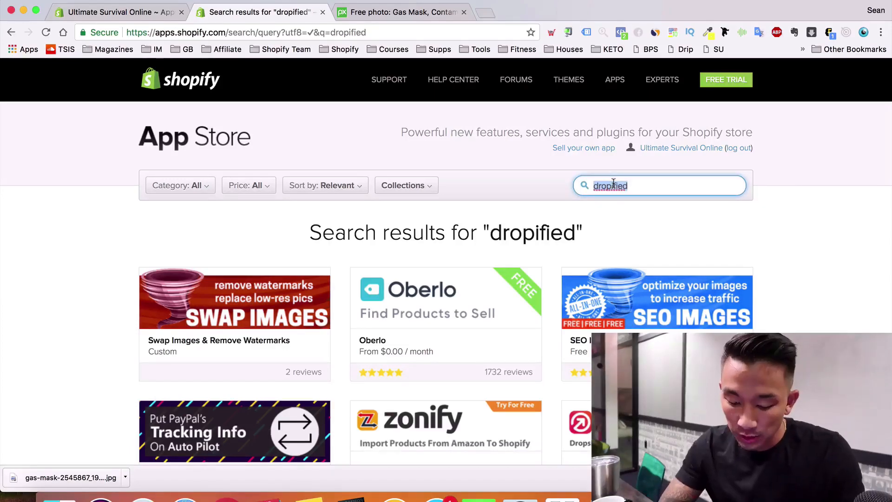
type("mailchimp")
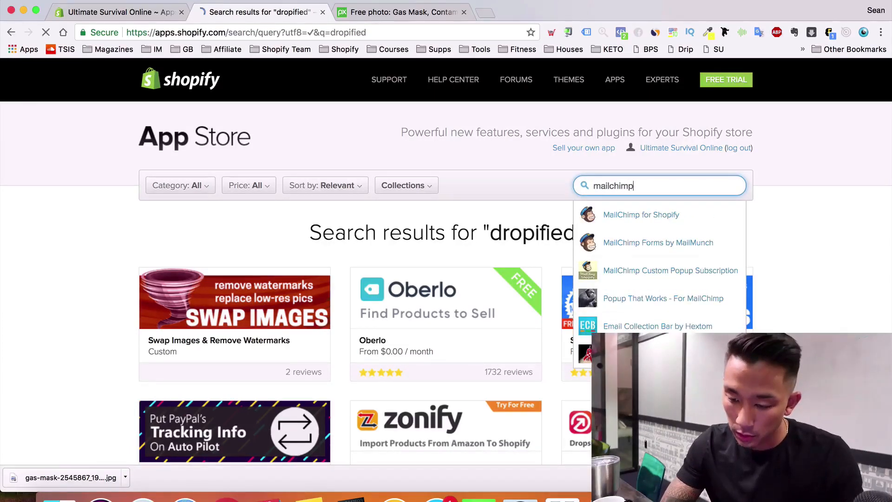
key("Return")
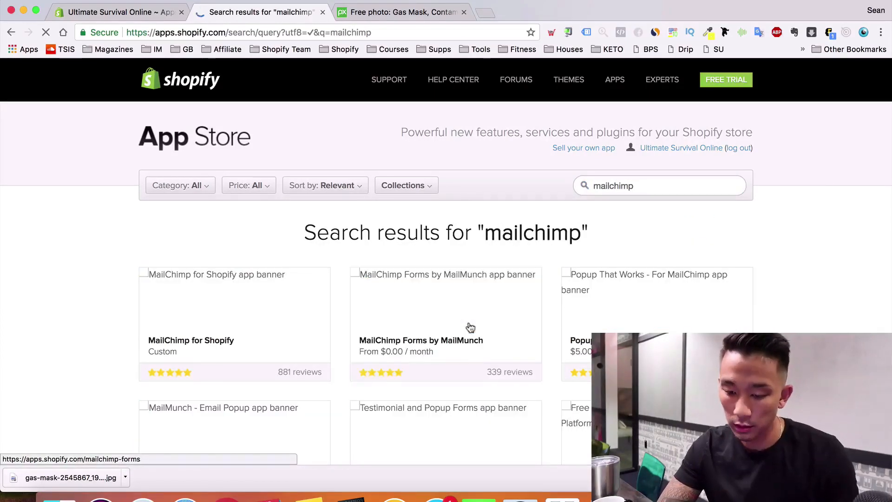
scroll(445, 332, "down", 2)
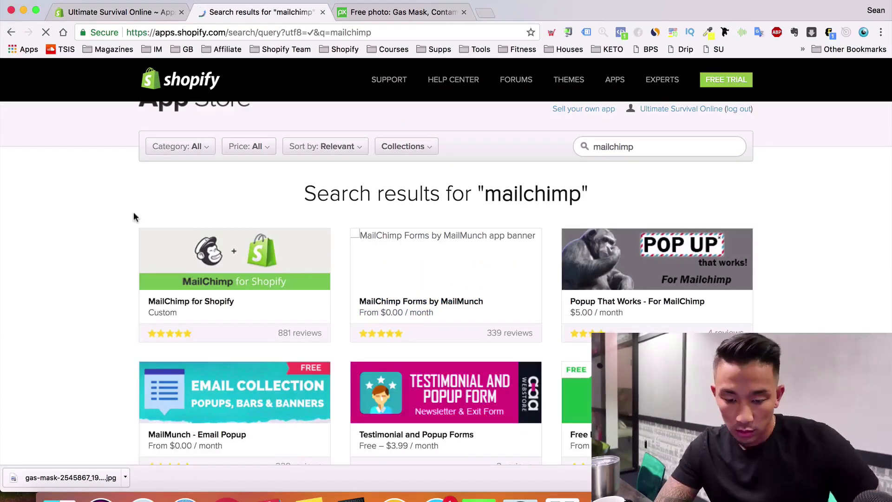
scroll(344, 114, "up", 2)
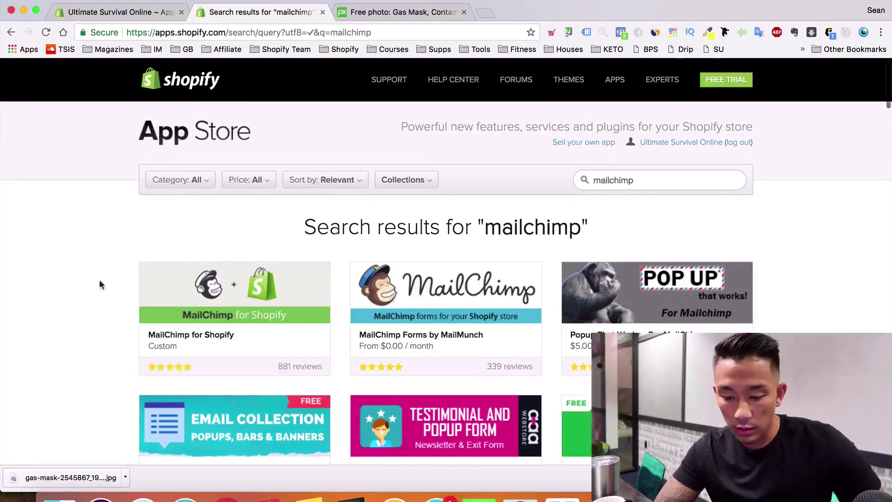
scroll(54, 319, "down", 1)
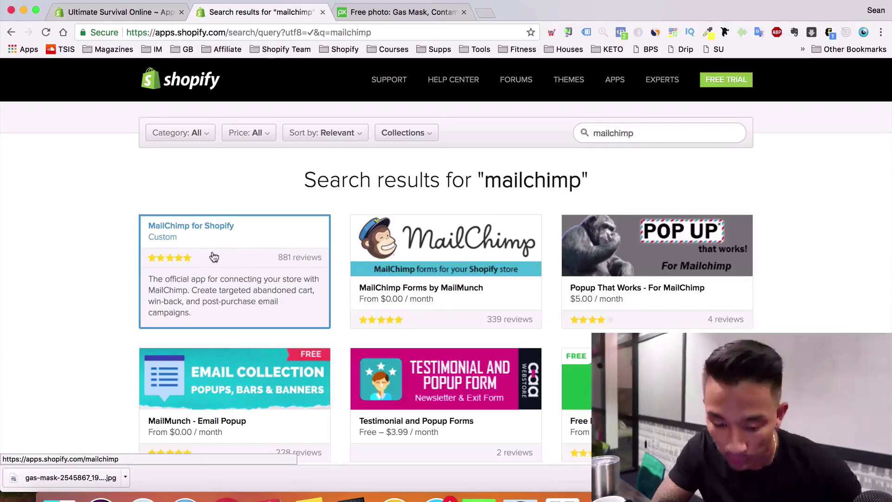
left_click(214, 257)
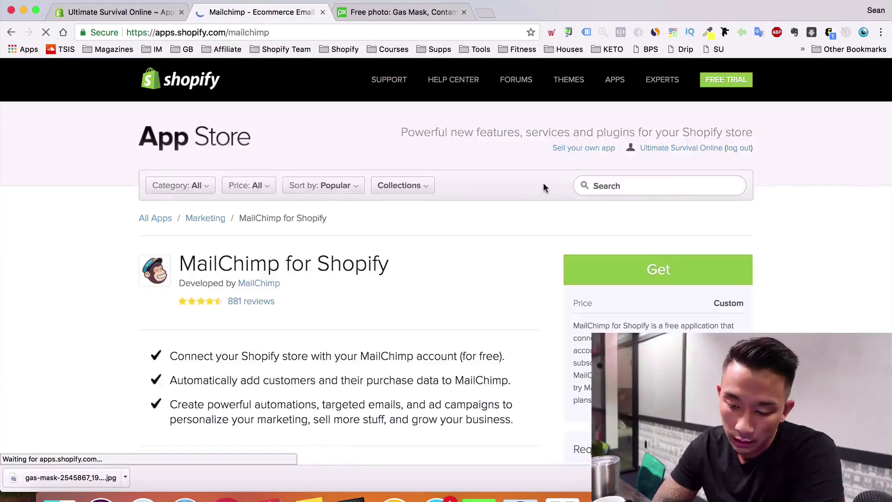
left_click(653, 271)
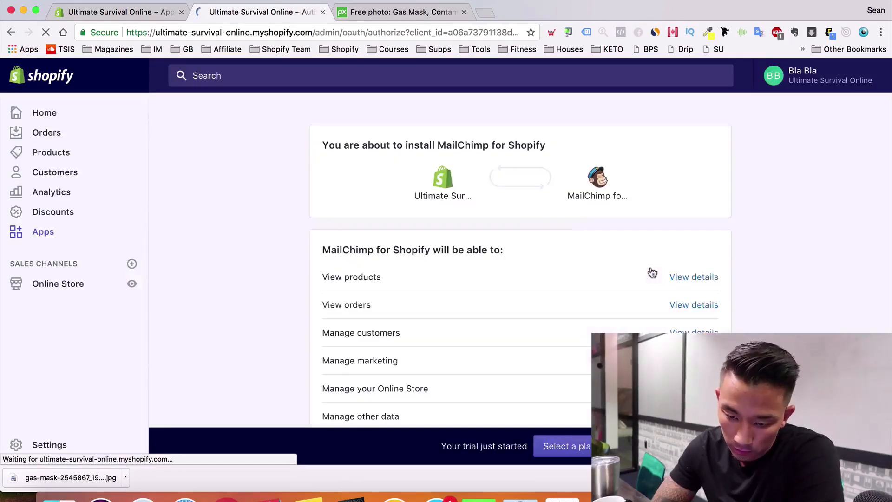
Install MailChimp for Shopify, then open the Shopify App Store in a new tab from Apps
scroll(492, 323, "down", 4)
left_click(700, 338)
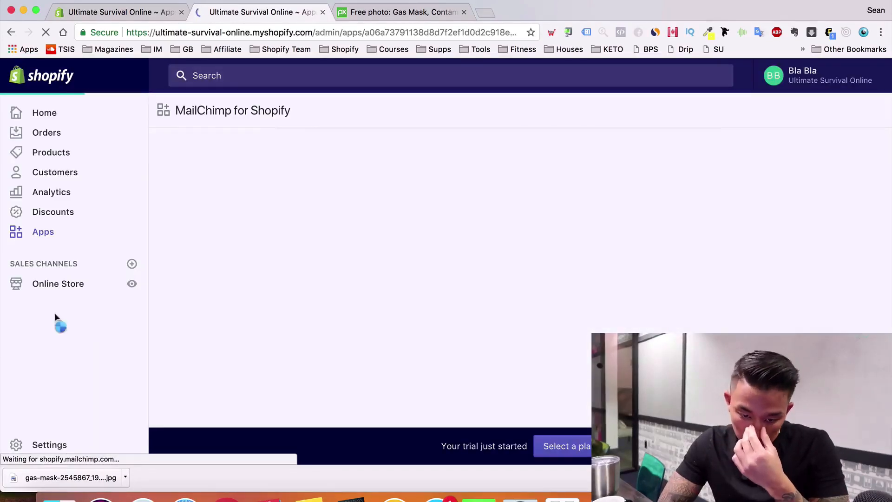
left_click(67, 243)
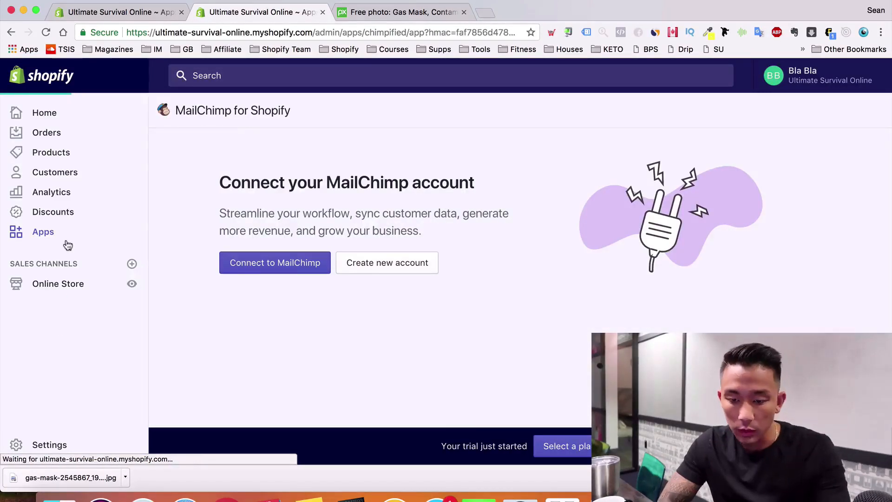
left_click(718, 136)
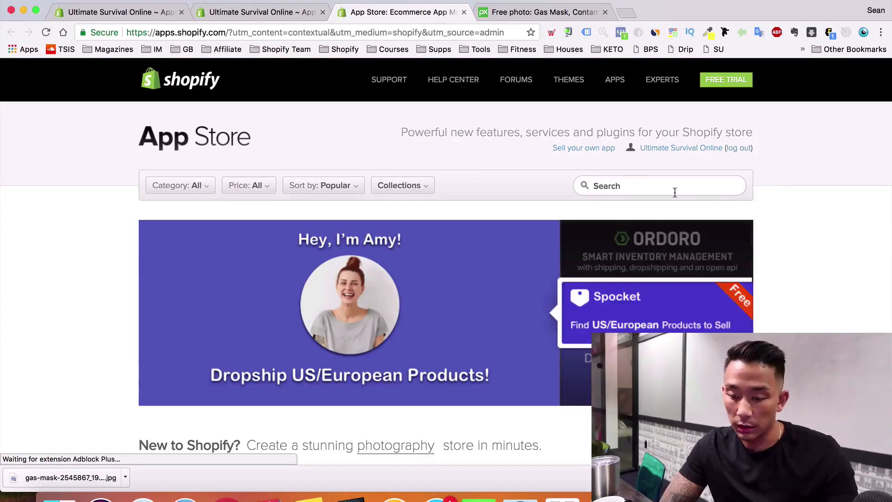
left_click(675, 192)
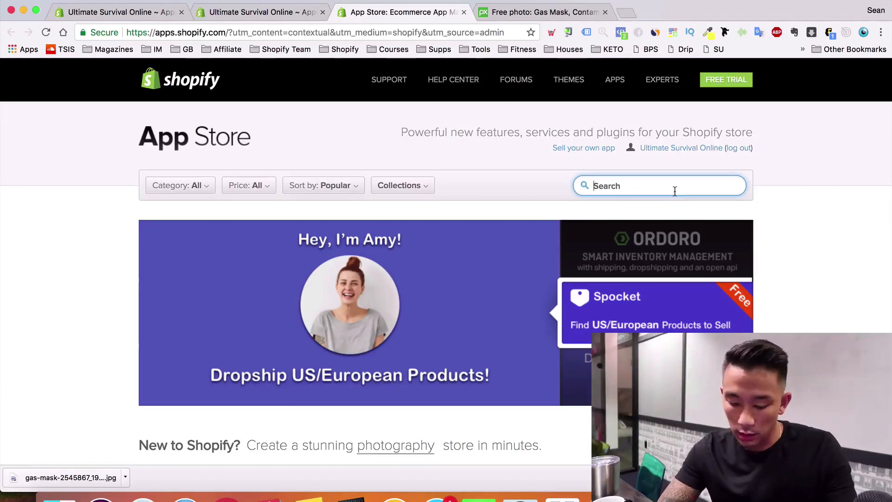
Search 'wheelio', open the Wheelio exit-intent pop-up listing and scroll through it
type("wheelio")
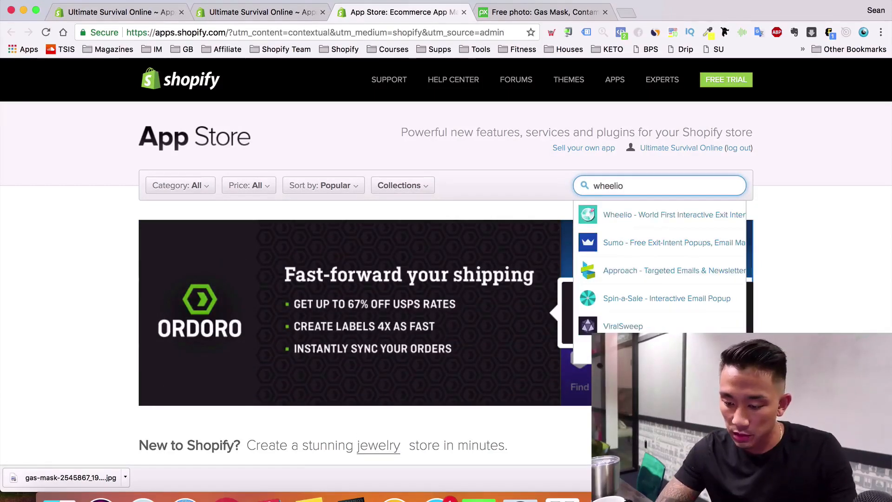
left_click(673, 216)
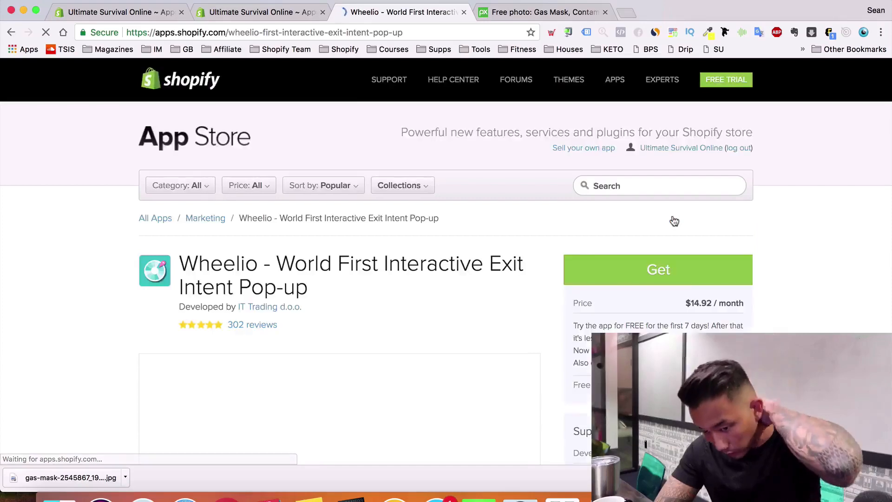
scroll(674, 220, "down", 5)
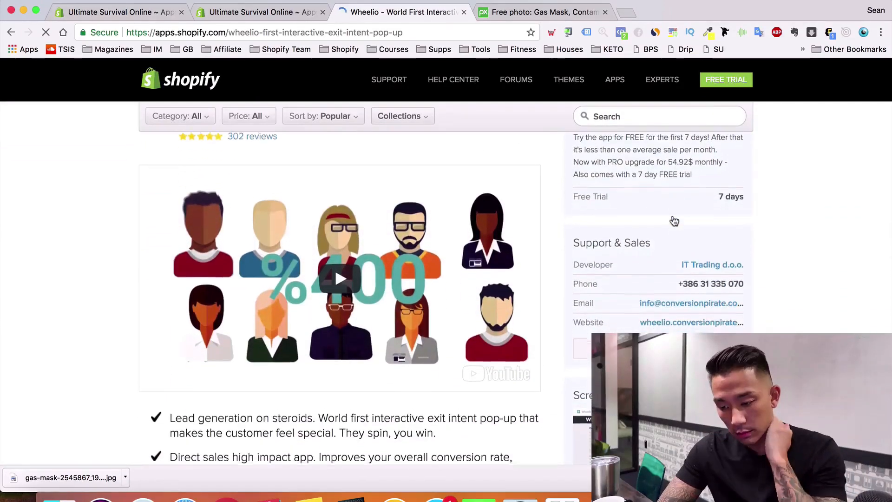
scroll(673, 221, "down", 2)
scroll(673, 220, "down", 4)
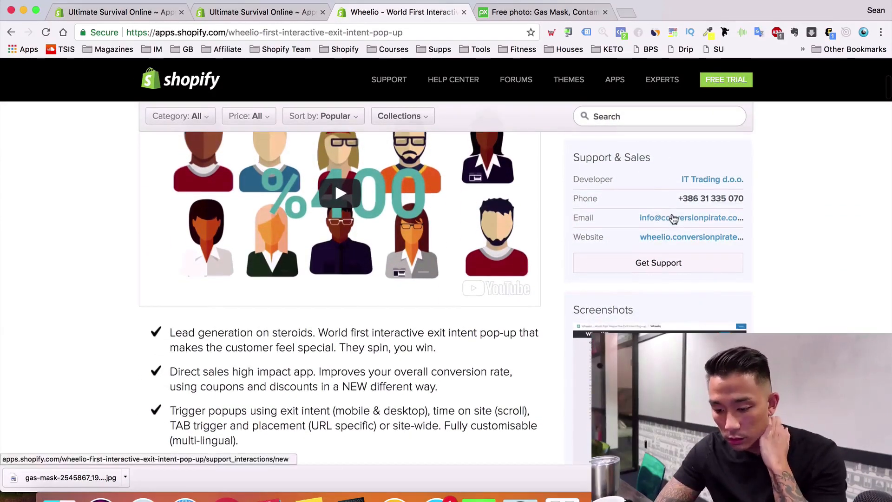
scroll(673, 219, "down", 1)
scroll(673, 219, "down", 2)
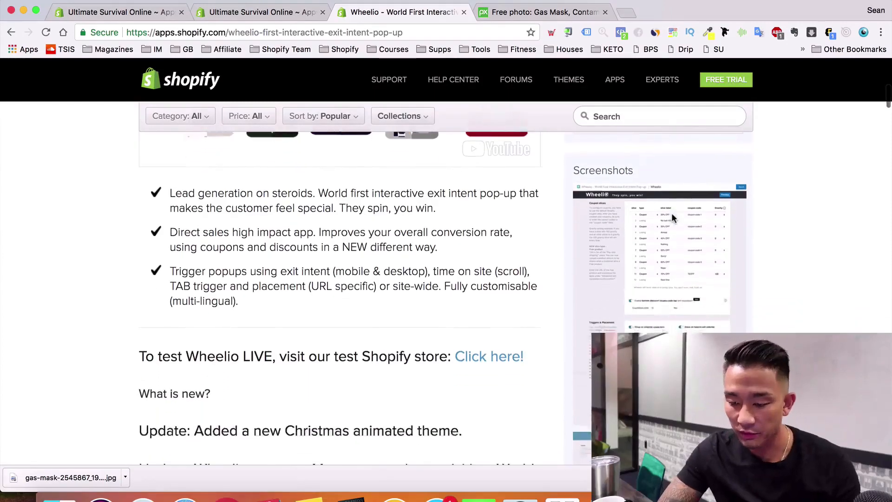
scroll(674, 219, "up", 2)
scroll(673, 219, "up", 7)
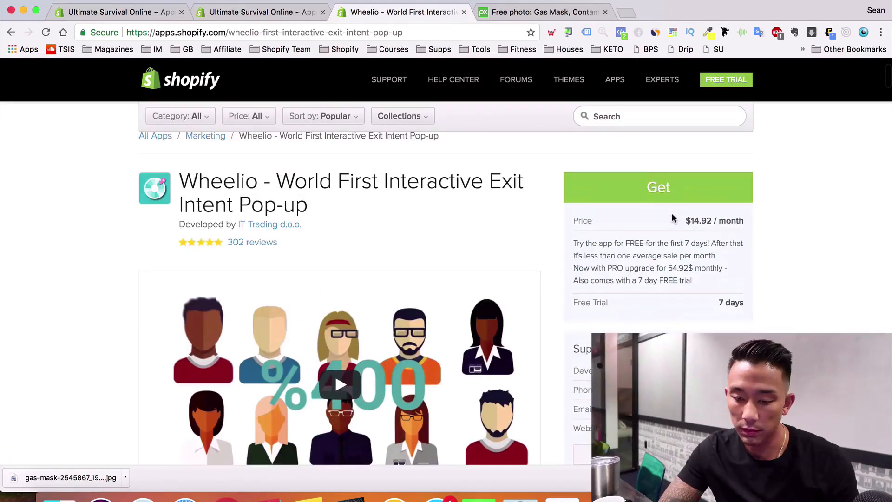
scroll(673, 218, "down", 2)
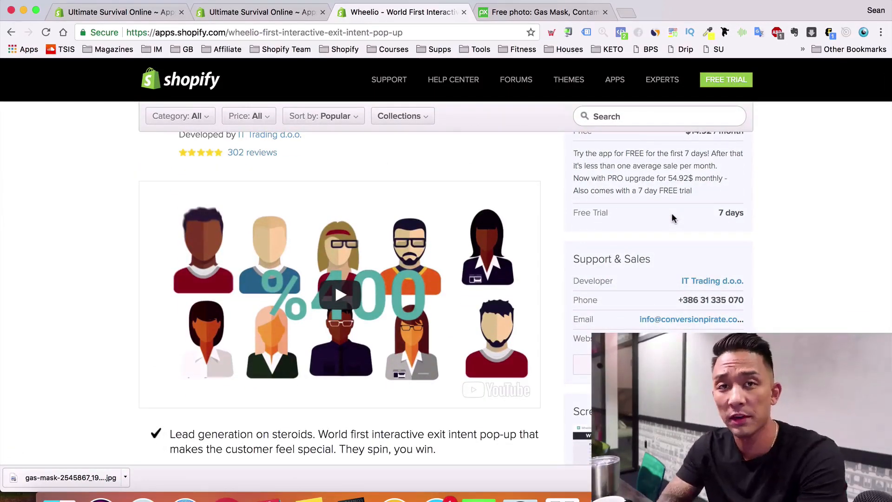
scroll(338, 223, "up", 3)
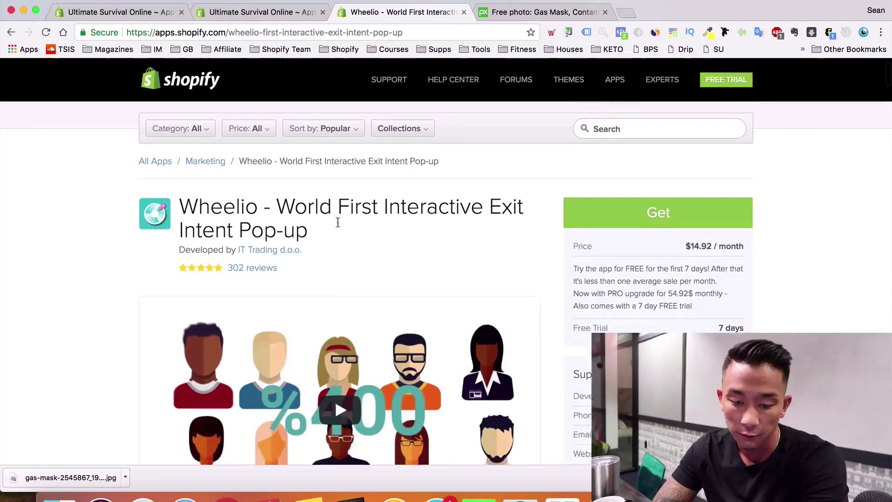
scroll(338, 223, "down", 1)
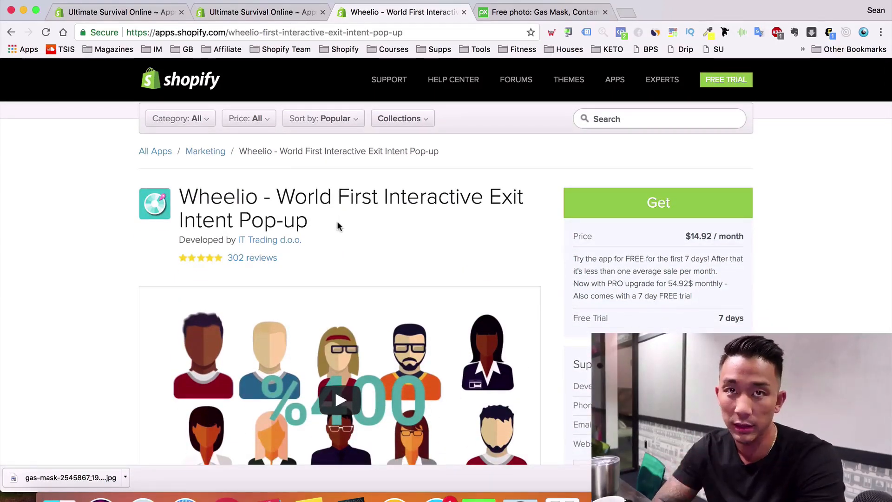
scroll(337, 223, "down", 3)
scroll(337, 214, "down", 4)
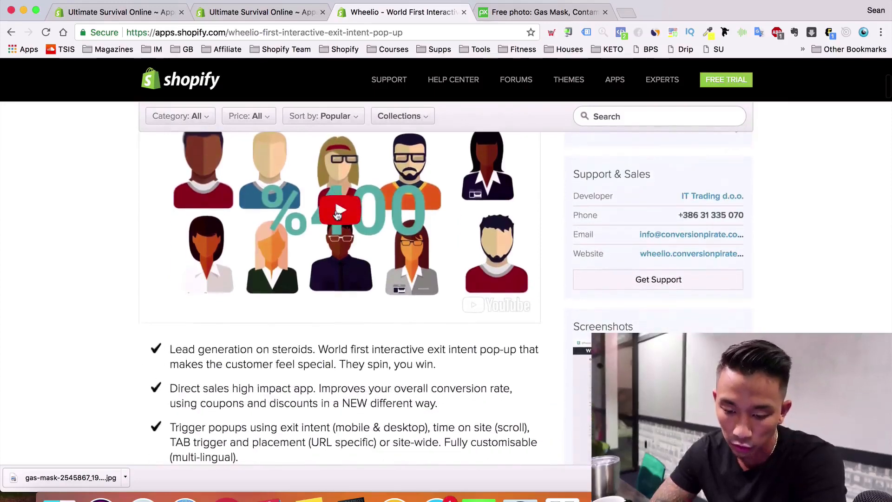
scroll(338, 215, "down", 4)
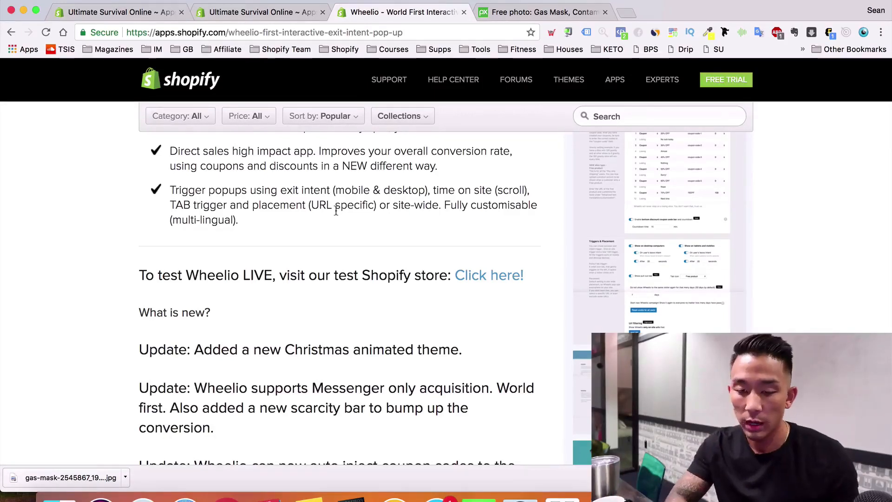
Page through the enlarged Wheelio screenshots, close the viewer, and focus the search box
left_click(583, 364)
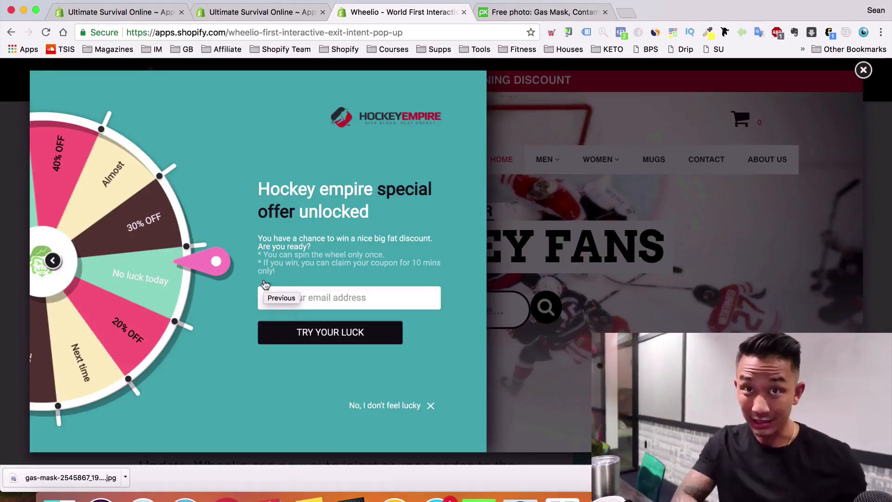
left_click(574, 226)
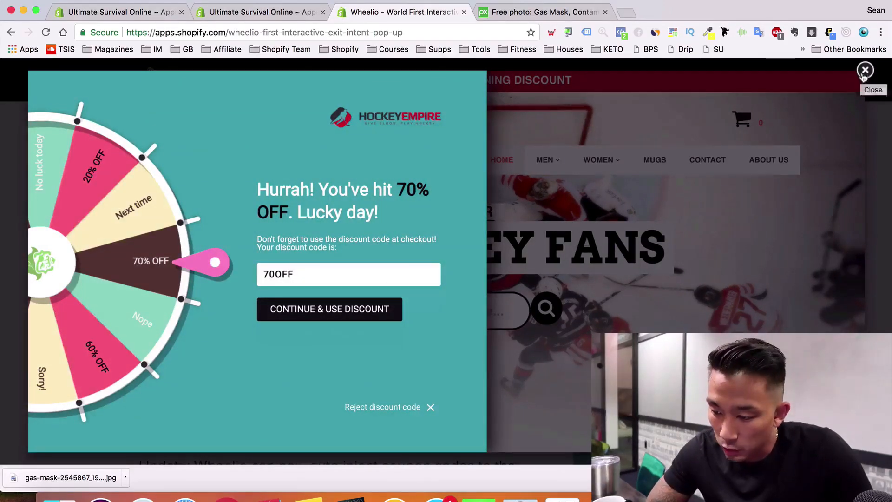
left_click(864, 72)
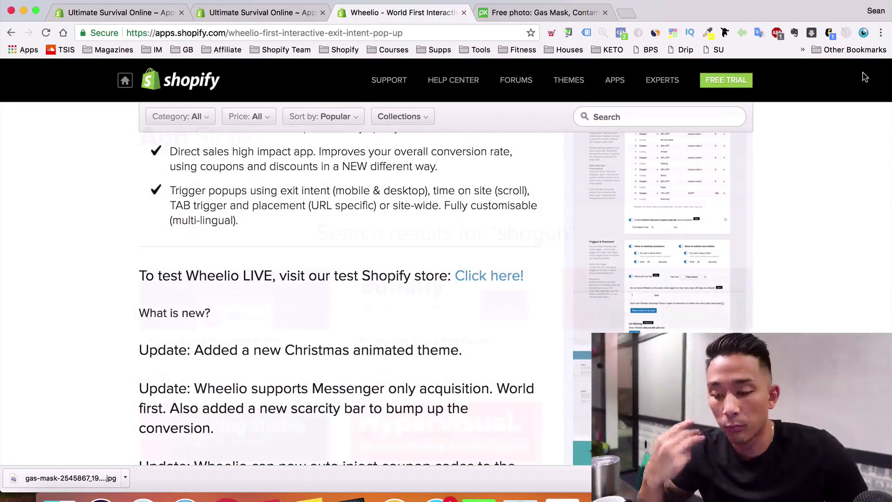
left_click(664, 109)
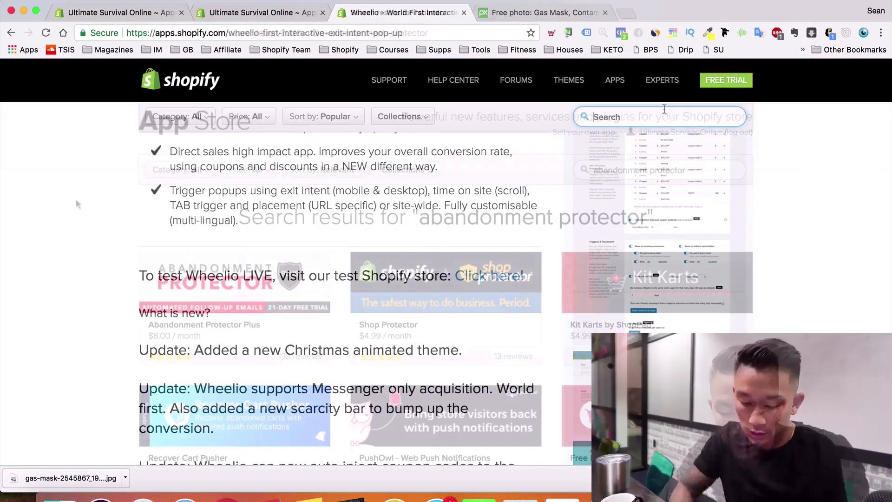
Search the App Store for 'shogun', scroll the results, and highlight the search query
type("shogun")
key("Return")
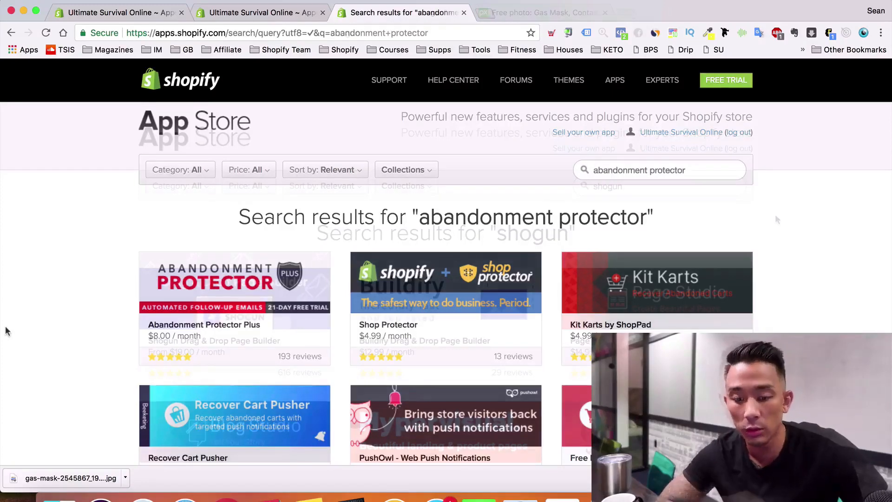
scroll(132, 363, "down", 1)
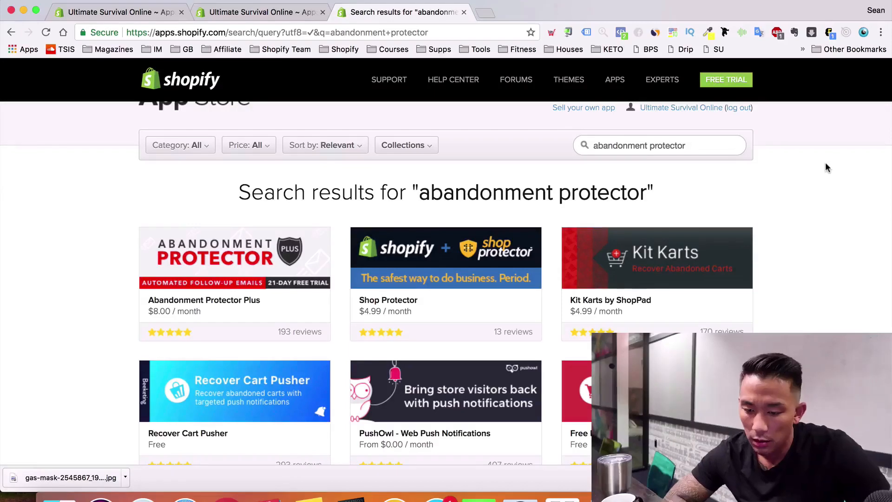
left_click_drag(675, 145, 557, 144)
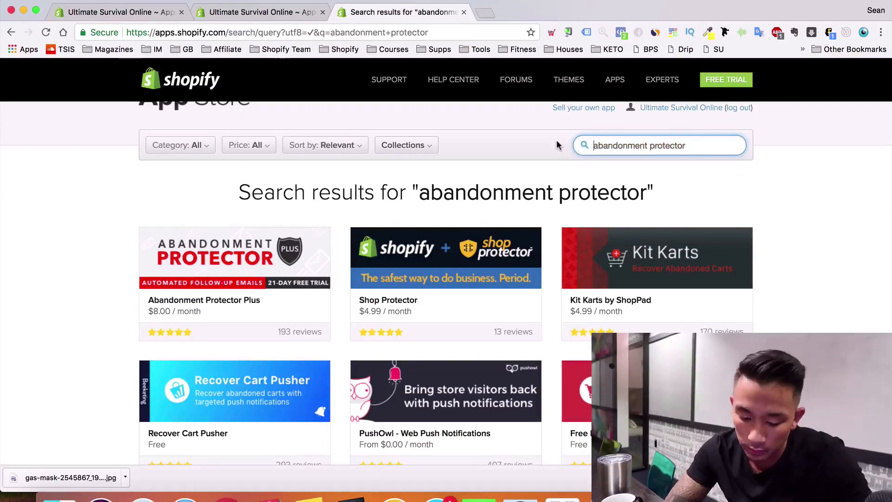
Replace the search query with 'conversio' and scroll through the Conversio results
key("super+a")
type("conversio")
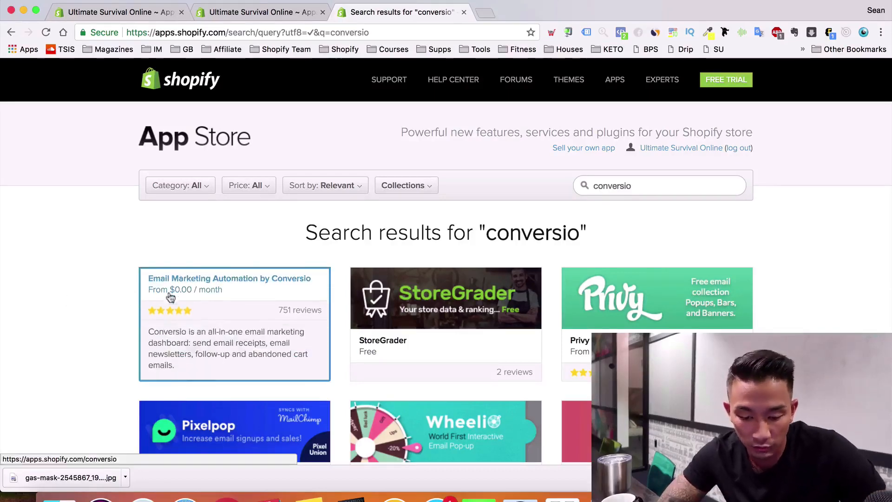
scroll(50, 253, "down", 6)
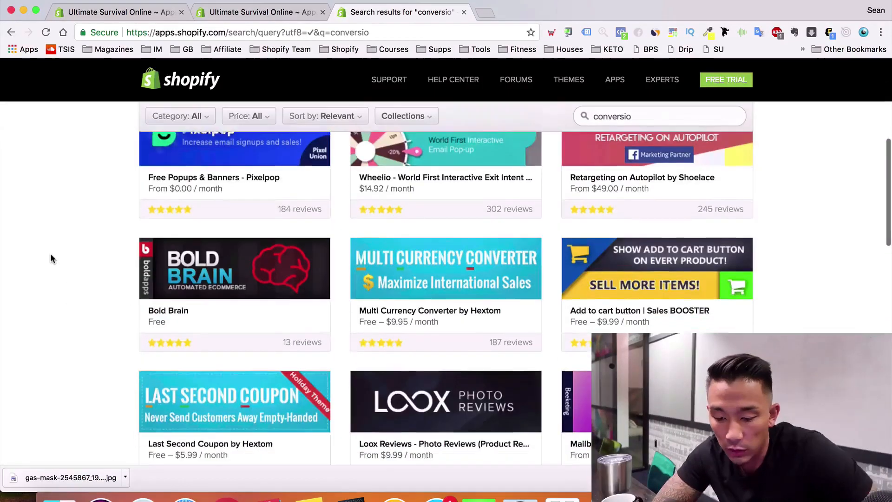
scroll(51, 253, "up", 4)
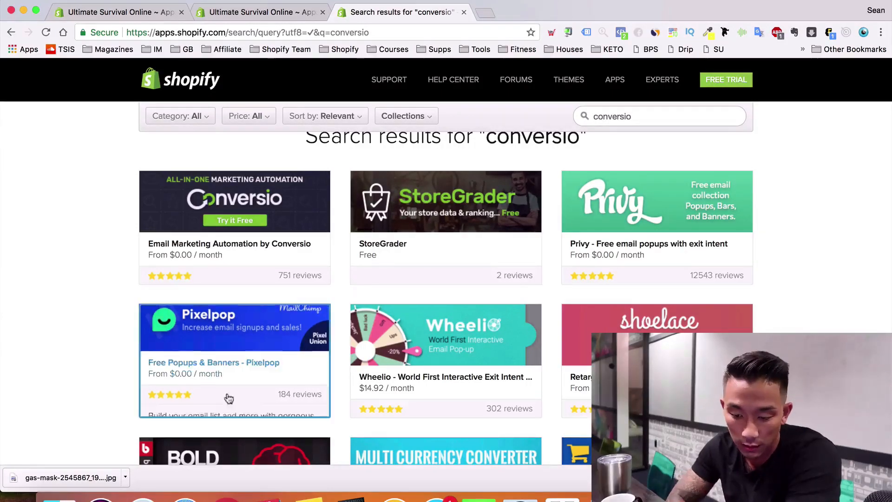
scroll(229, 398, "down", 2)
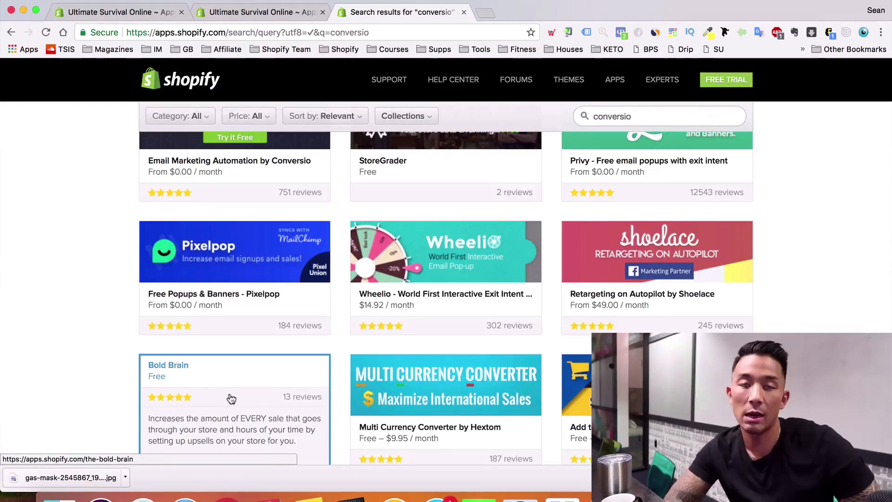
Return to the admin tab and open Online Store themes, showing Minimal as current
left_click(243, 17)
scroll(349, 290, "down", 1)
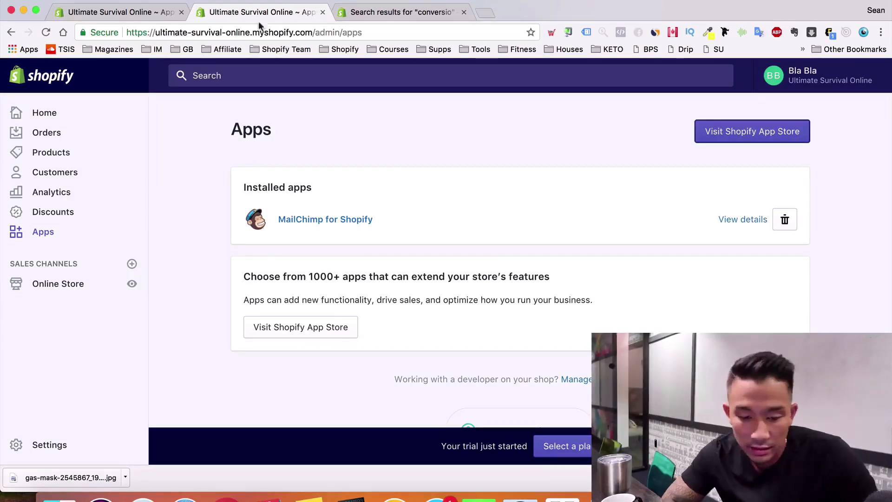
left_click(51, 283)
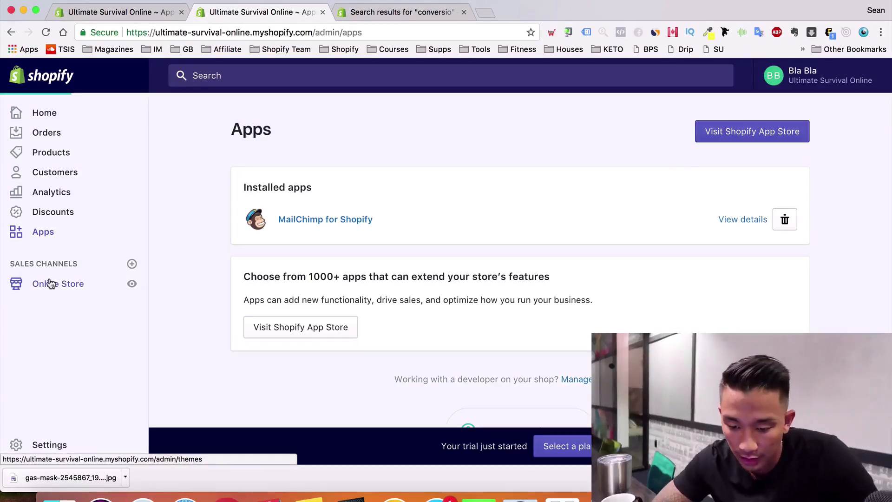
scroll(472, 274, "down", 1)
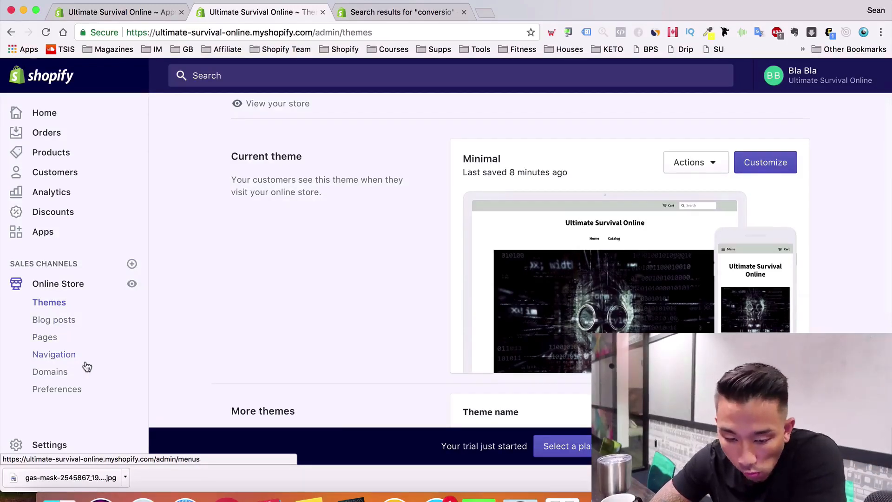
In Preferences, enter title 'Ultimate Survival Online' and meta description 'Best survival and tactical gear!'
scroll(84, 360, "down", 2)
left_click(54, 337)
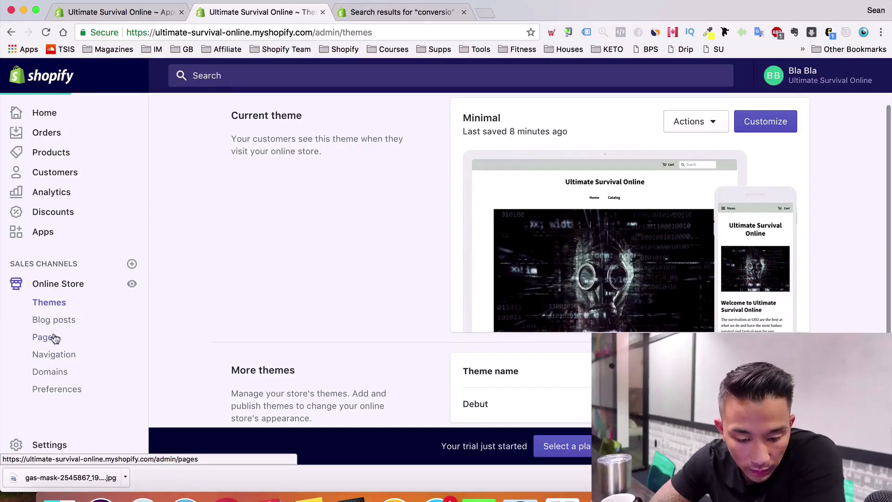
left_click(60, 390)
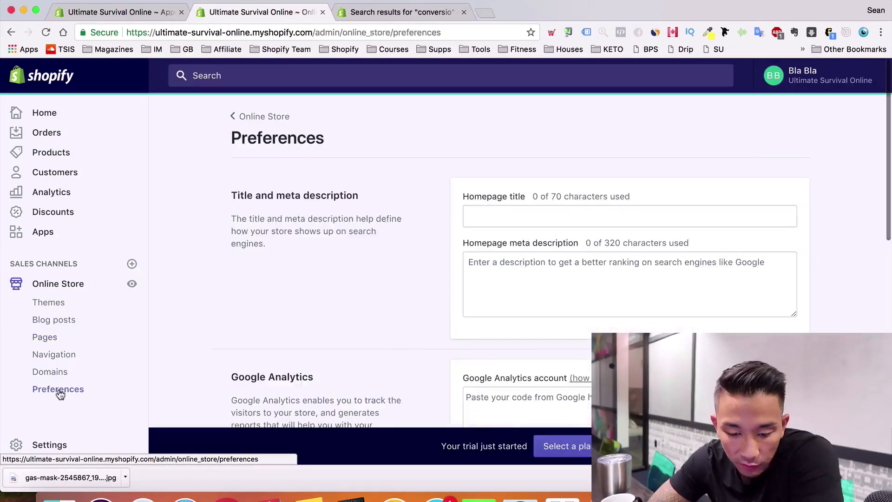
scroll(511, 348, "down", 2)
left_click(580, 175)
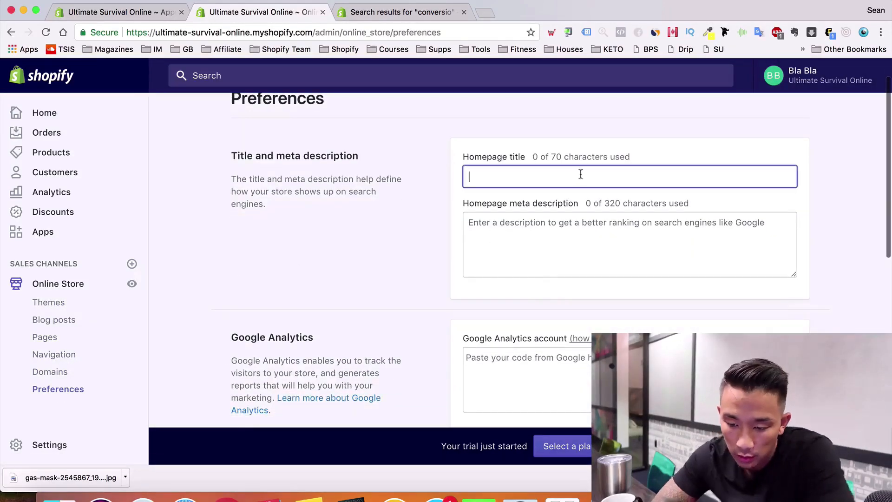
type("Ultimate Su")
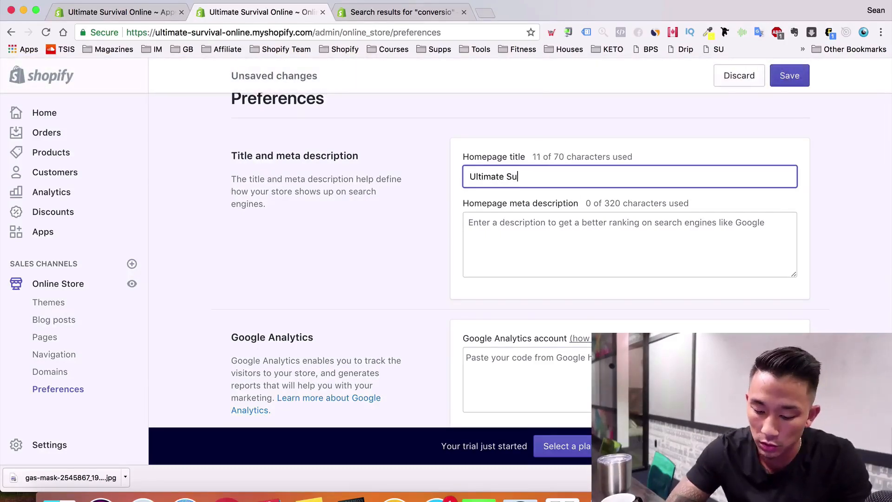
type("rviva")
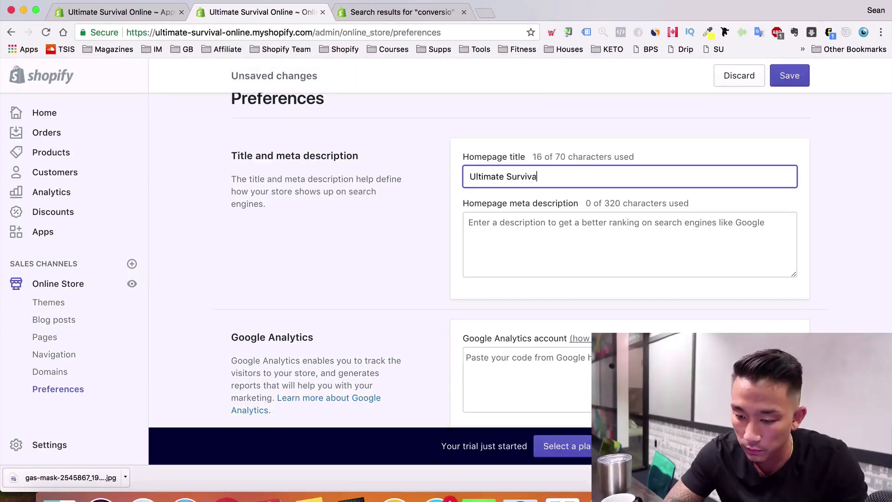
type("l Online")
key("Tab")
type("Be")
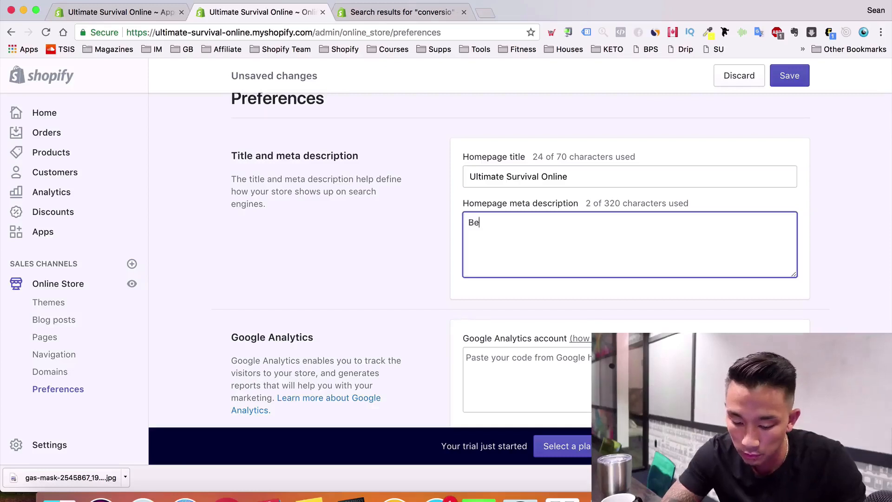
type("st survival and t")
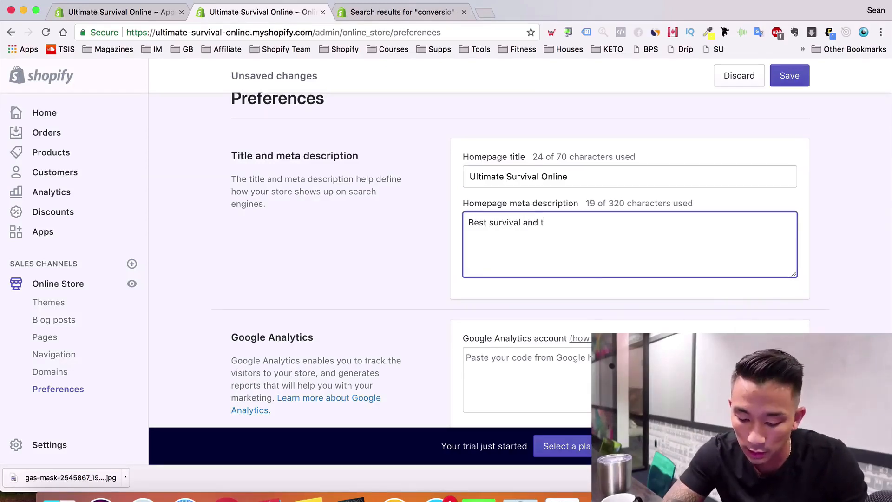
type("actical gear")
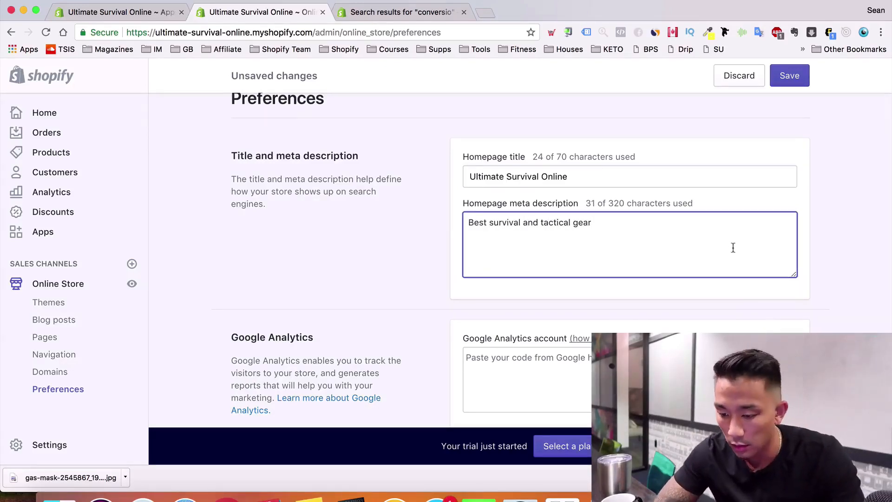
scroll(733, 247, "down", 2)
type("!")
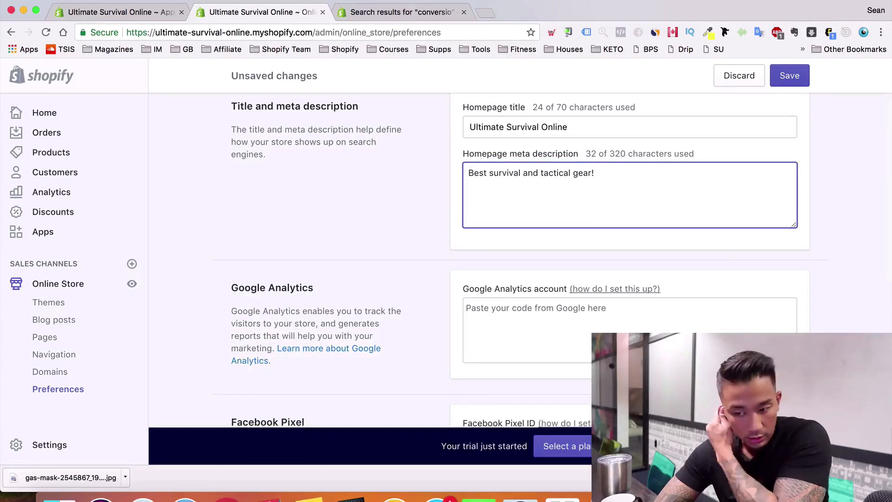
Inspect the Google Analytics field and its setup help page, then close the help
scroll(617, 311, "down", 2)
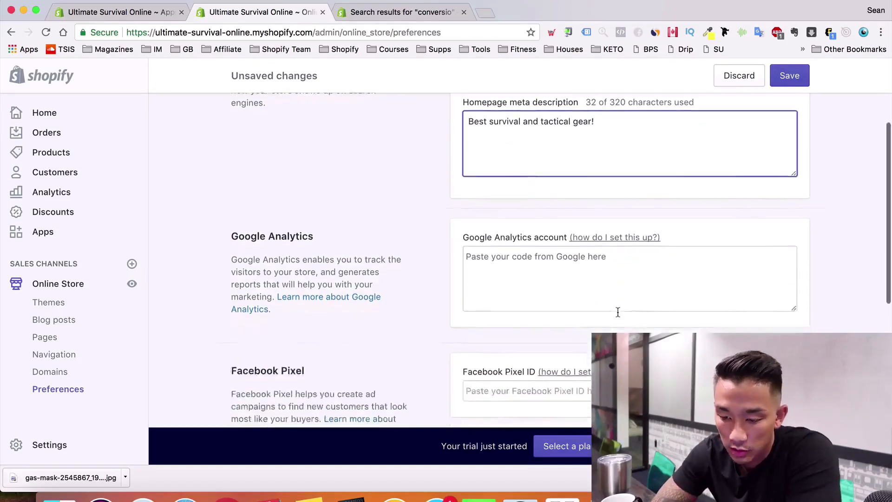
scroll(617, 311, "up", 3)
scroll(654, 221, "down", 4)
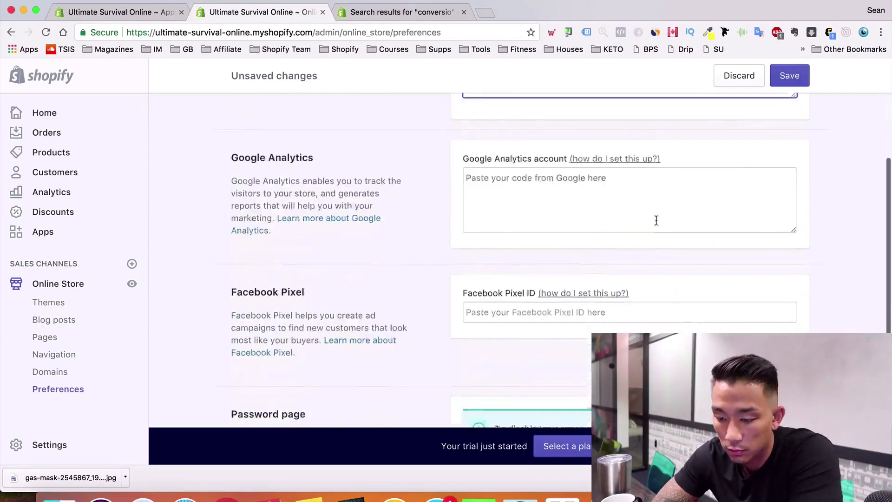
scroll(655, 219, "up", 4)
scroll(647, 267, "down", 3)
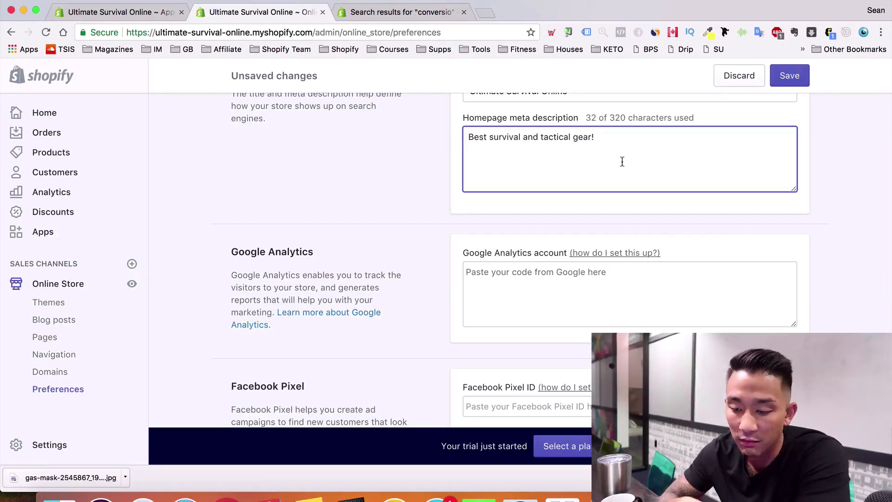
left_click(630, 301)
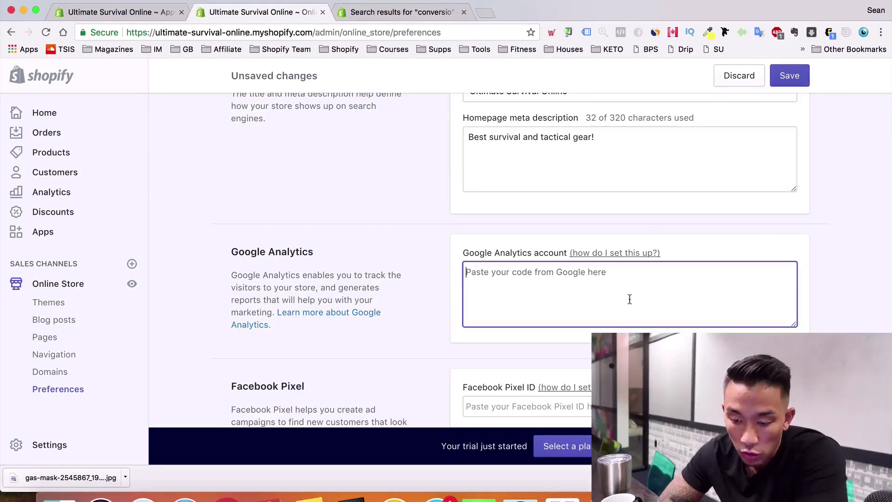
left_click(617, 253)
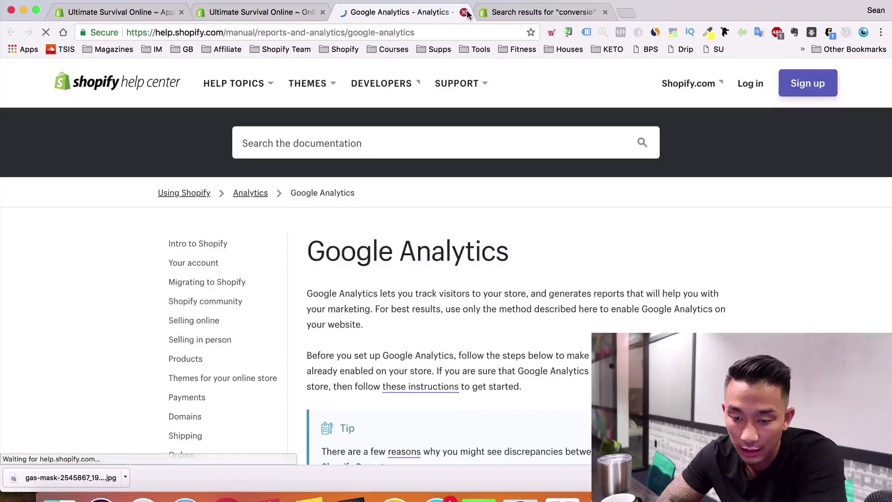
left_click(464, 12)
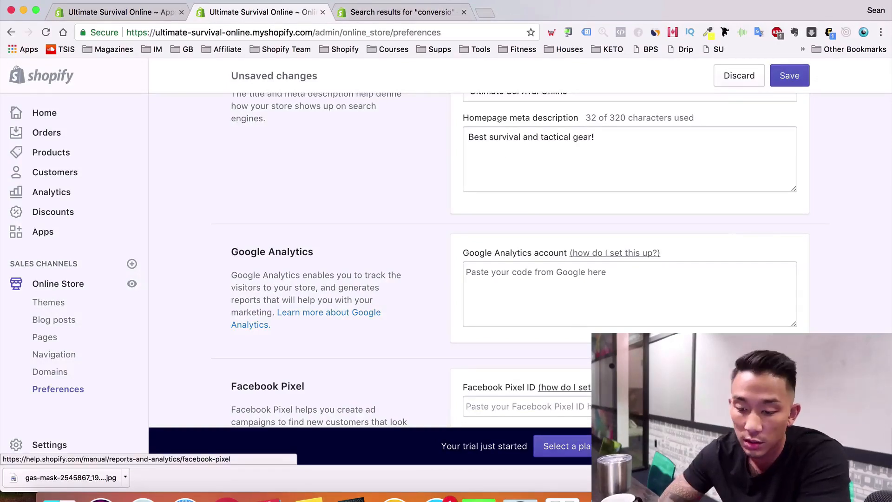
Check the Facebook Pixel field, then save the Preferences changes
scroll(608, 387, "down", 3)
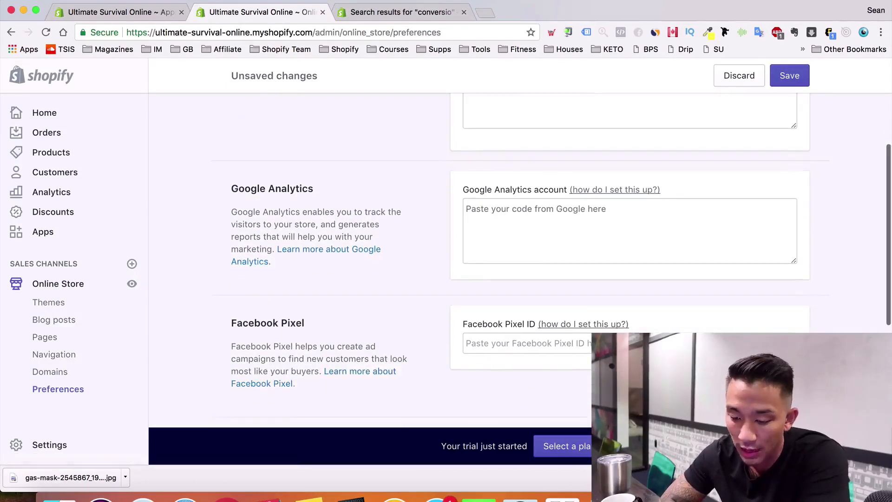
scroll(609, 387, "down", 3)
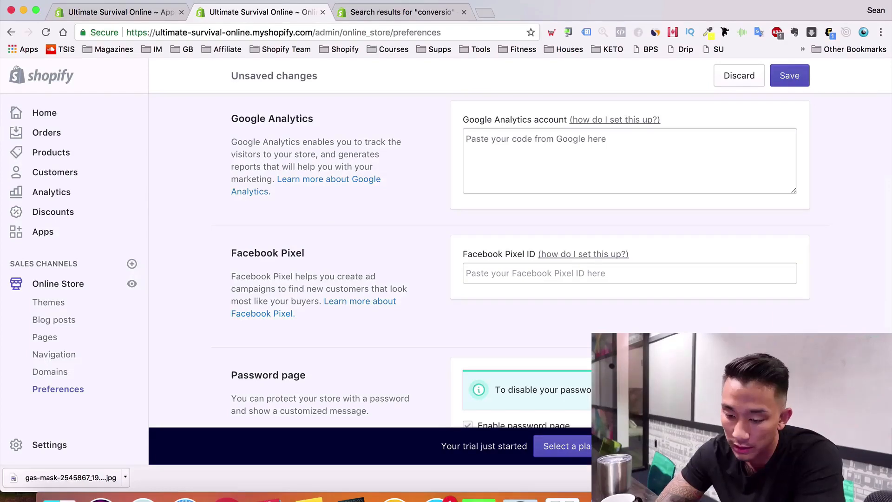
left_click(655, 274)
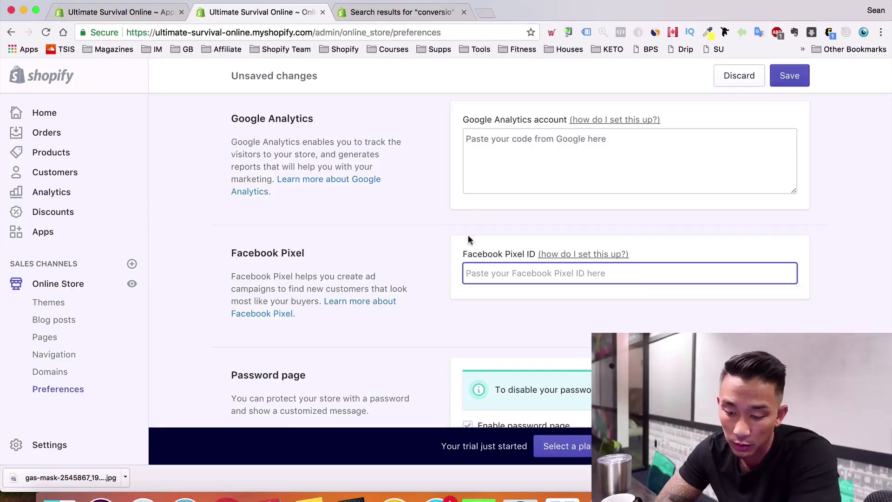
scroll(467, 235, "down", 3)
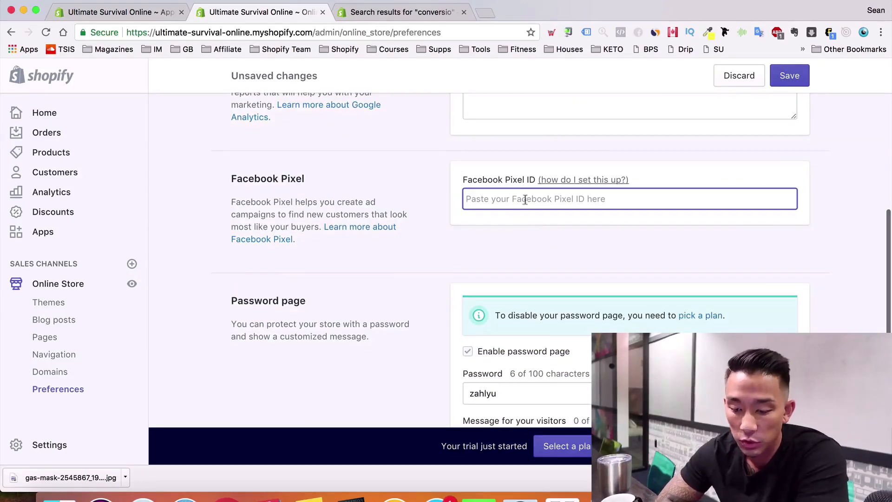
scroll(261, 346, "down", 5)
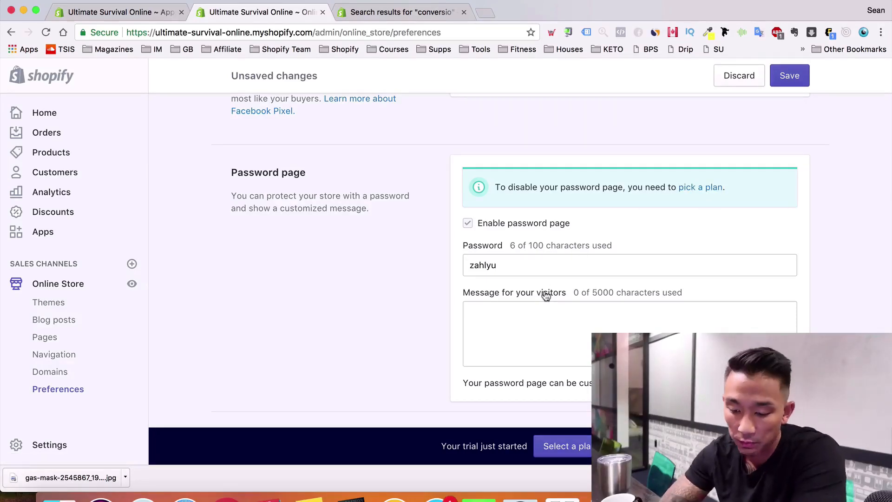
scroll(544, 293, "down", 2)
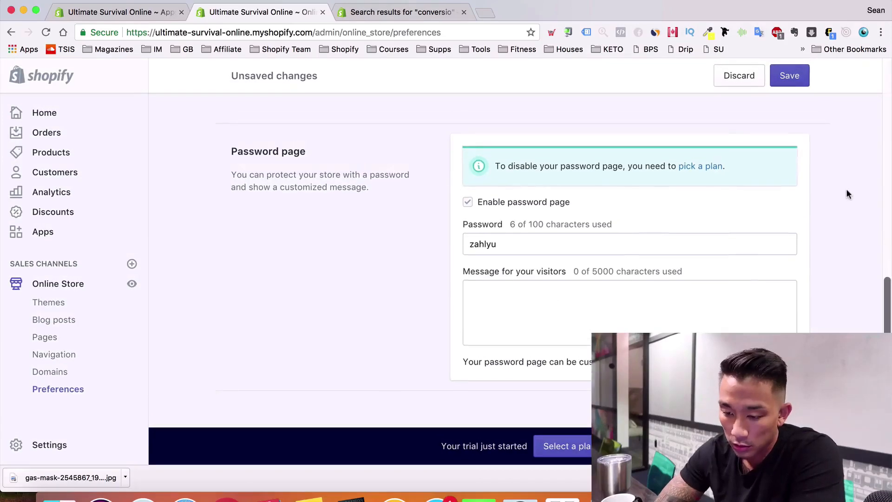
scroll(846, 191, "up", 10)
left_click(798, 82)
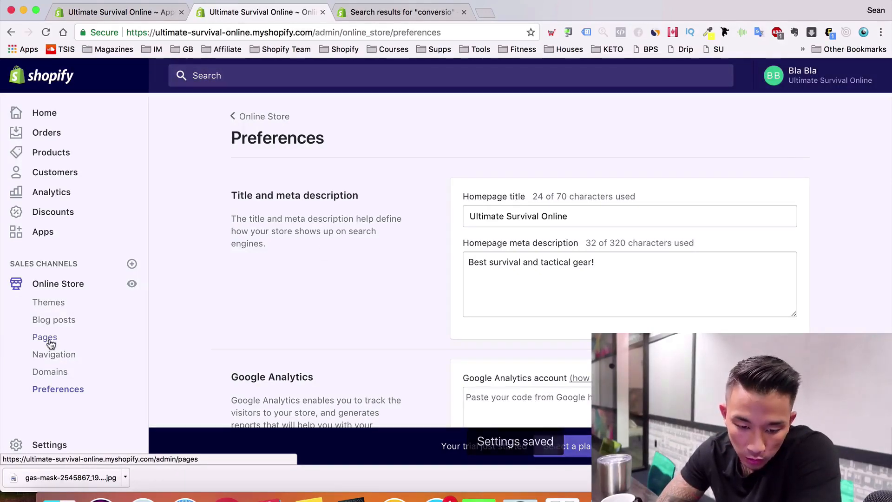
scroll(51, 343, "down", 5)
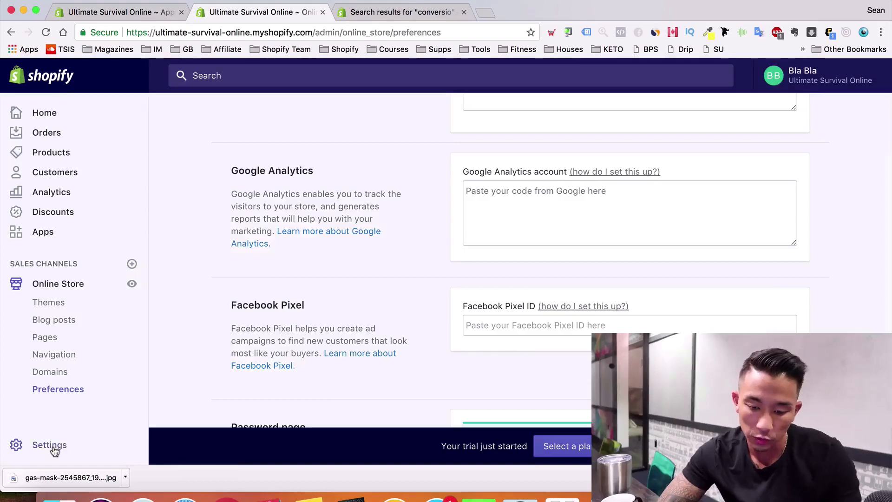
Open Settings > Checkout and duplicate the browser tab
left_click(68, 433)
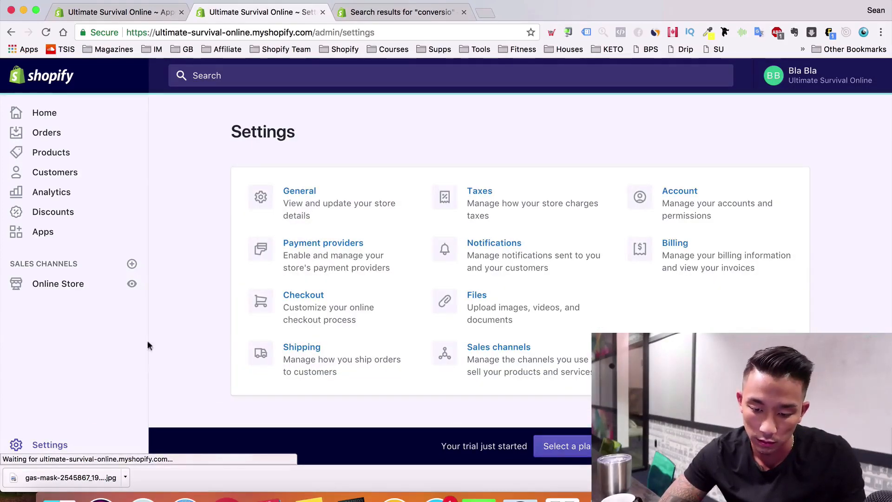
left_click(314, 302)
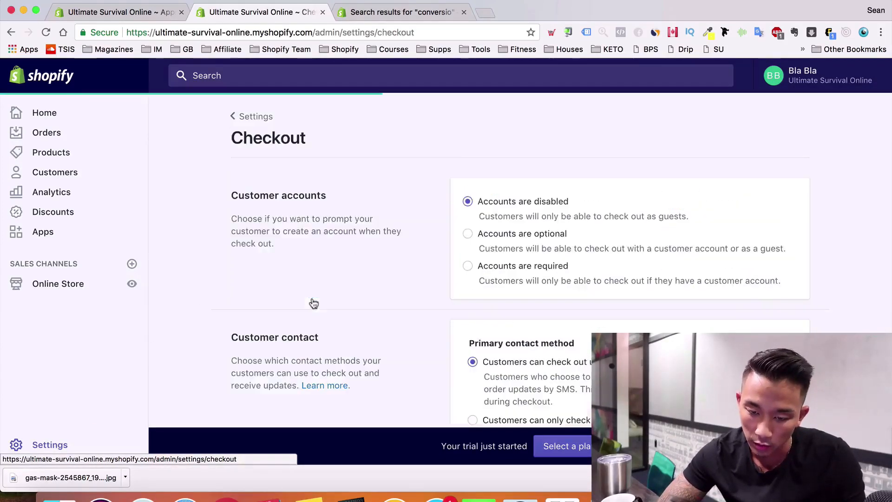
scroll(531, 274, "down", 6)
scroll(531, 270, "down", 5)
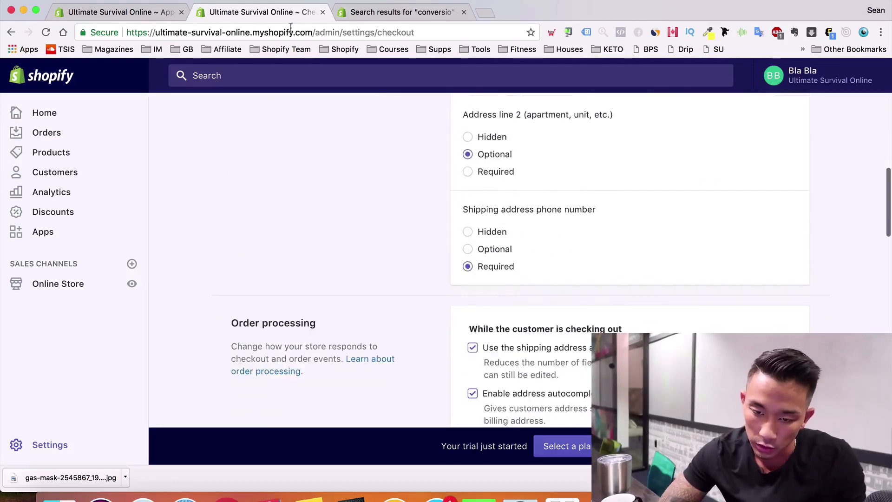
right_click(281, 16)
left_click(297, 54)
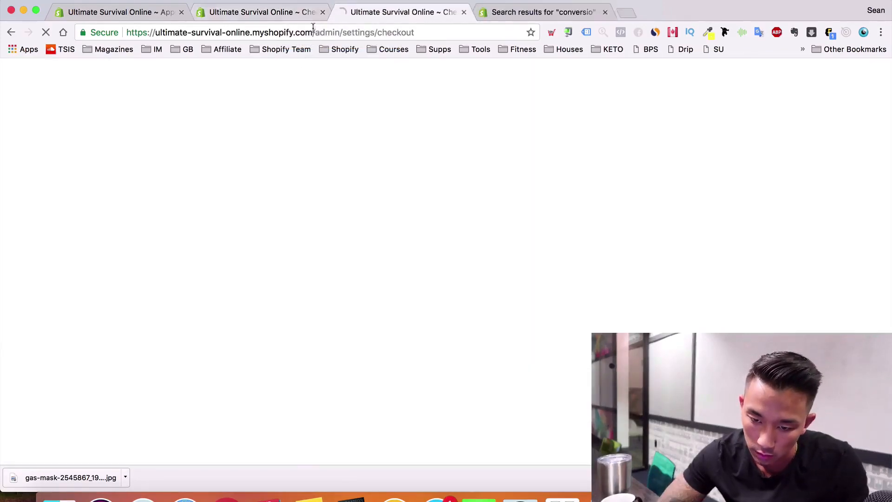
Select all of the refund policy text in the original checkout tab
left_click(305, 16)
scroll(470, 279, "down", 8)
scroll(471, 279, "down", 5)
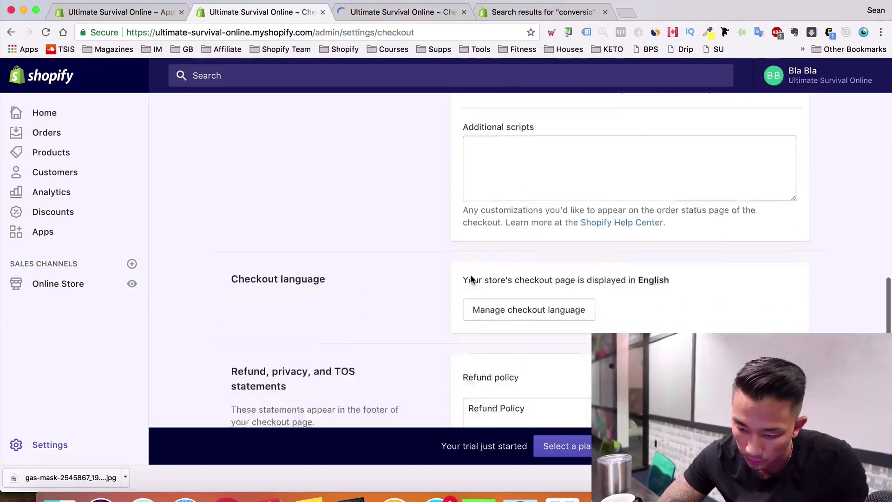
scroll(471, 279, "down", 5)
left_click(589, 372)
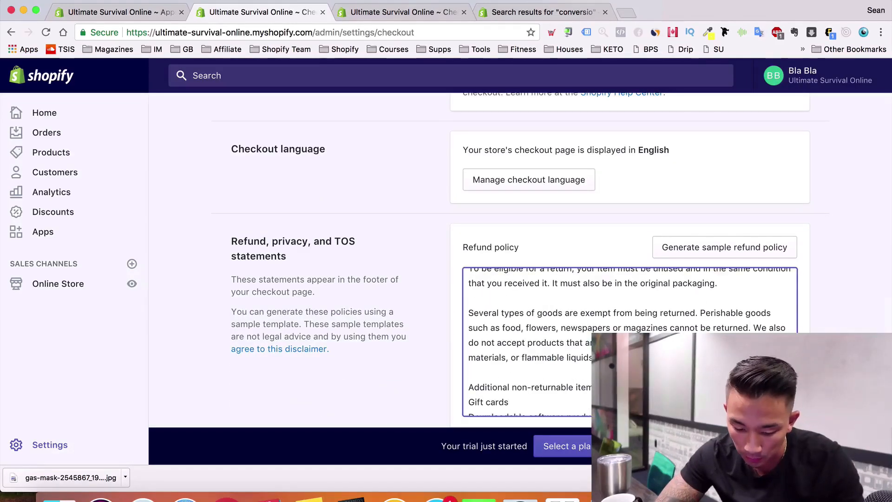
key("super+a")
Open Online Store > Pages in the duplicated tab
key("ctrl+Tab")
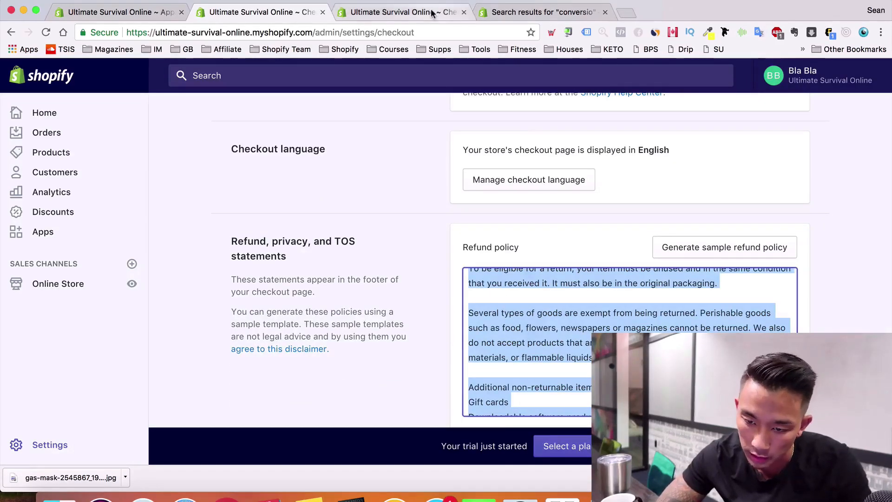
left_click(65, 284)
left_click(54, 338)
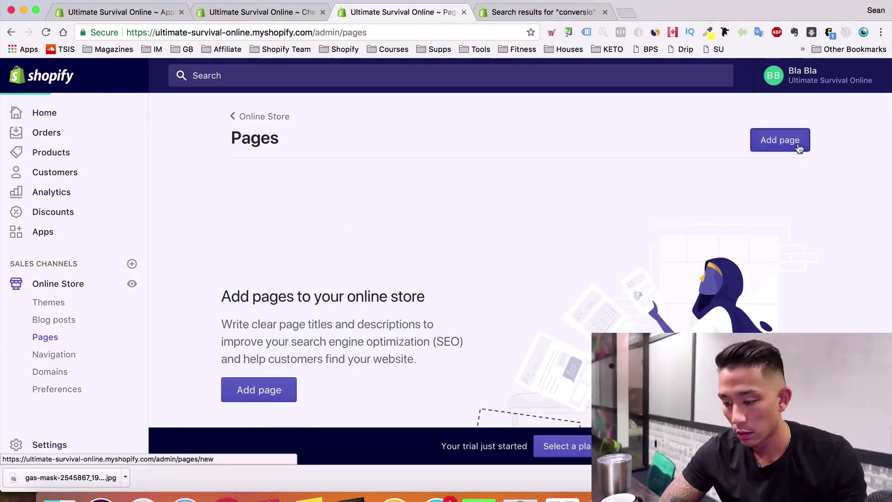
Create and save a 'Refund Policy' page with the pasted refund policy text
left_click(795, 143)
left_click(420, 236)
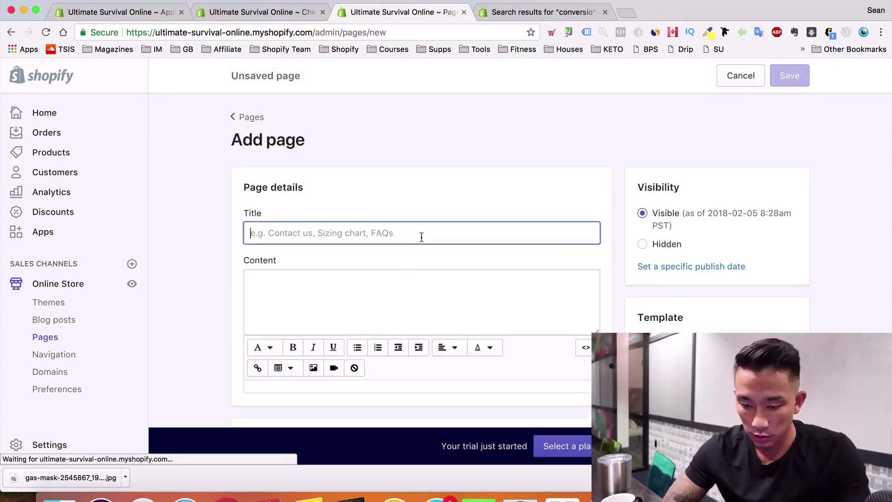
type("Refund Policy")
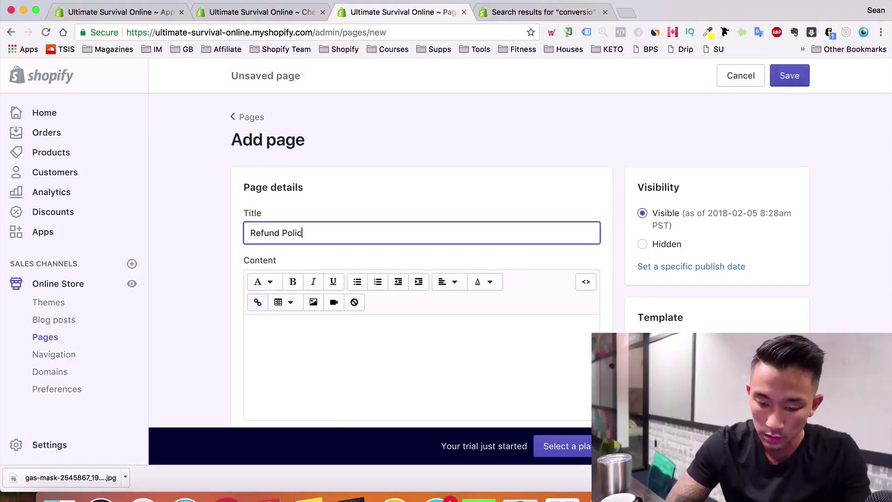
key("Tab")
left_click(484, 334)
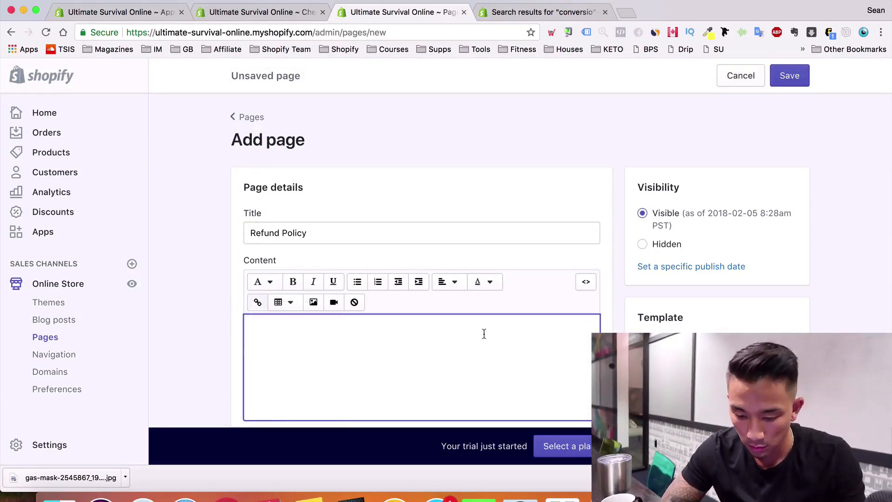
key("super+v")
scroll(704, 322, "down", 3)
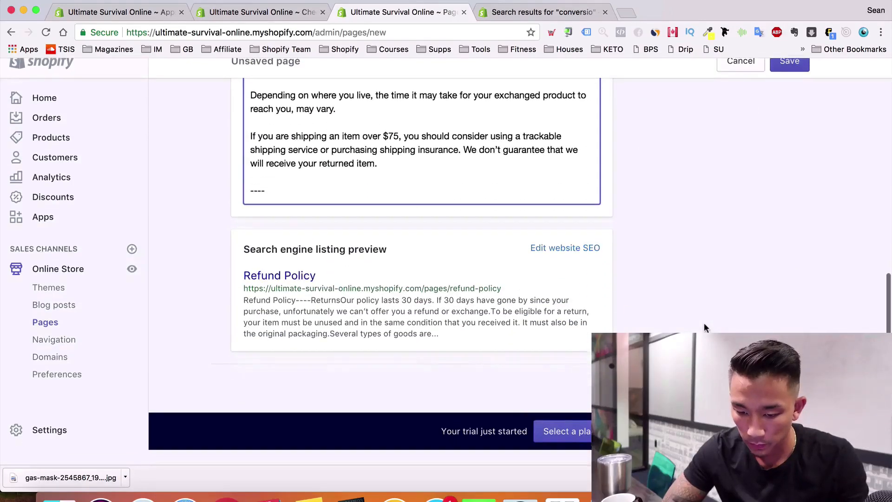
left_click(790, 75)
Select all the privacy policy text in checkout settings, then return to the Pages list
left_click(279, 12)
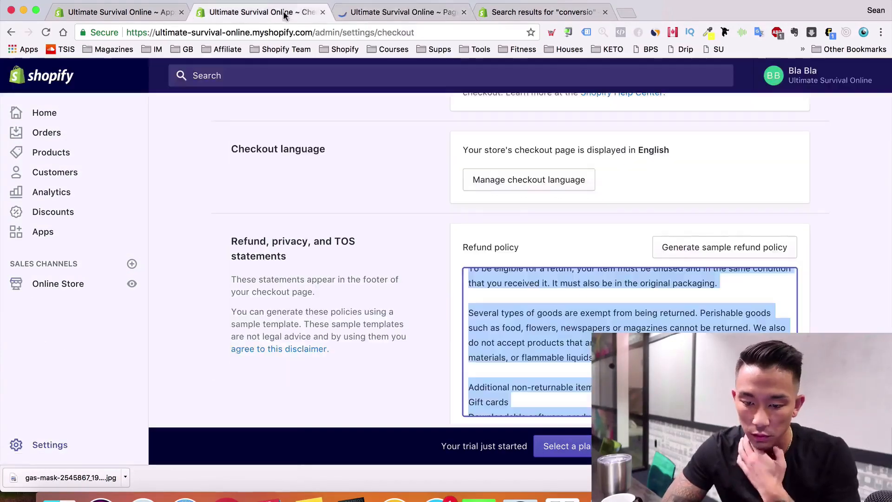
scroll(322, 191, "down", 5)
scroll(321, 191, "down", 2)
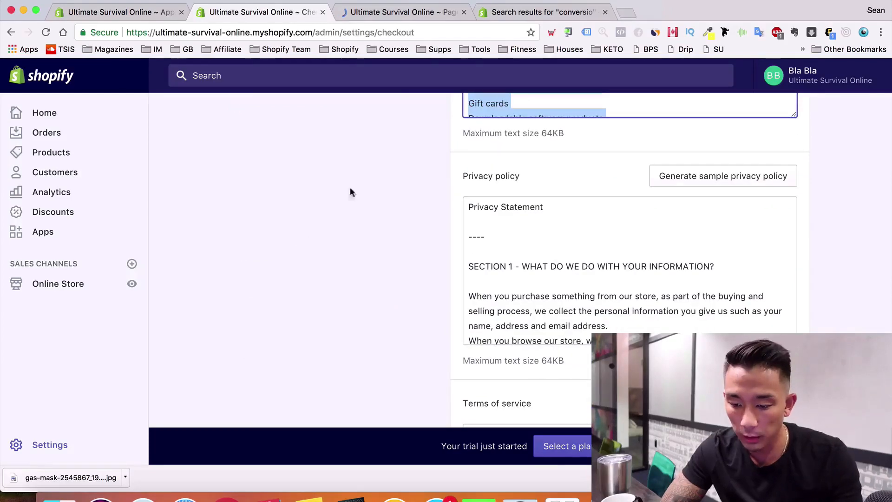
left_click(574, 268)
key("super+a")
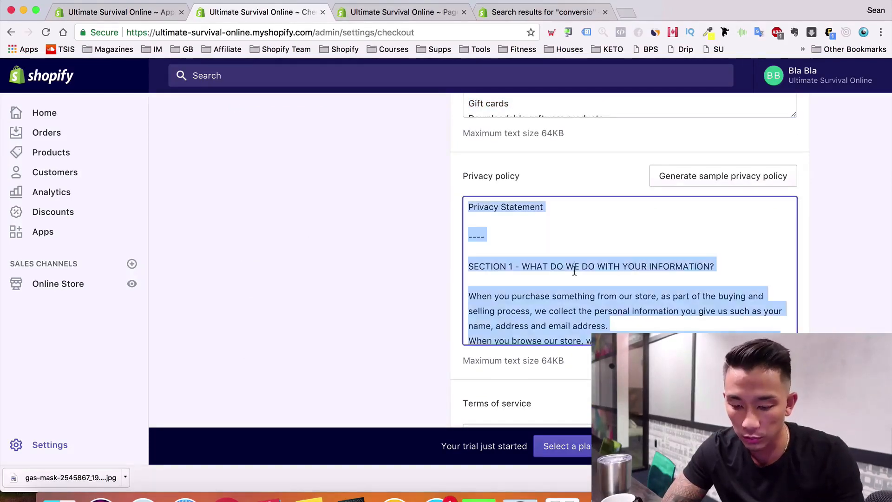
left_click(407, 18)
scroll(303, 130, "down", 1)
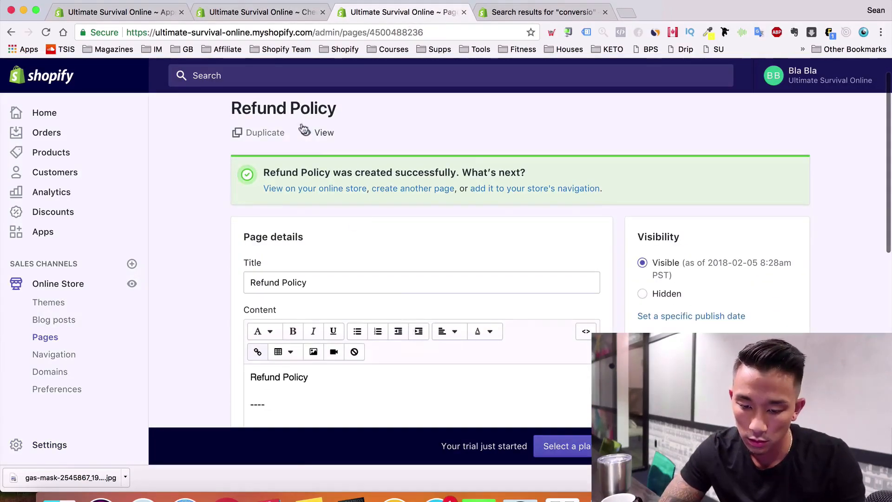
scroll(241, 118, "up", 1)
left_click(242, 116)
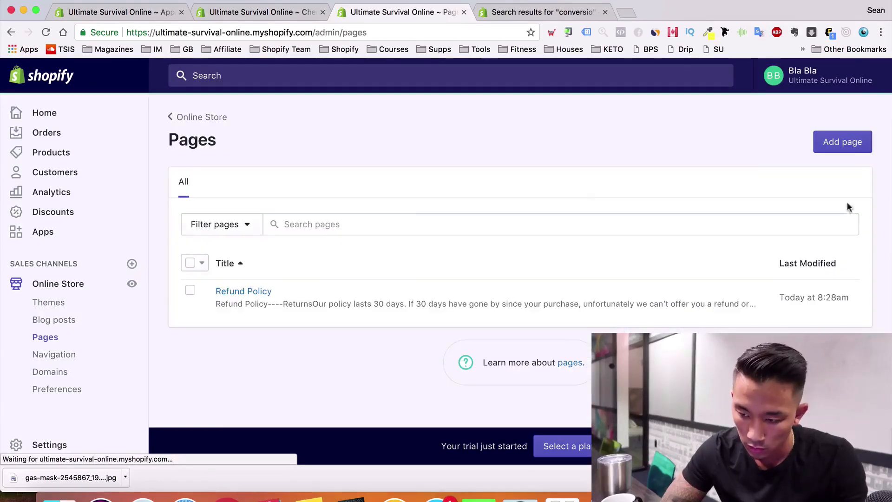
Create and save a 'Privacy Policy' page containing the pasted privacy policy text
left_click(842, 142)
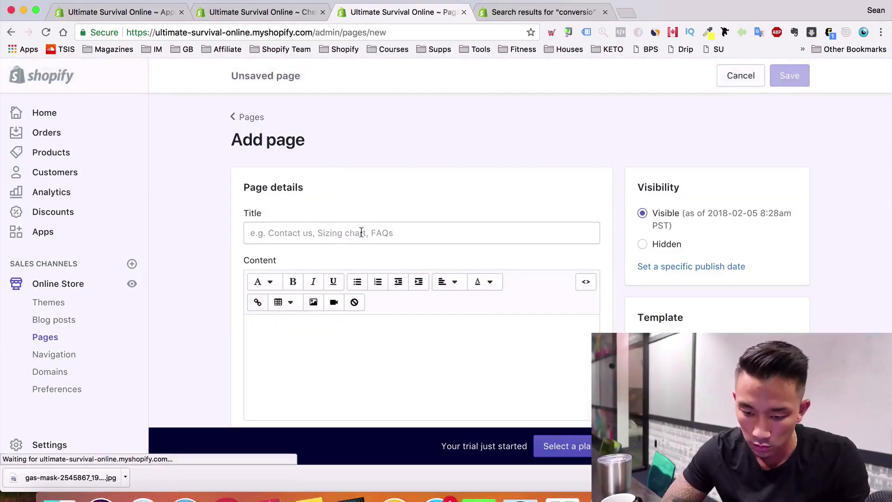
left_click(360, 233)
type("Privacy")
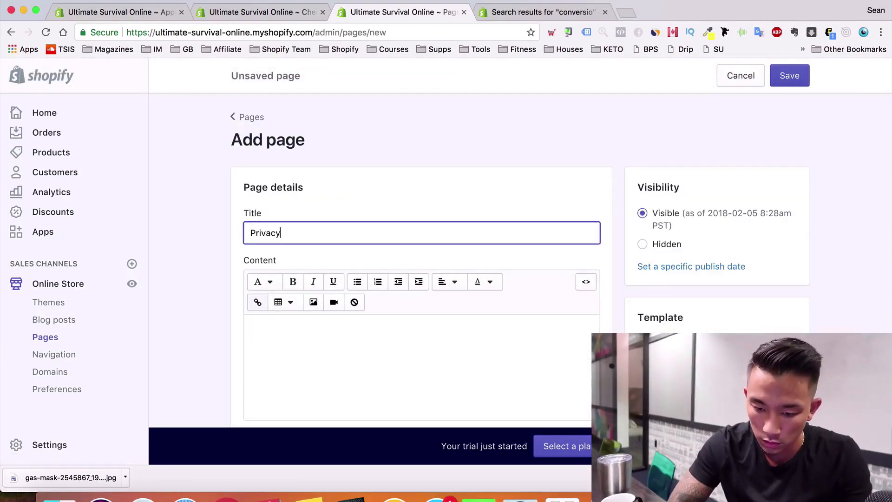
type(" Policy")
left_click(263, 281)
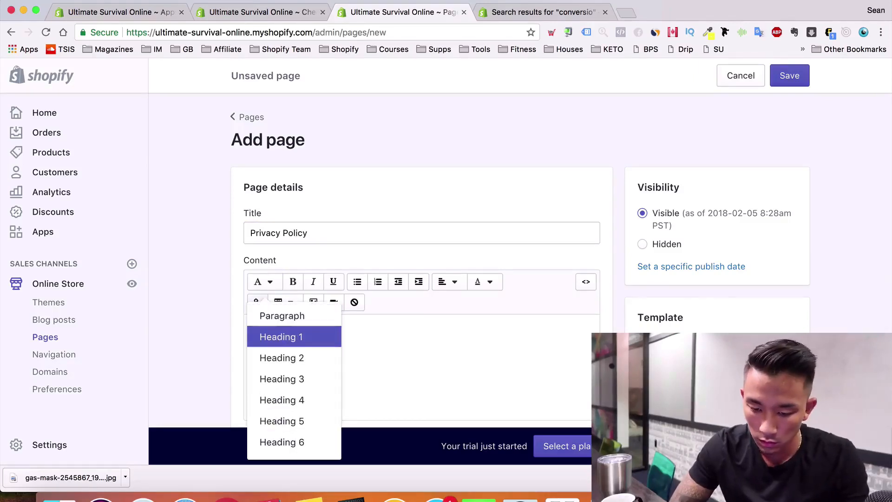
left_click(438, 334)
key("super+v")
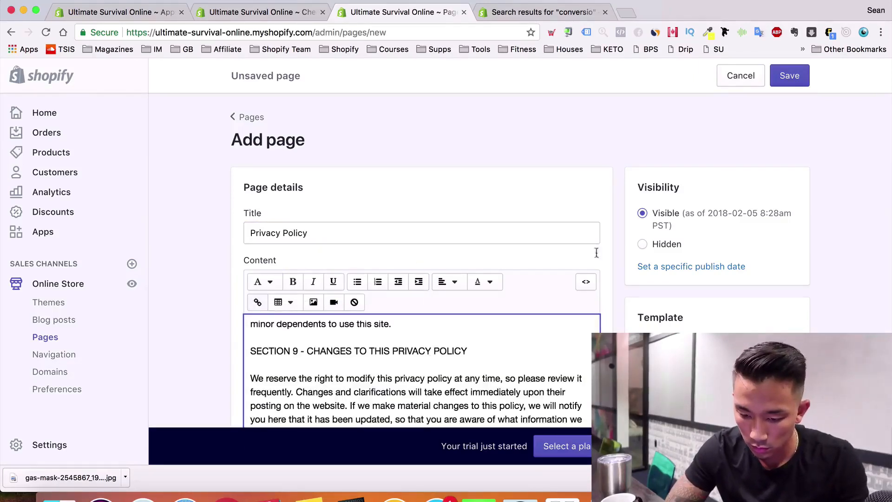
left_click(790, 75)
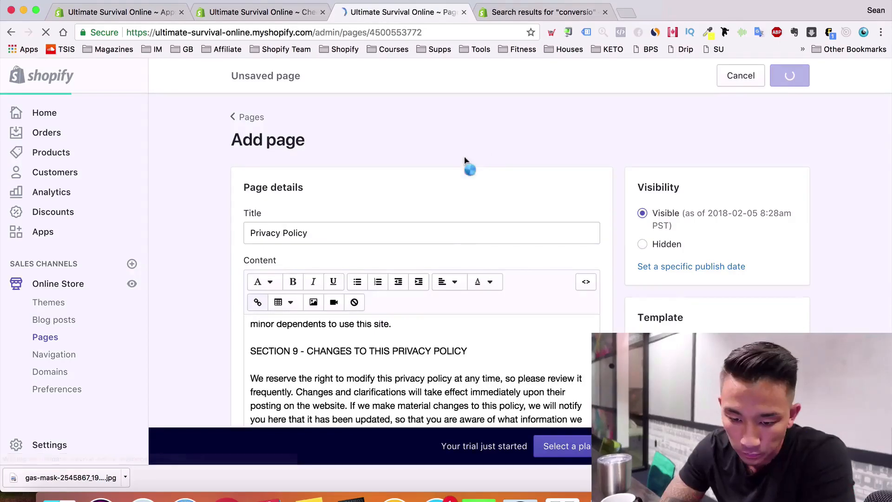
left_click(251, 117)
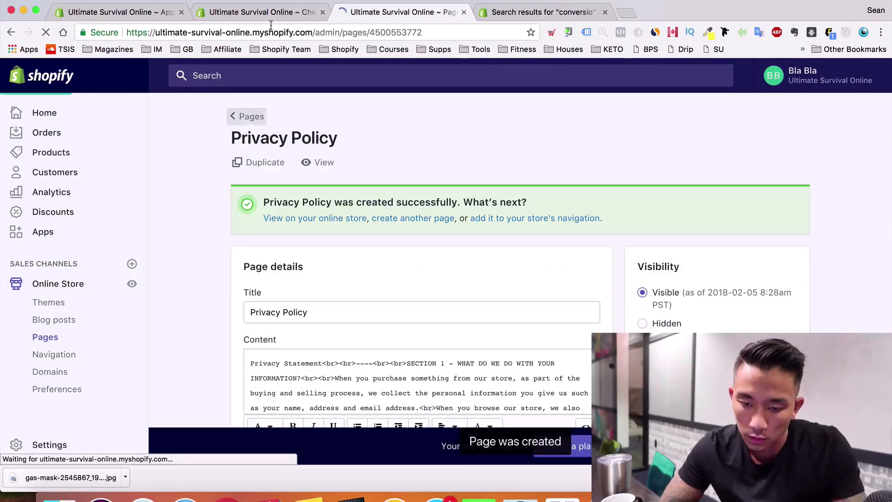
Select all of the terms of service text in the checkout settings tab
left_click(282, 11)
scroll(349, 294, "down", 5)
left_click(601, 264)
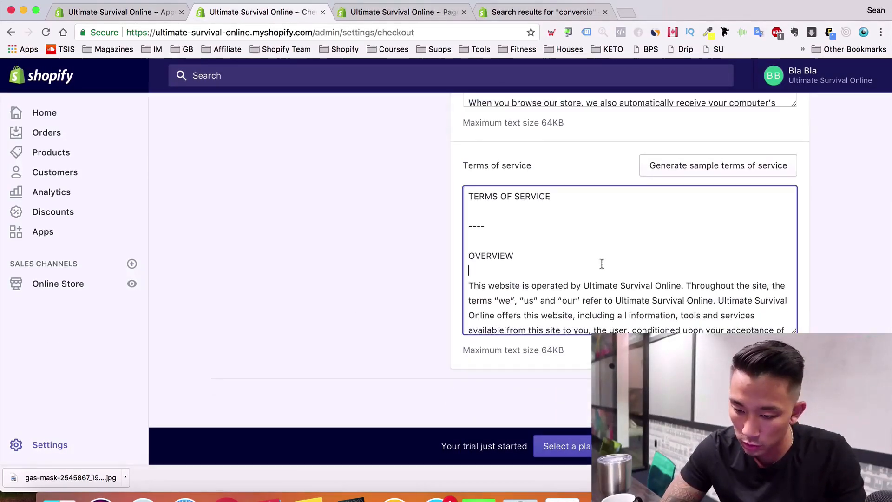
key("super+a")
left_click(404, 11)
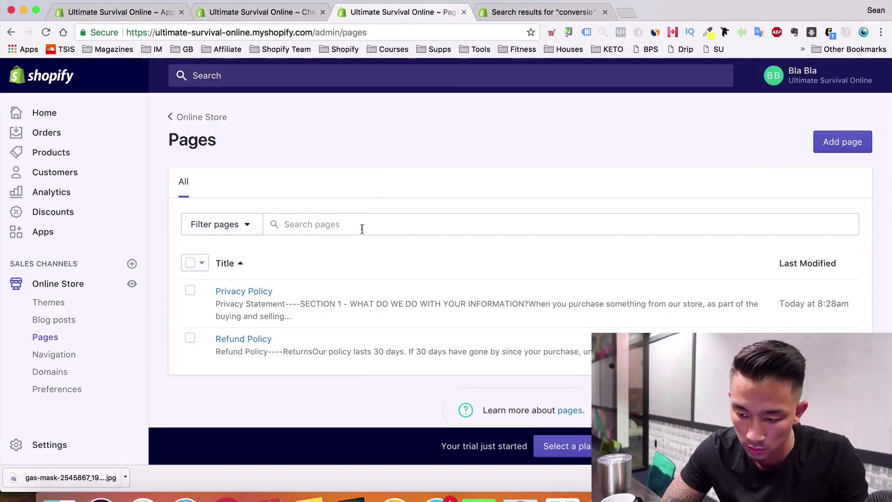
Create a new page titled 'Terms of Service' and save it
left_click(862, 147)
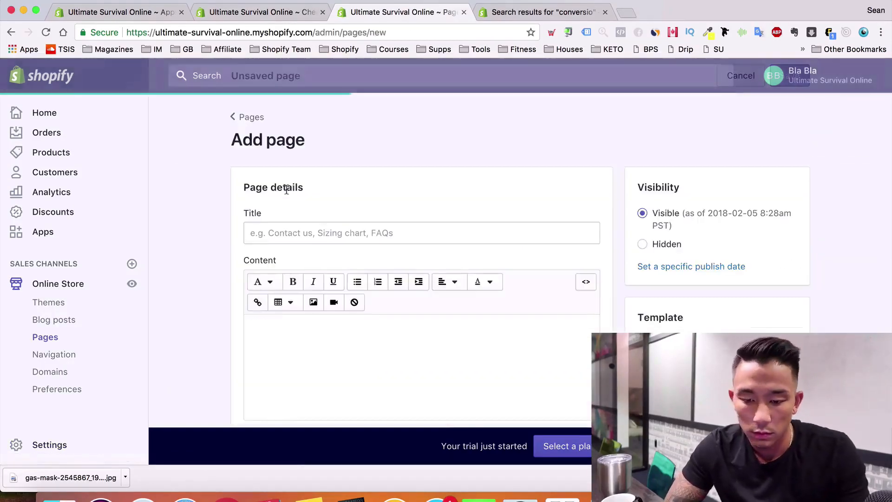
left_click(330, 229)
type("Terms of Service")
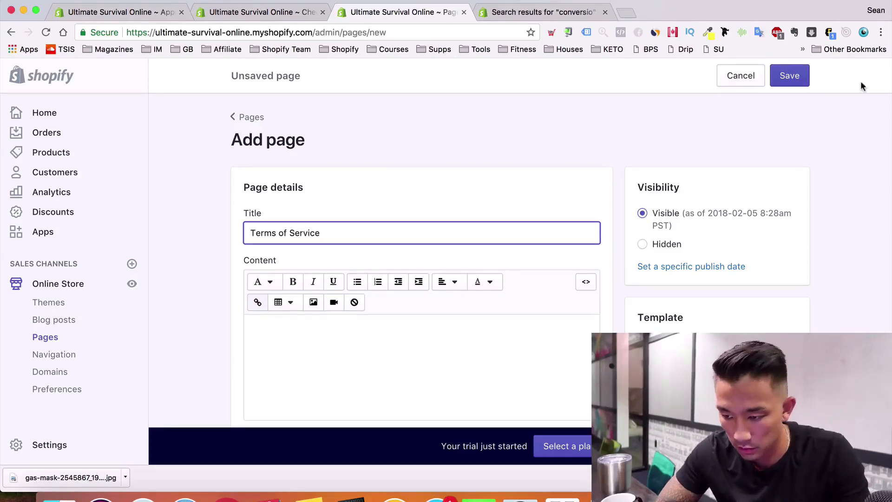
left_click(789, 75)
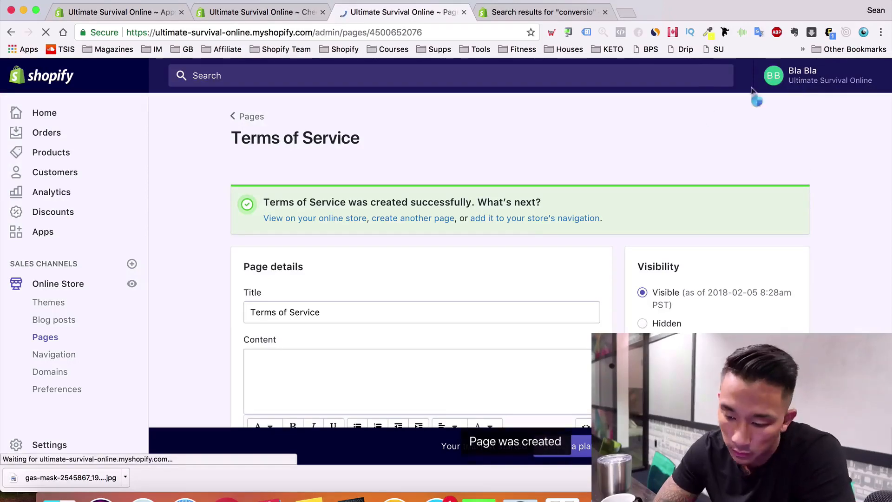
scroll(527, 229, "down", 5)
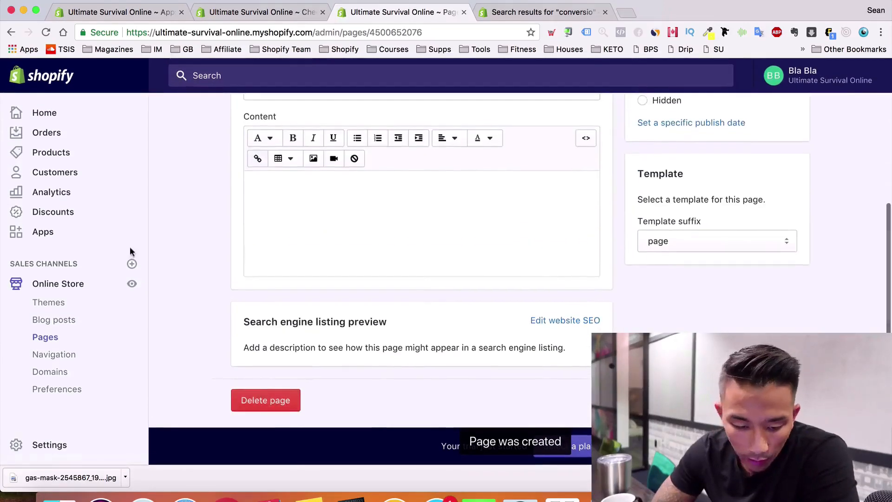
Add a 'Refund Policy' item to the Footer menu, linked to the Refund Policy page, and save
left_click(56, 357)
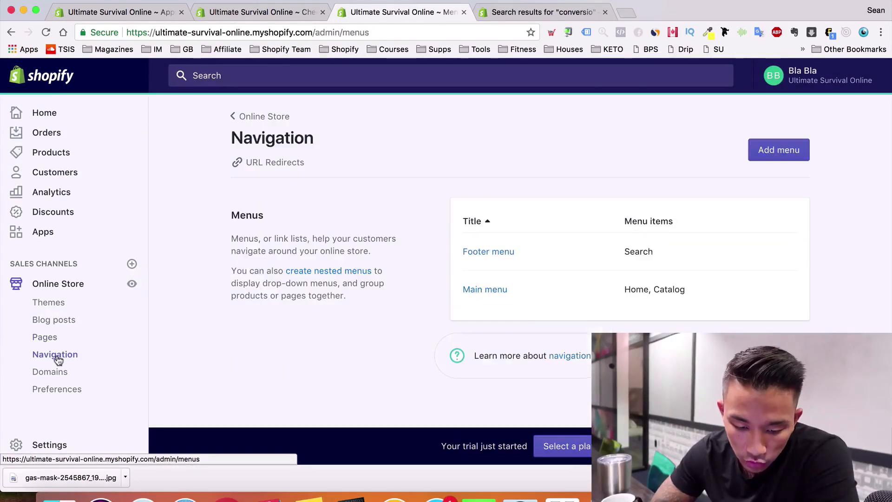
left_click(502, 256)
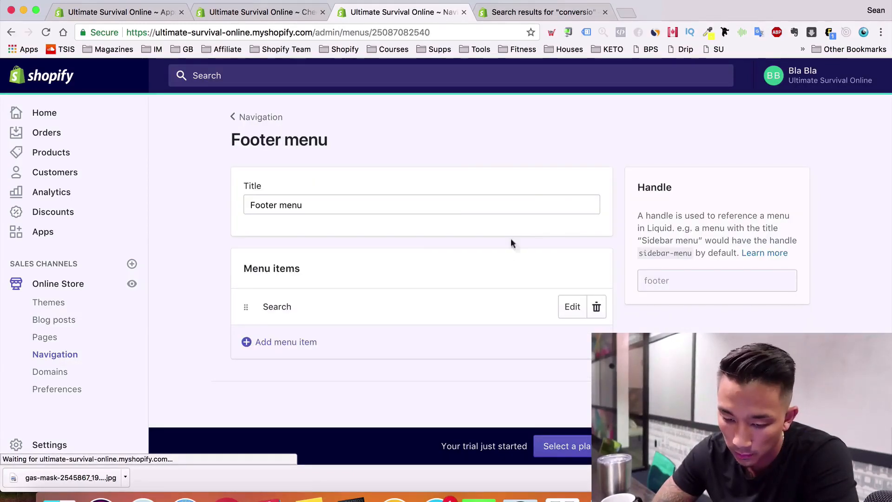
left_click(289, 339)
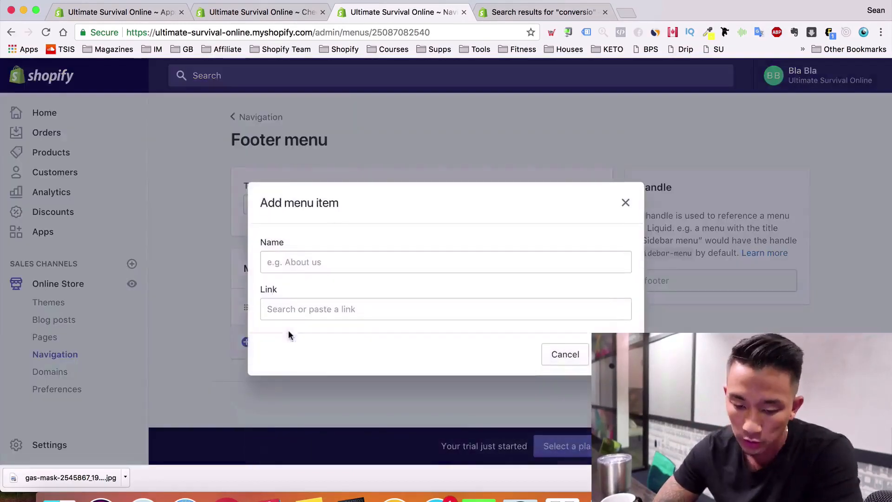
left_click(325, 261)
type("Refund Po")
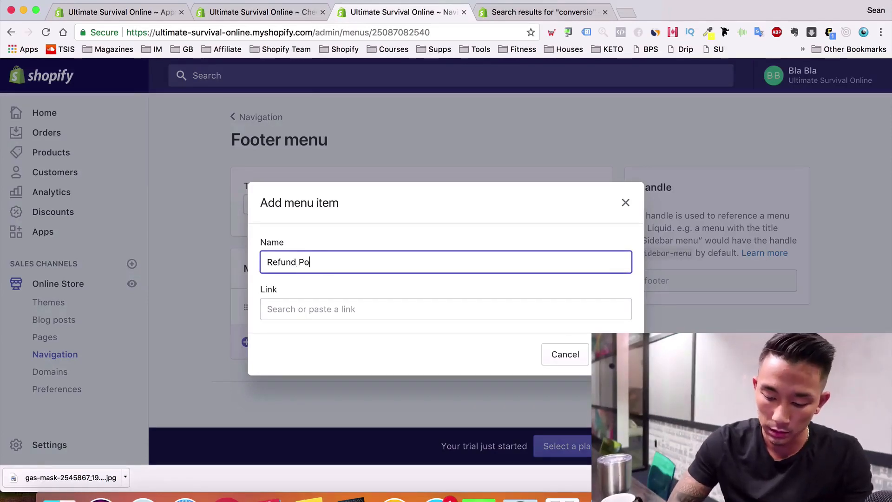
type("licy")
left_click(303, 310)
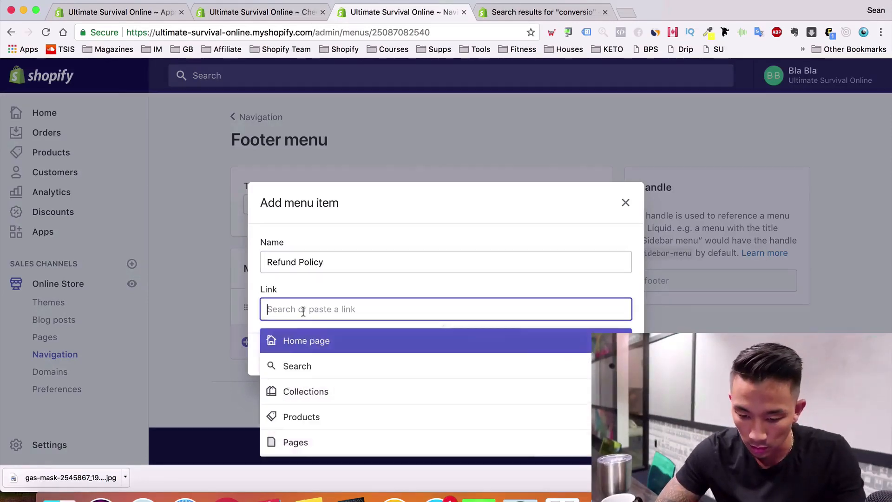
scroll(330, 414, "down", 1)
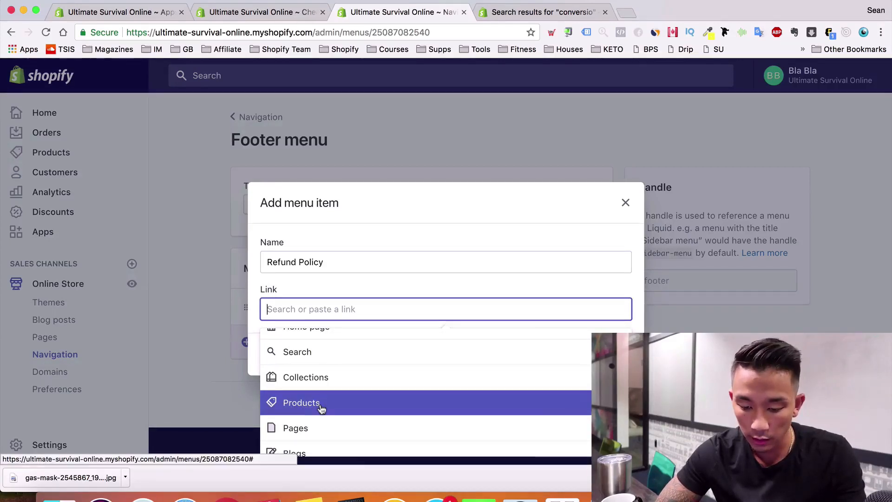
left_click(304, 428)
left_click(314, 395)
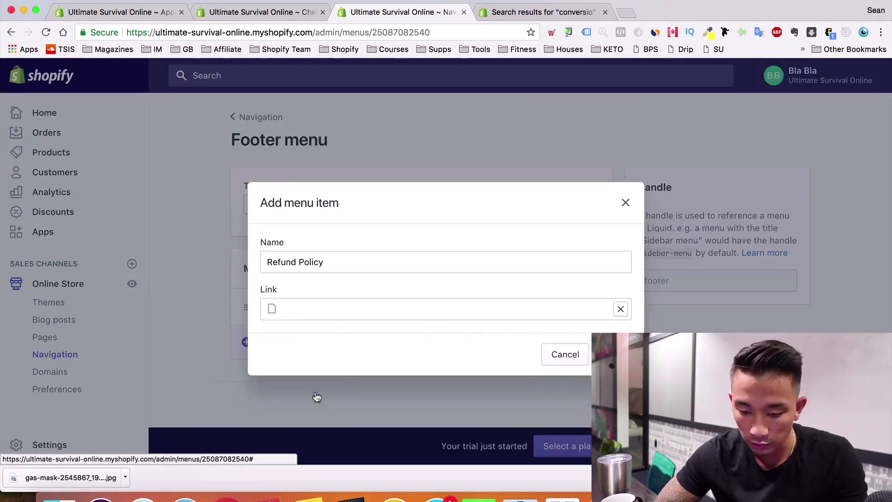
left_click(613, 355)
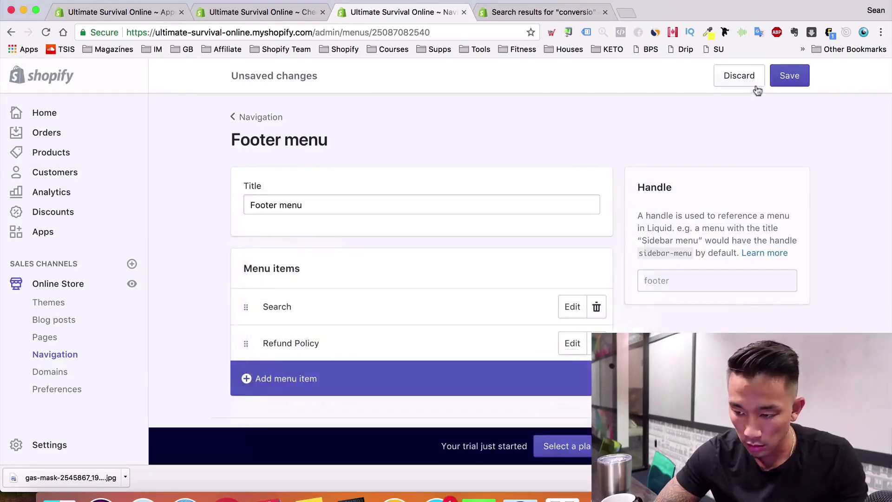
left_click(793, 79)
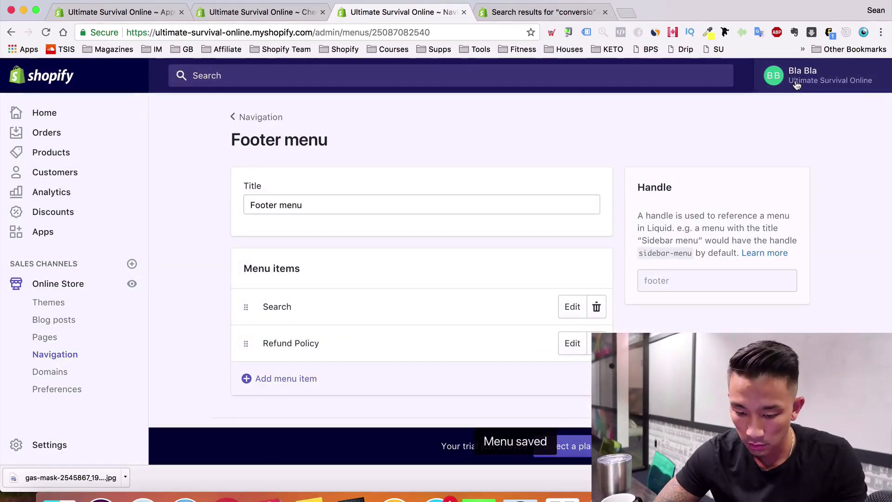
Add a 'Privacy Policy' footer item linked to the Privacy Policy page
left_click(285, 379)
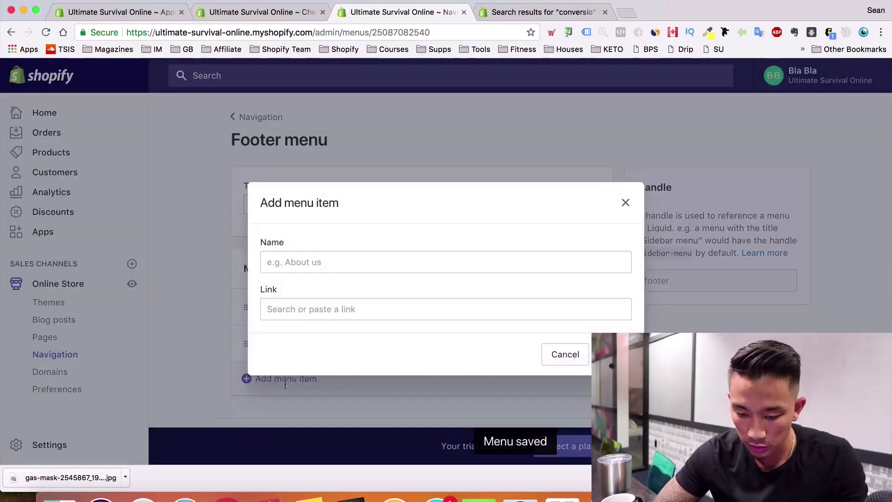
left_click(331, 270)
type("Priva")
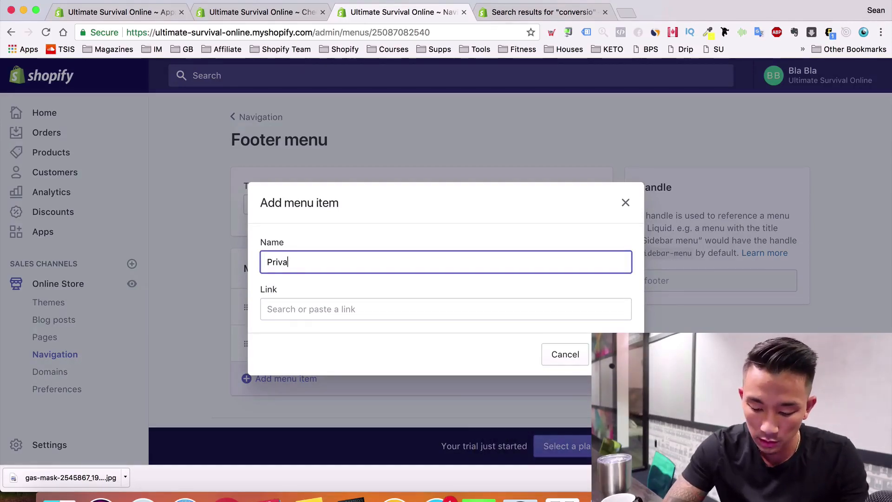
type("cy Policy")
key("Tab")
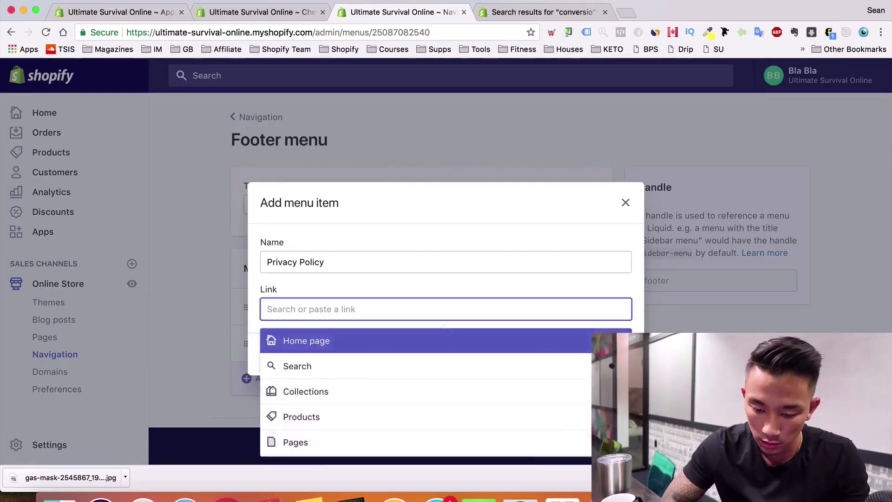
left_click(293, 436)
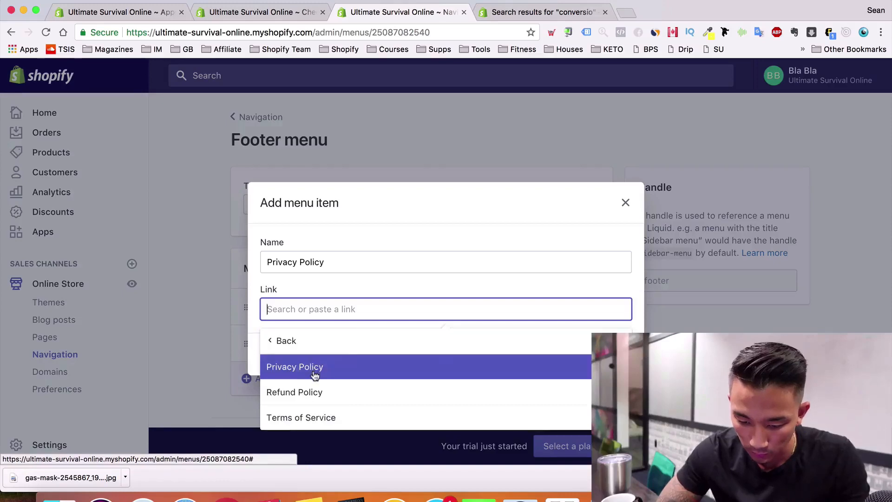
left_click(313, 368)
left_click(612, 354)
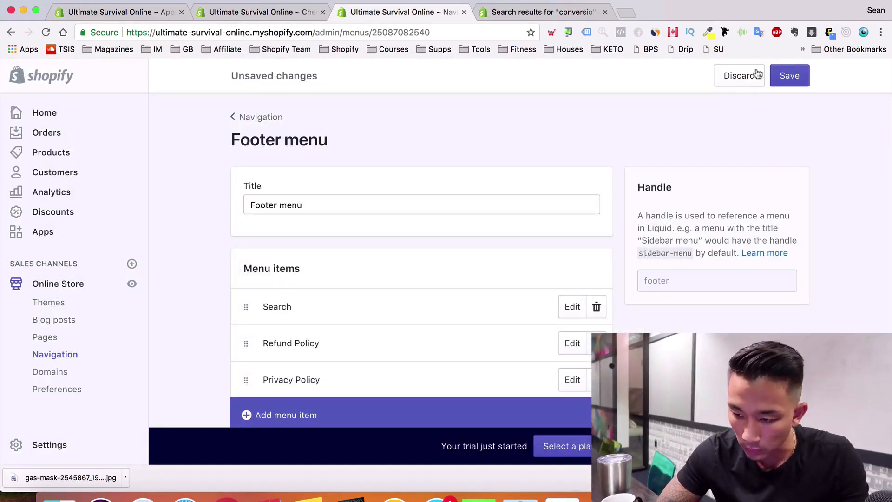
Add a 'Terms of Service' footer item linked to its page and save the Footer menu
scroll(511, 279, "down", 3)
left_click(455, 335)
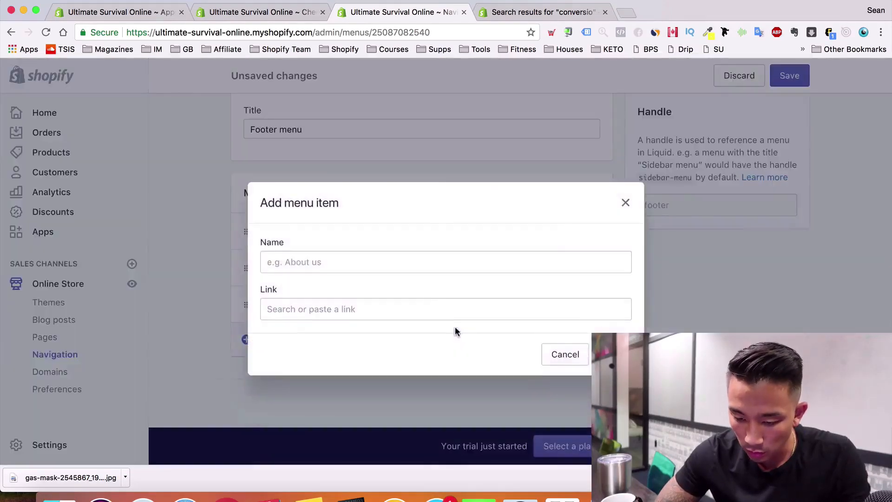
left_click(412, 262)
type("Terms of Service")
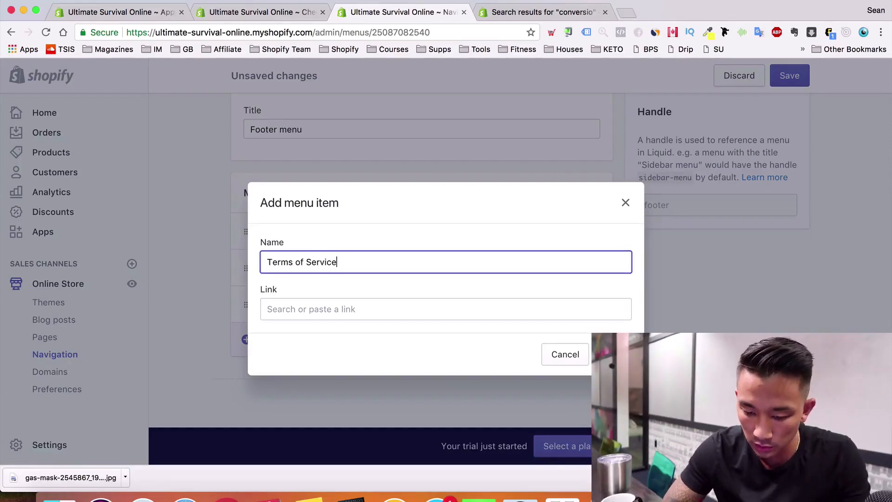
left_click(402, 309)
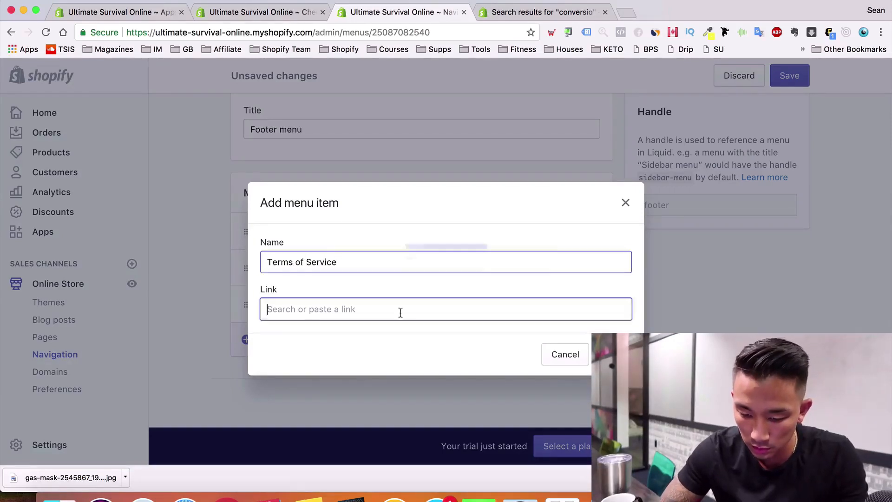
left_click(356, 238)
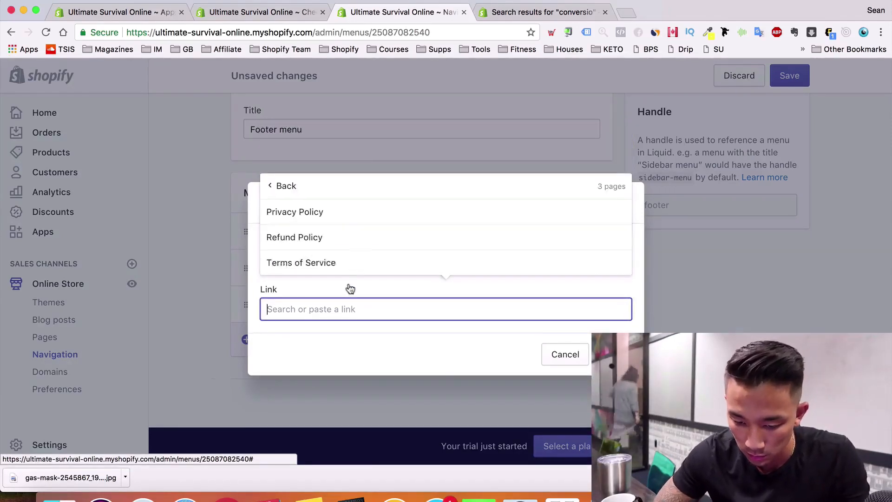
left_click(353, 260)
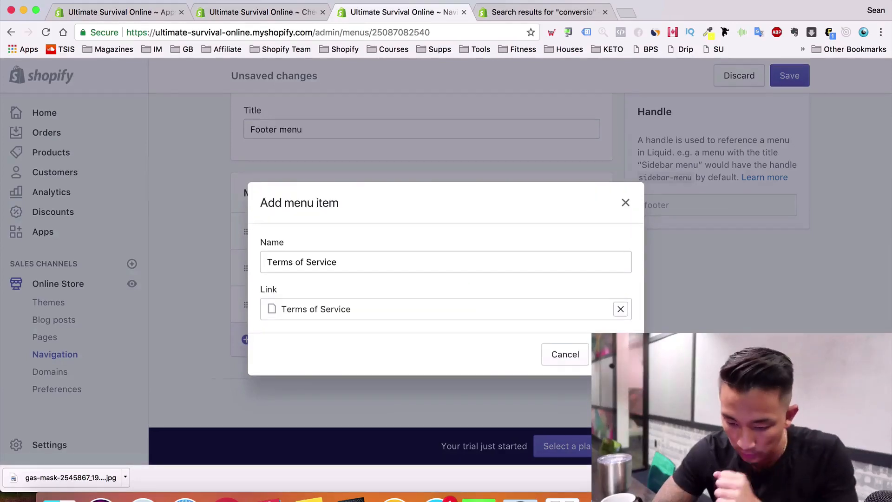
left_click(612, 354)
left_click(788, 83)
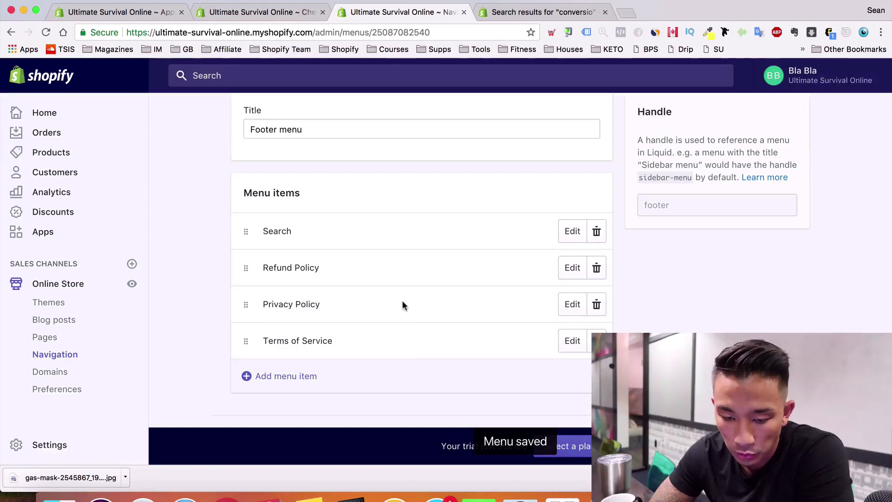
scroll(402, 302, "down", 1)
scroll(402, 301, "up", 5)
scroll(277, 155, "down", 2)
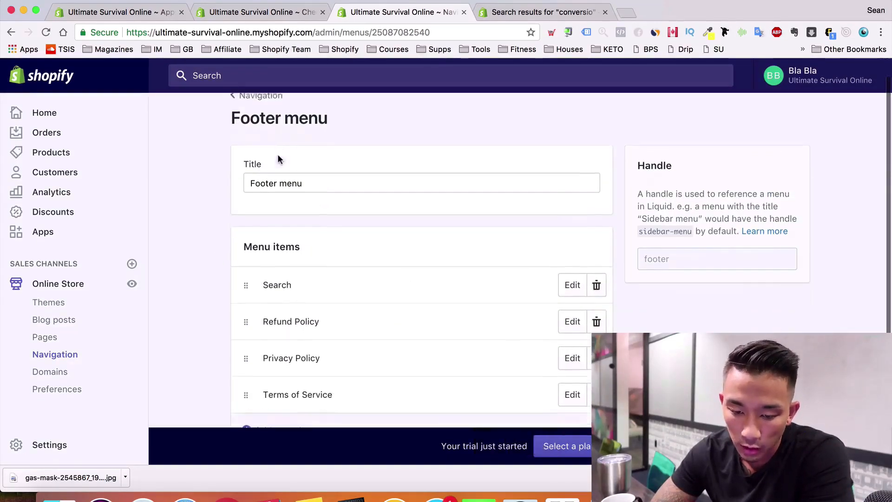
left_click(95, 287)
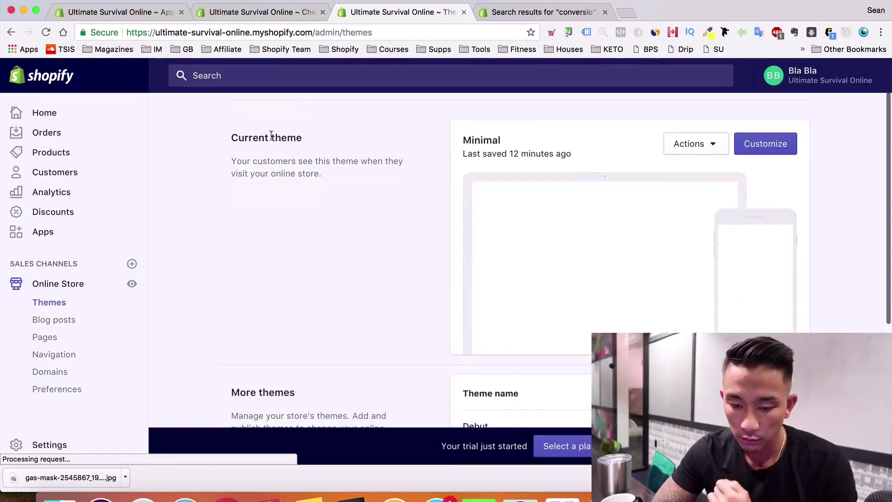
Open the live storefront in a new tab and check the policy links in its footer
left_click(285, 141)
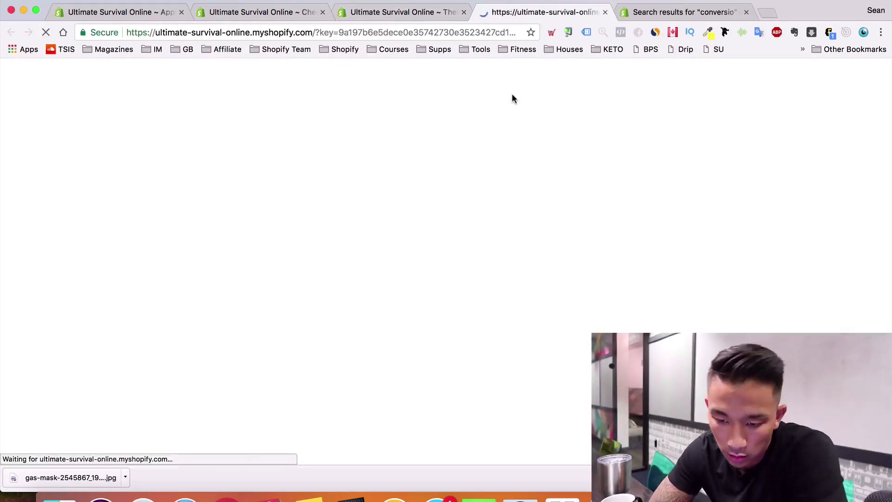
scroll(453, 208, "down", 10)
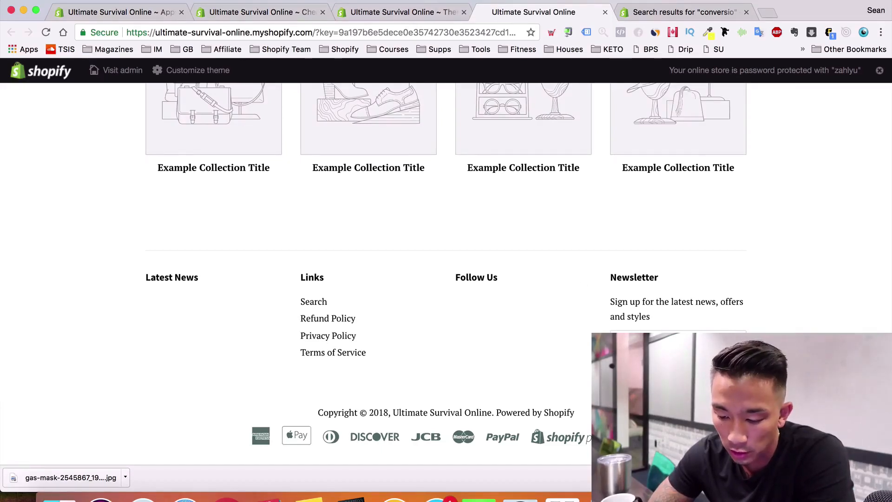
left_click(394, 12)
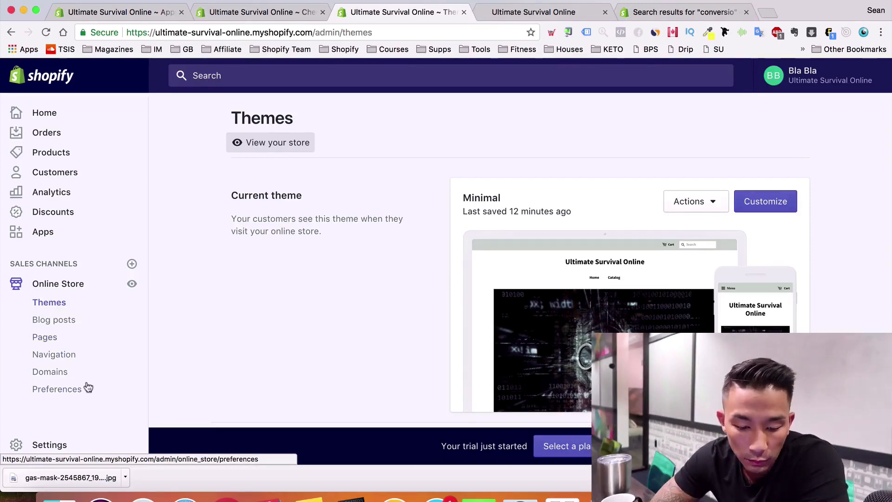
Open the Navigation page showing the Footer and Main menus
scroll(87, 372, "down", 1)
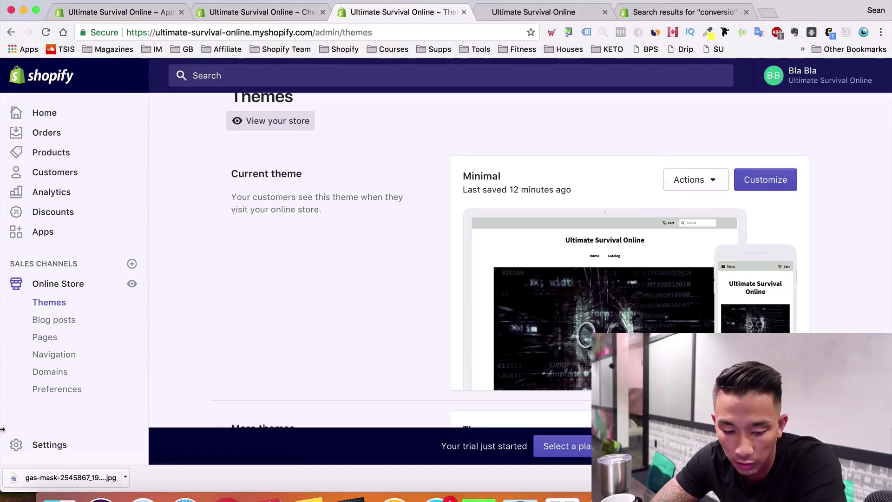
scroll(62, 395, "down", 5)
scroll(64, 398, "up", 4)
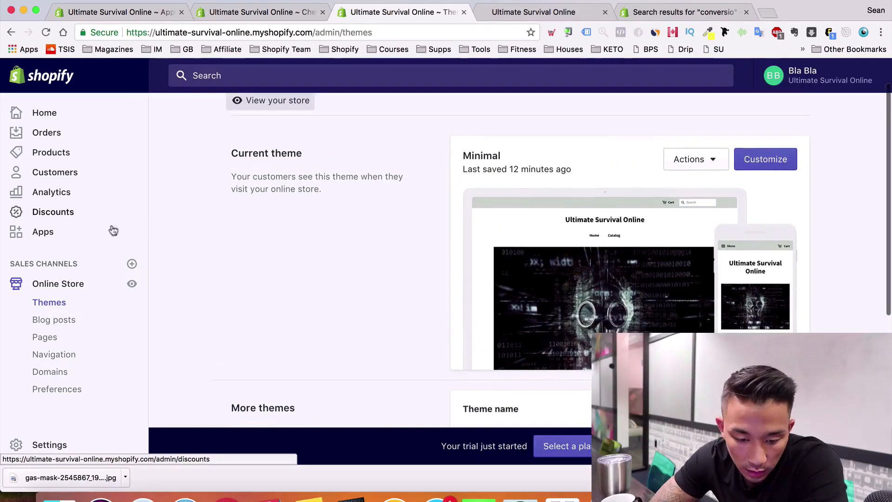
left_click(52, 354)
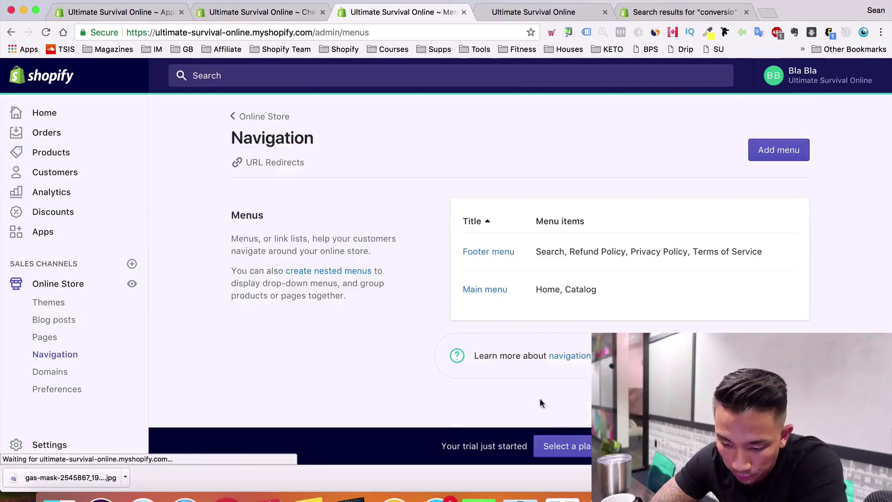
Add a 'Shipping Policy' item to the Main menu, linked to the Privacy Policy page
left_click(500, 291)
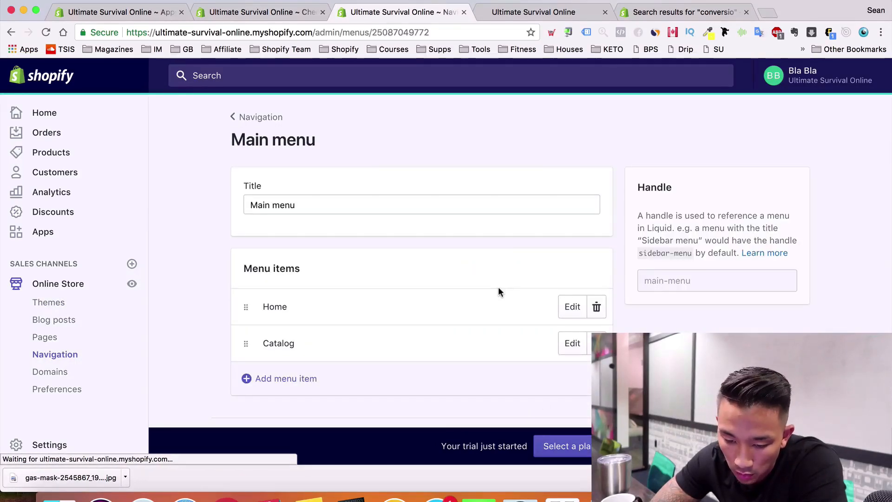
left_click(297, 386)
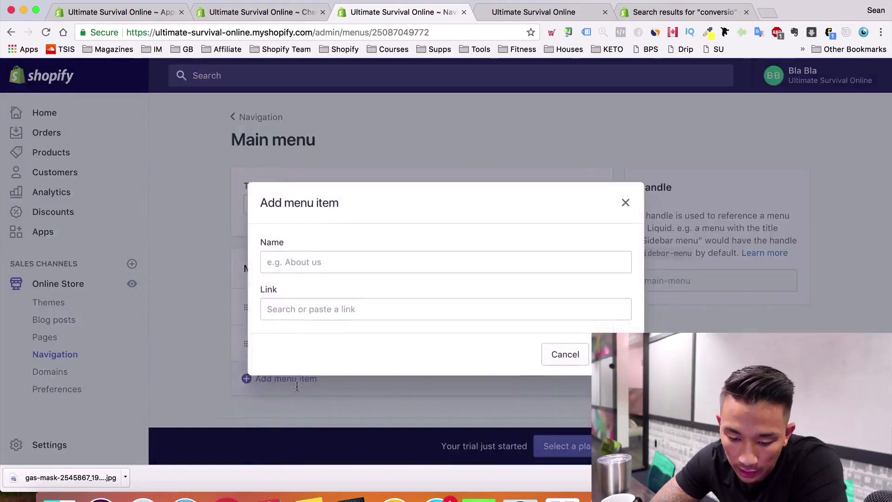
left_click(368, 265)
type("Shipp")
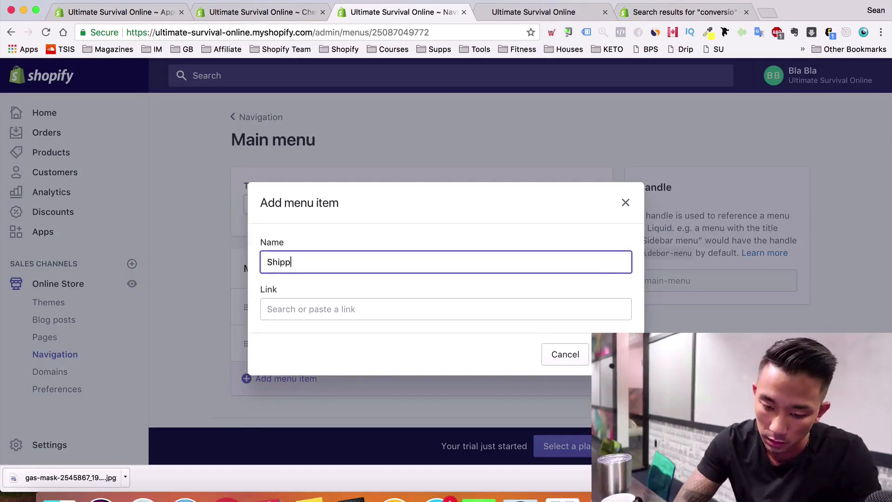
type("ing Policy")
key("Tab")
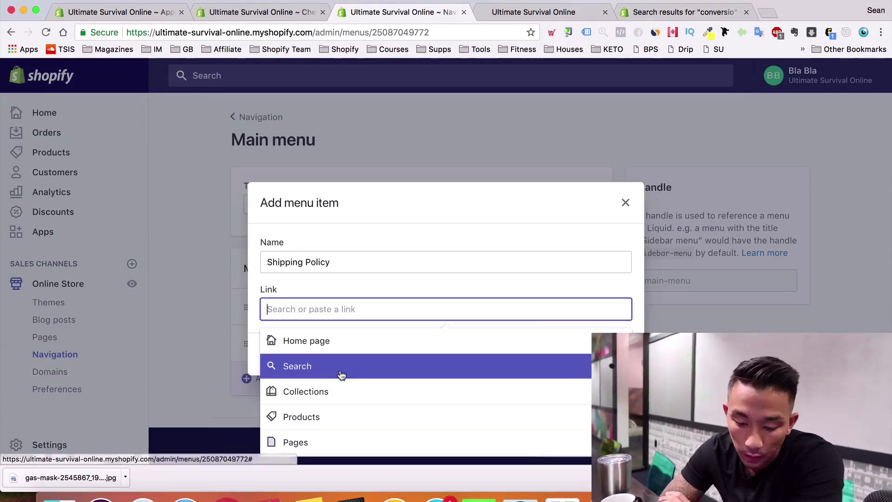
left_click(314, 441)
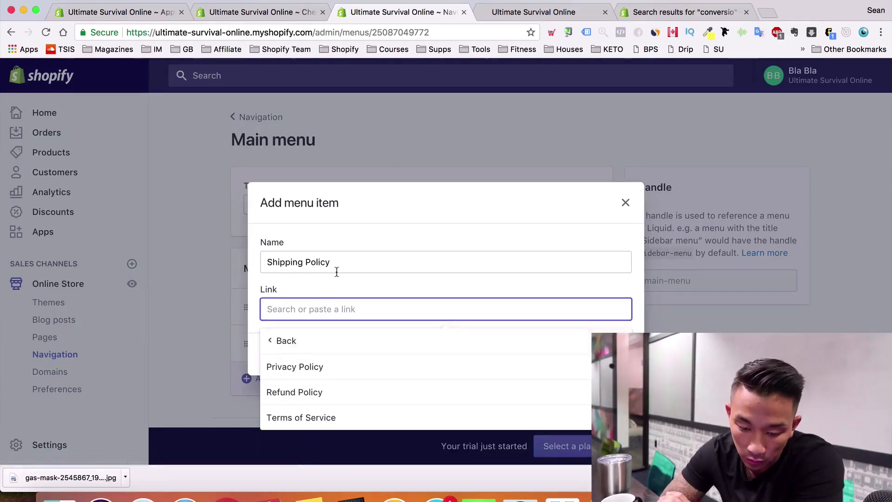
left_click(312, 367)
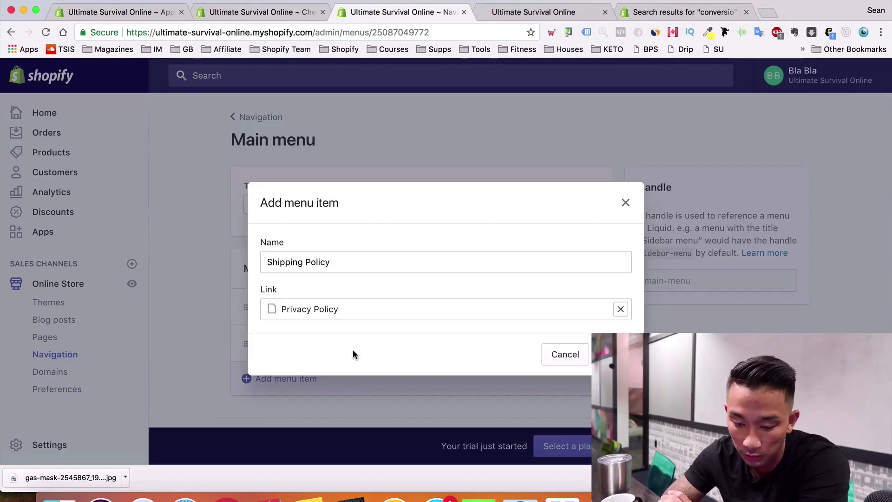
left_click(613, 355)
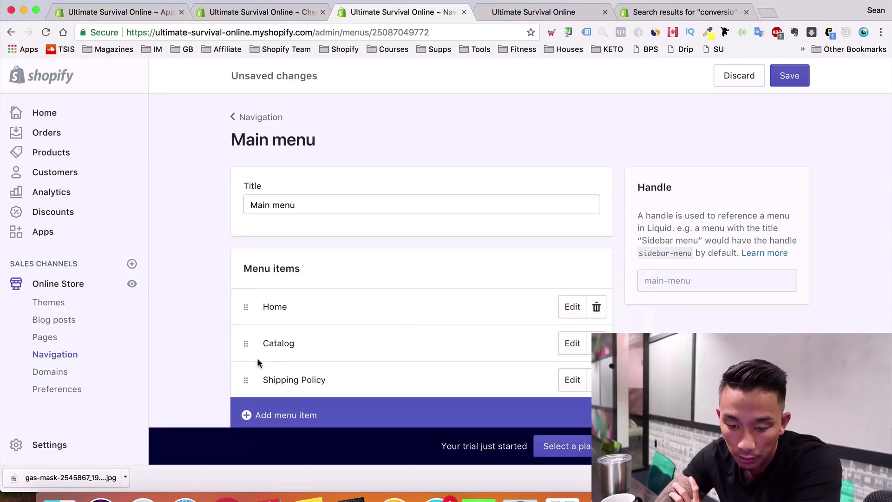
scroll(178, 319, "down", 3)
Add a 'Track Your Order' item linked to a policy page and save the Main menu
left_click(385, 362)
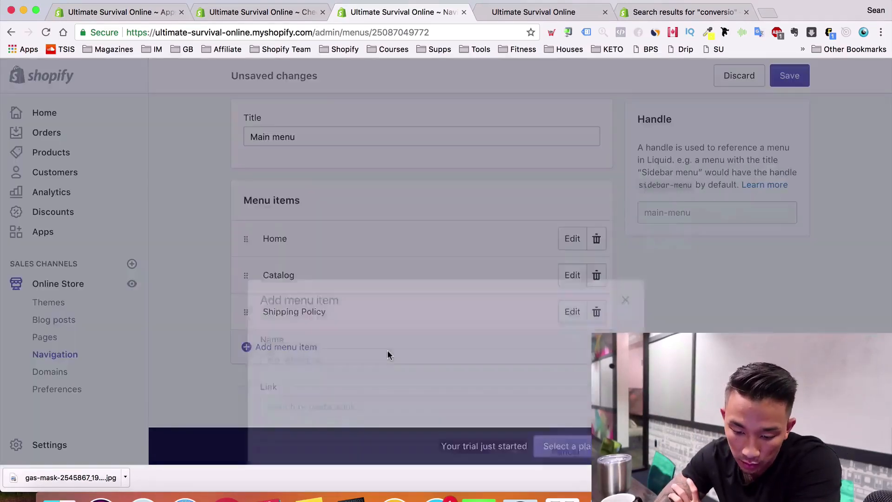
left_click(375, 262)
type("Track")
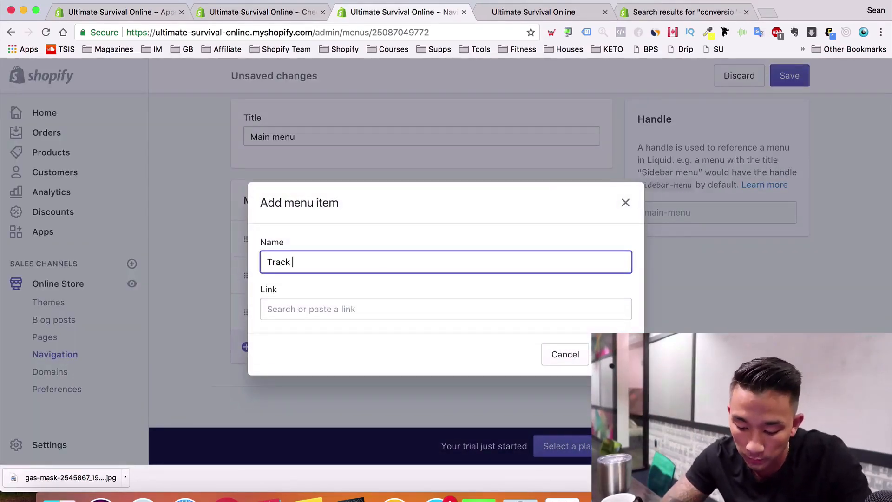
type(" Your Order")
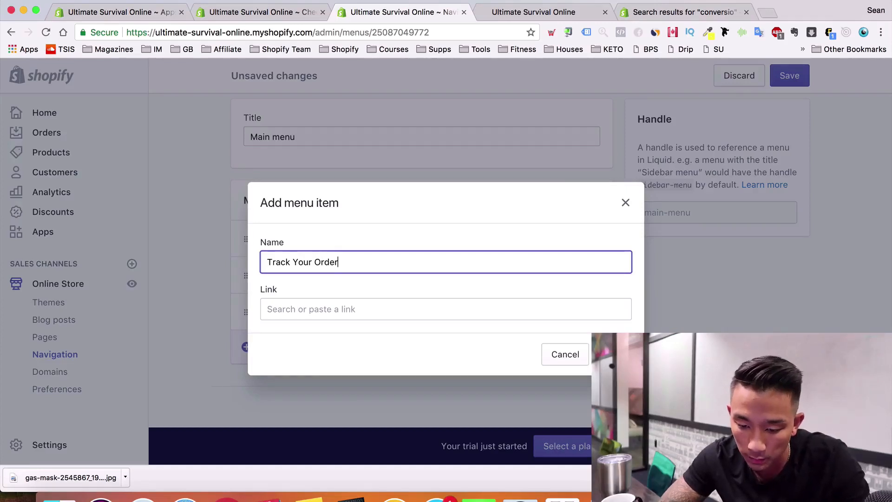
left_click(346, 309)
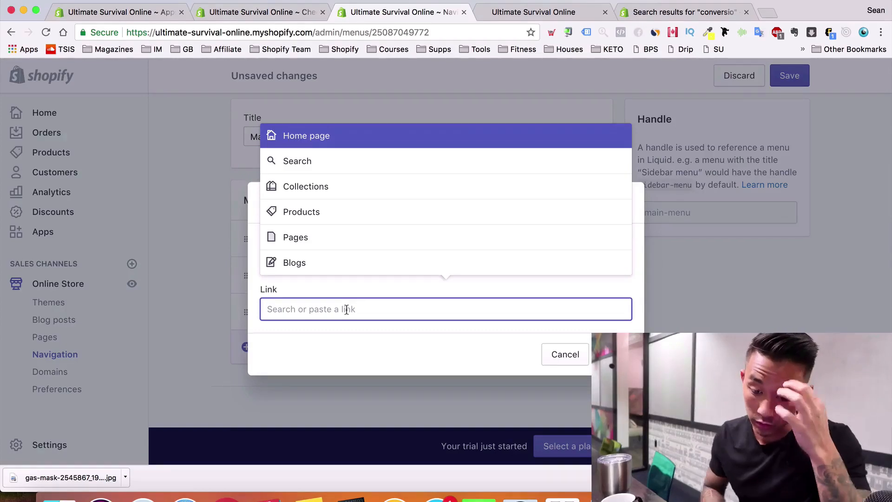
left_click(330, 237)
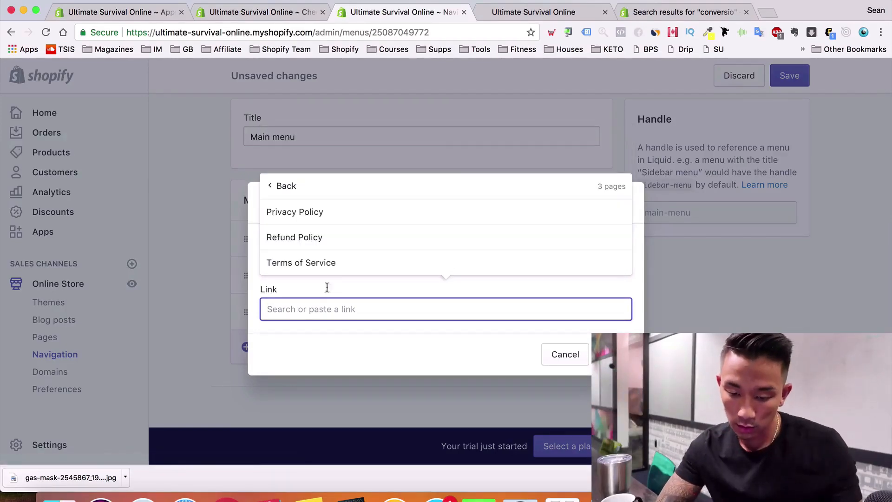
left_click(333, 271)
left_click(613, 355)
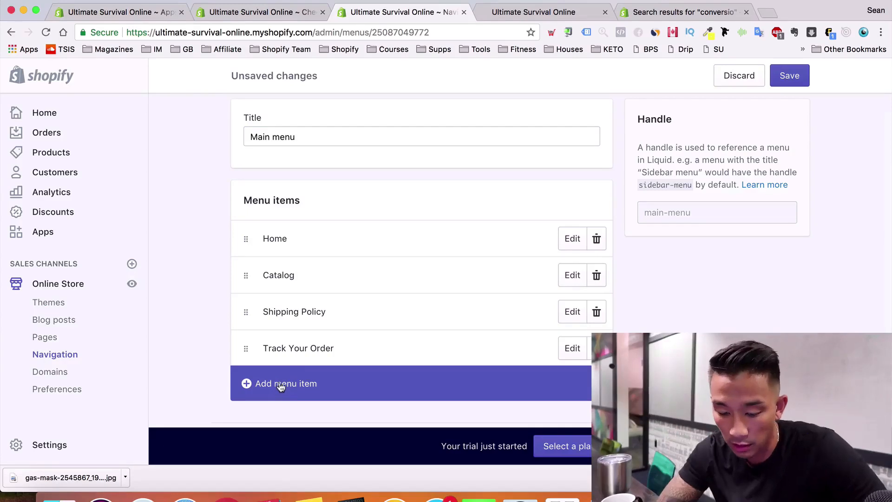
left_click(794, 75)
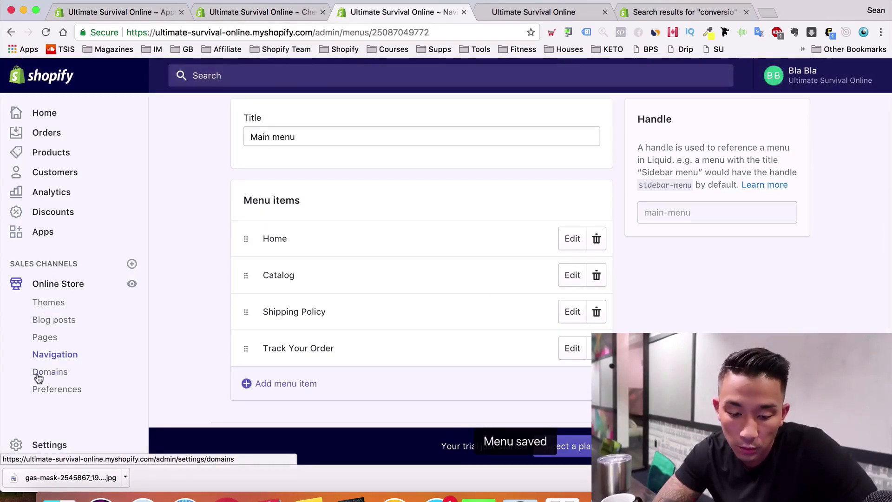
left_click(54, 355)
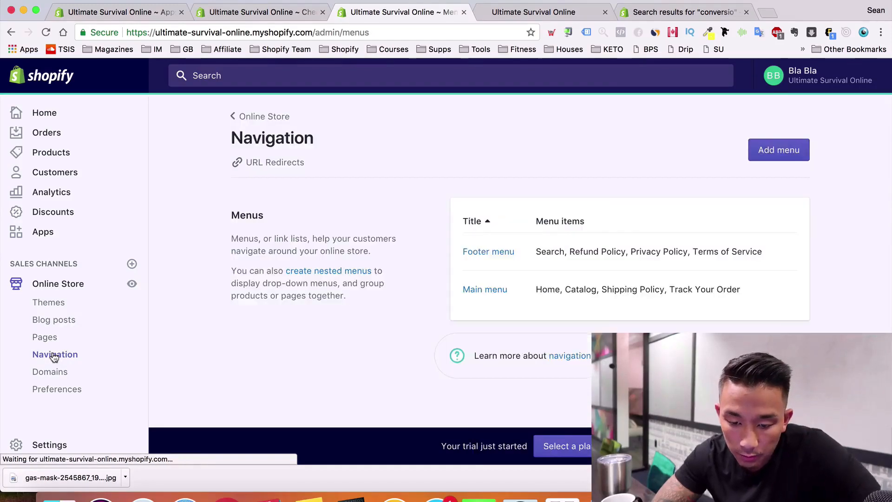
Open the live storefront in a new tab to view the updated header menu
left_click(266, 118)
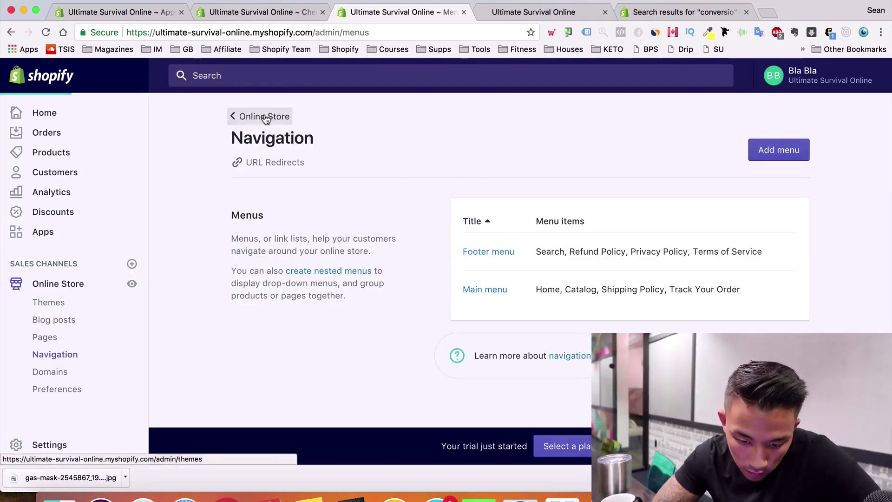
left_click(295, 144)
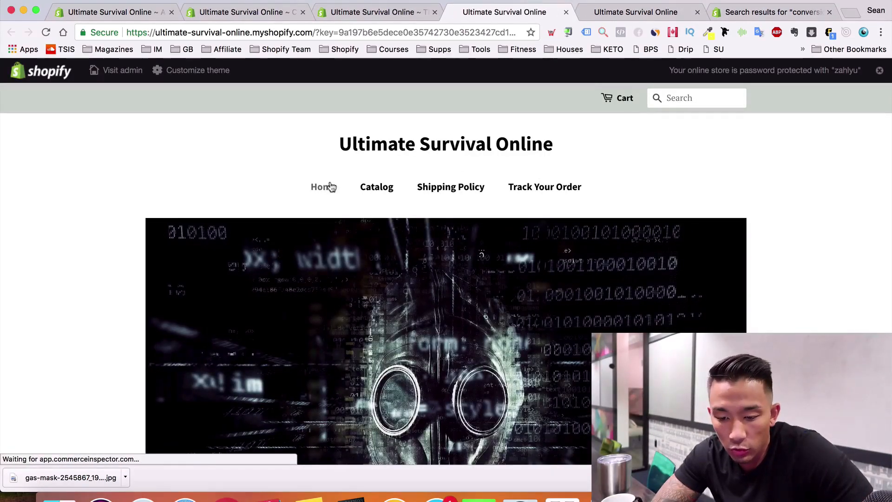
left_click(384, 192)
scroll(385, 194, "down", 3)
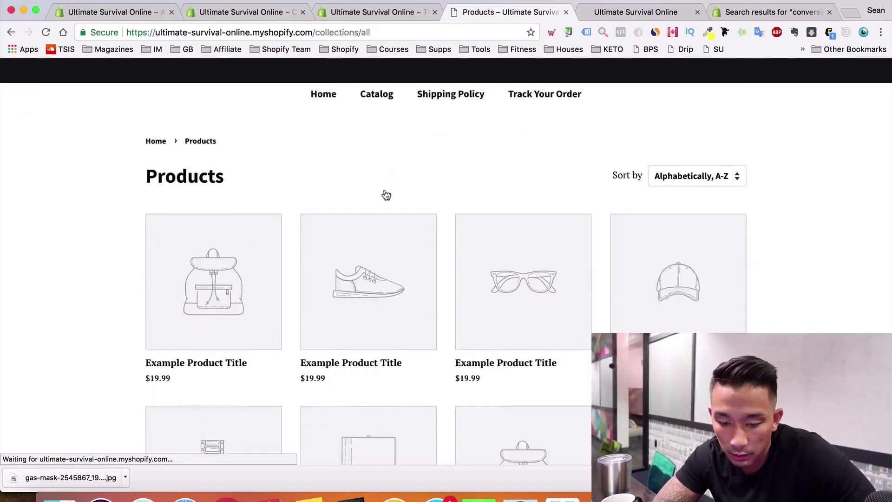
scroll(475, 297, "left", 5)
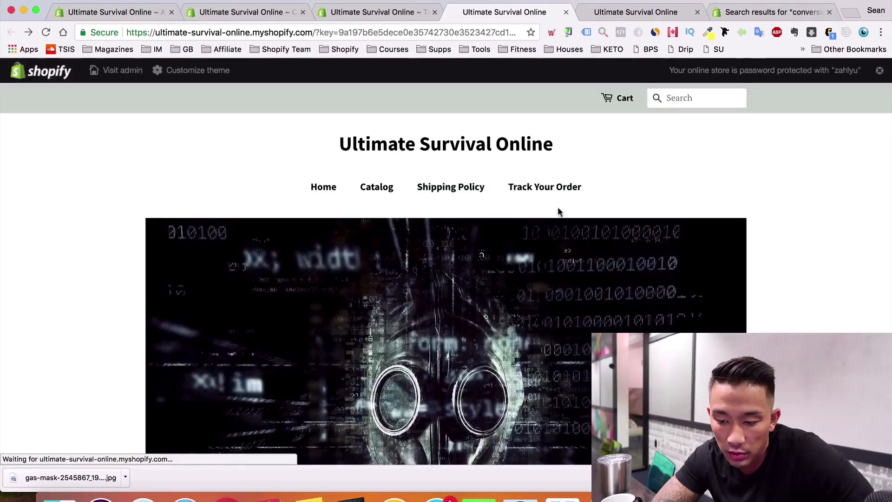
scroll(559, 186, "down", 10)
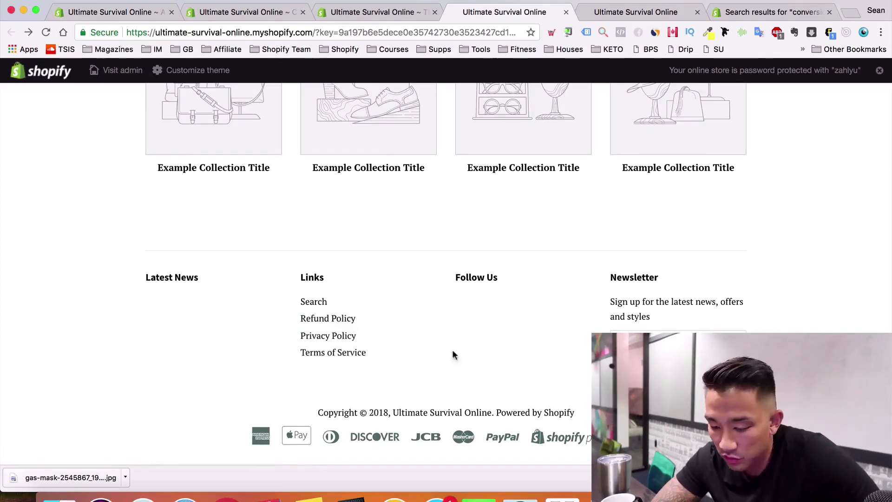
scroll(496, 380, "up", 1)
scroll(496, 378, "up", 10)
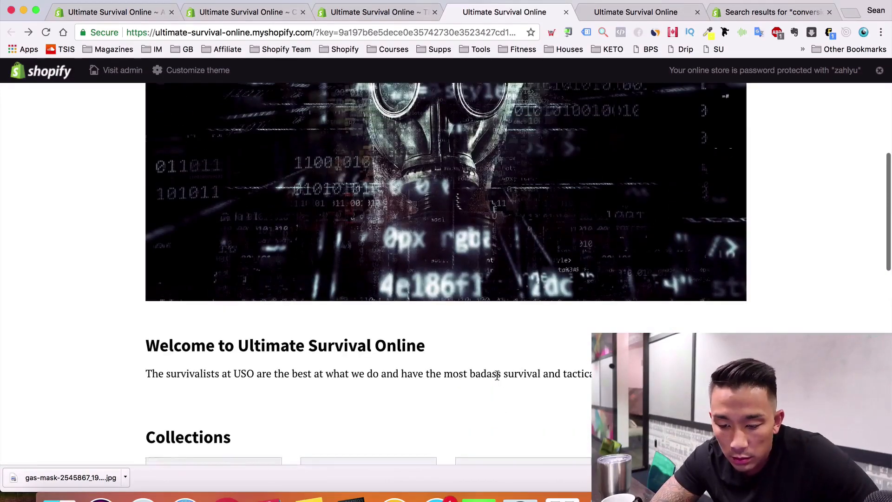
scroll(496, 376, "down", 6)
scroll(496, 375, "up", 5)
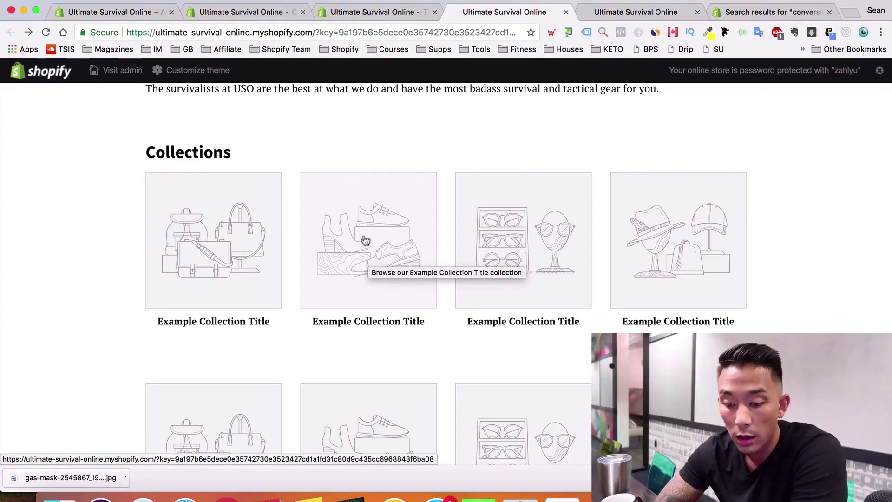
left_click(332, 235)
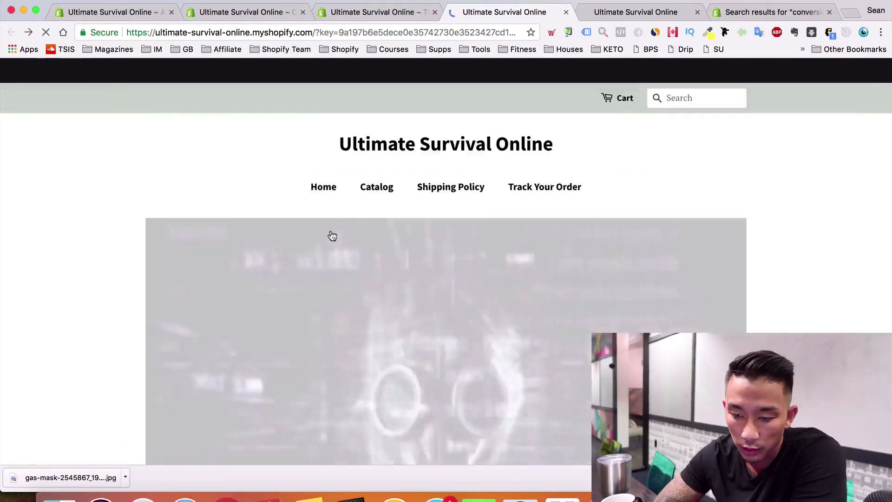
scroll(332, 235, "down", 10)
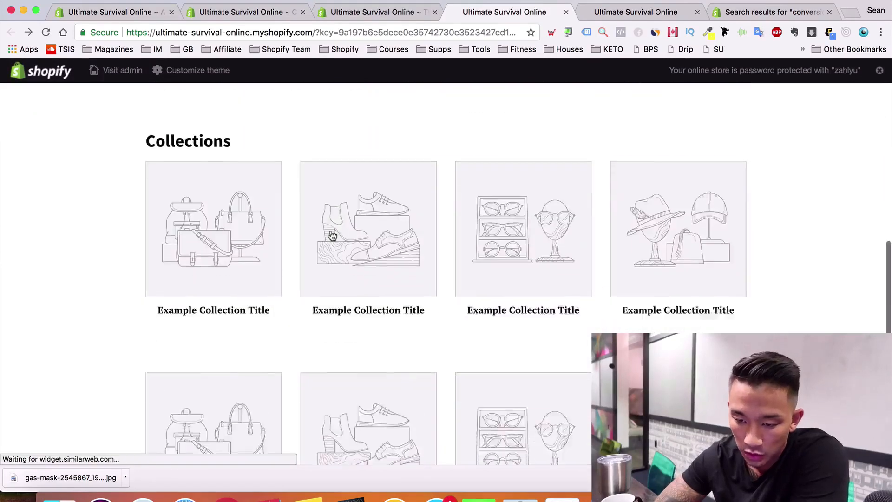
scroll(333, 235, "up", 3)
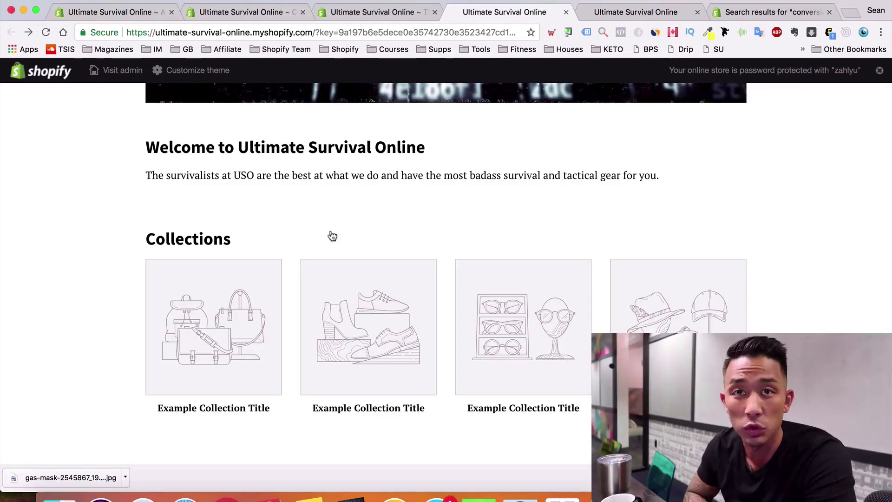
scroll(332, 236, "up", 10)
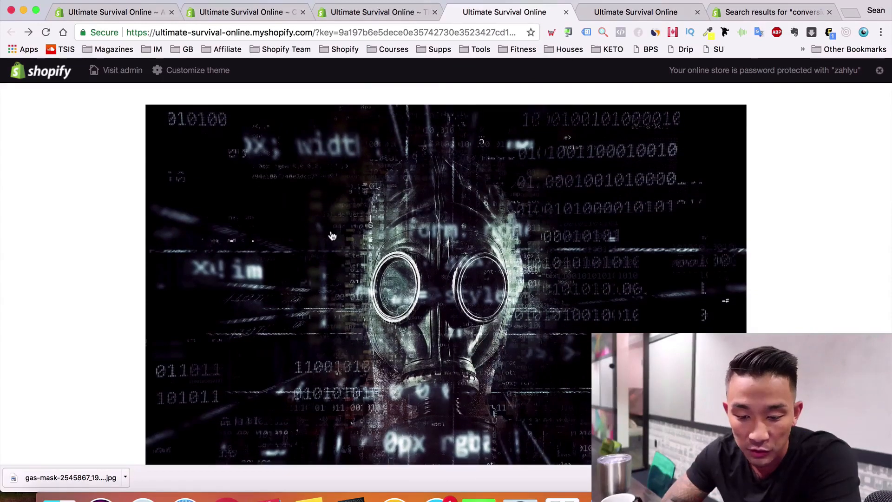
scroll(332, 236, "up", 3)
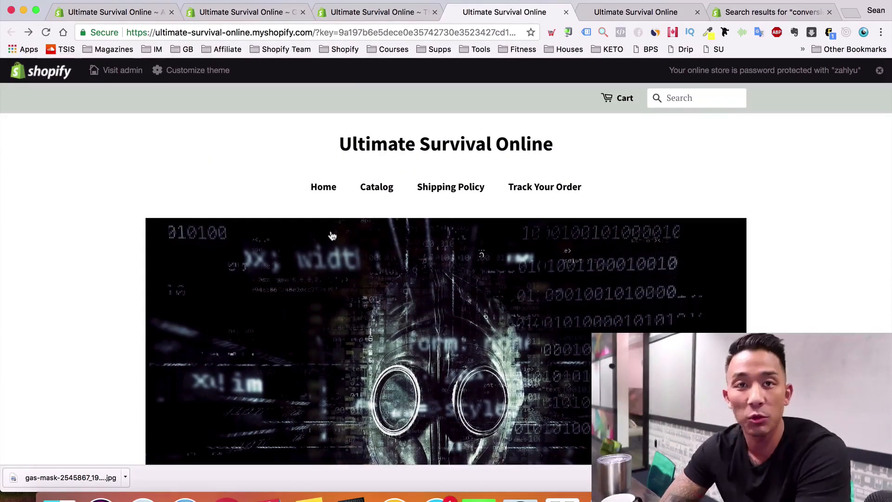